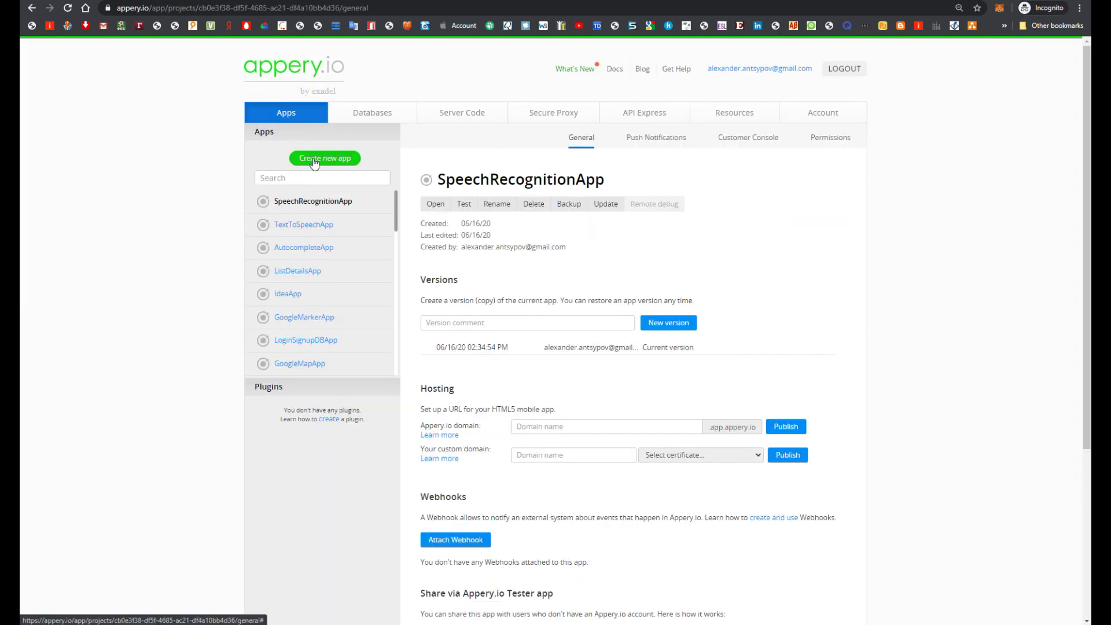
- Create a new Ionic 4 Blank app named FacebookApp
left_click(314, 160)
left_click(347, 289)
left_click(349, 263)
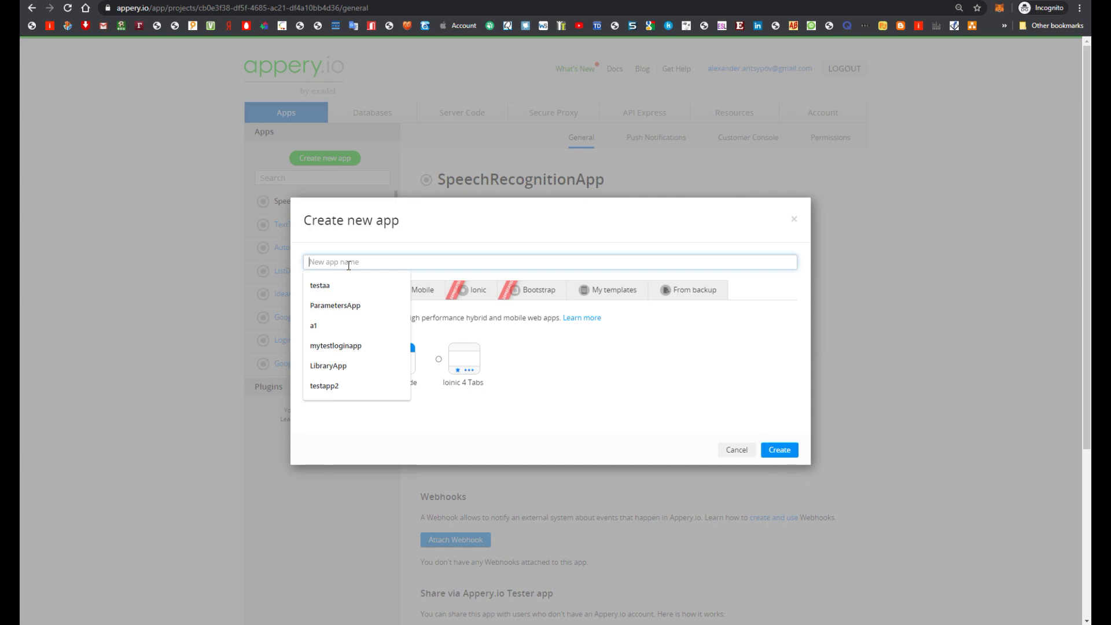
type("FacebookApp")
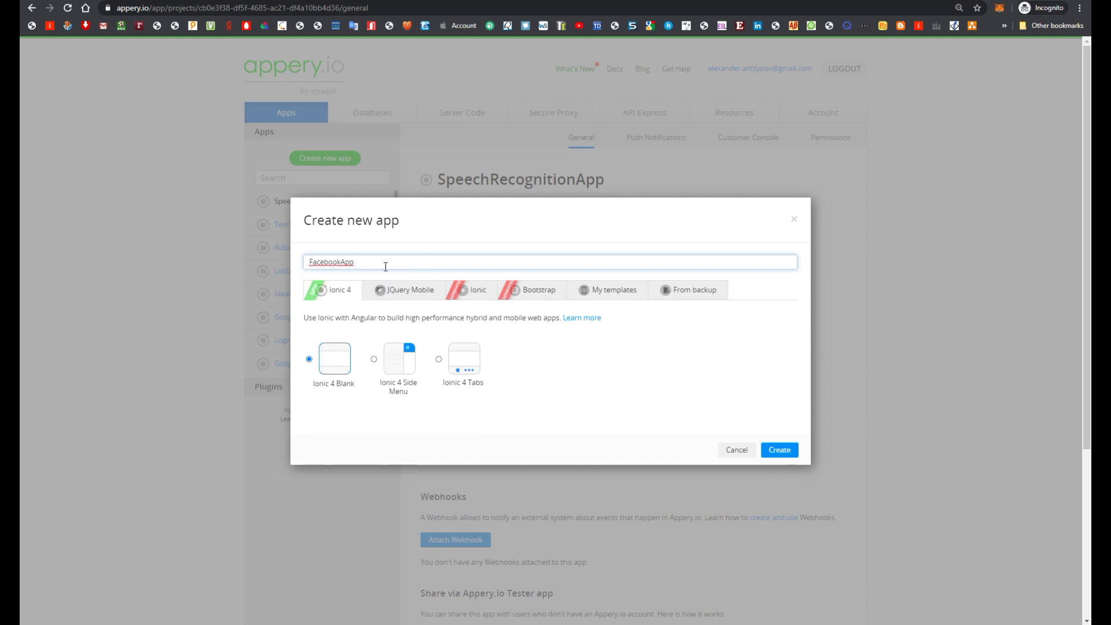
left_click(783, 450)
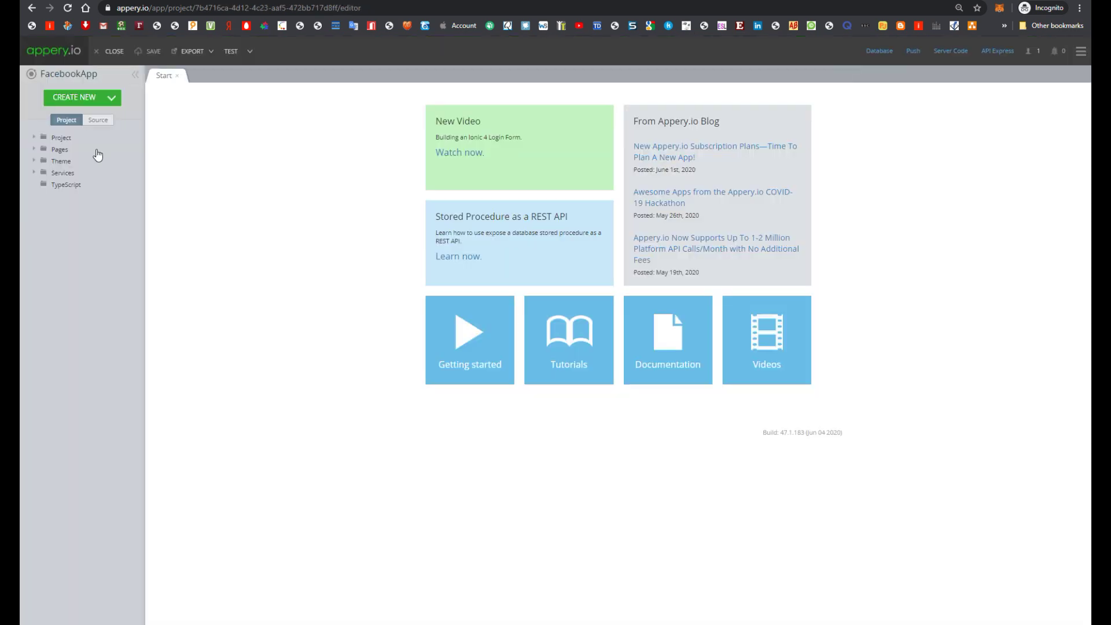
- Import the Facebook Login plugin from the plugin catalog into the project
left_click(101, 97)
left_click(99, 157)
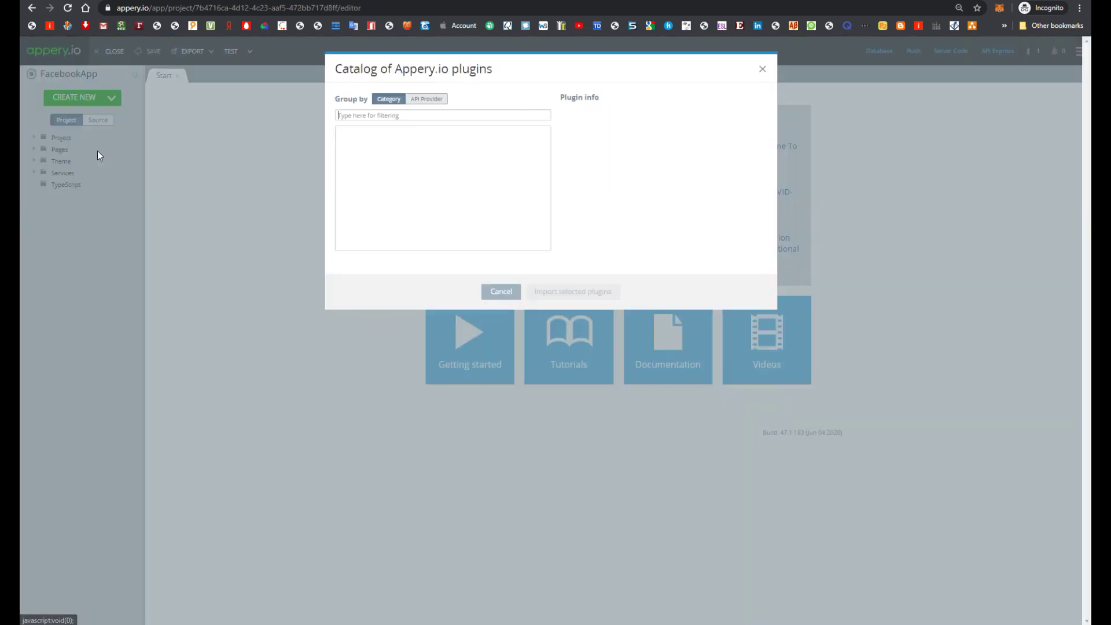
left_click(367, 116)
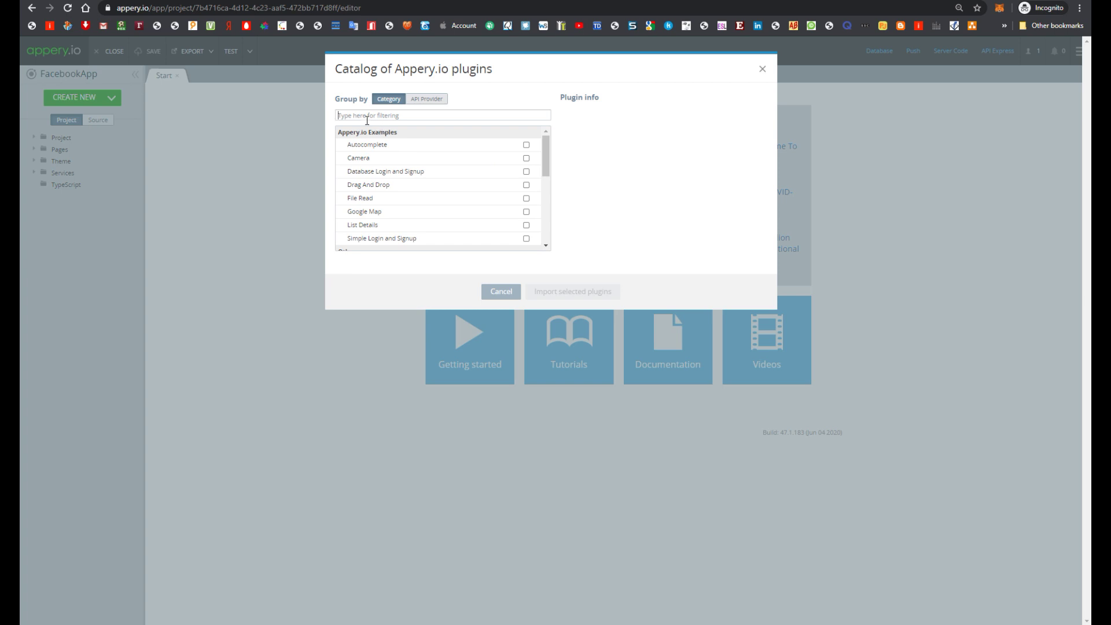
type("f")
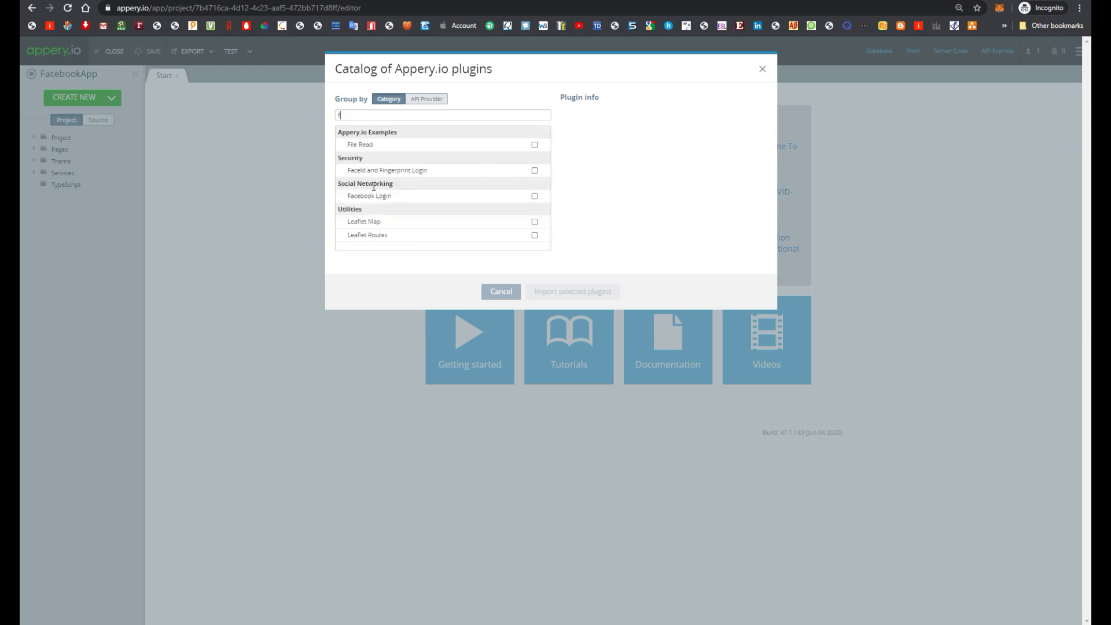
left_click(535, 196)
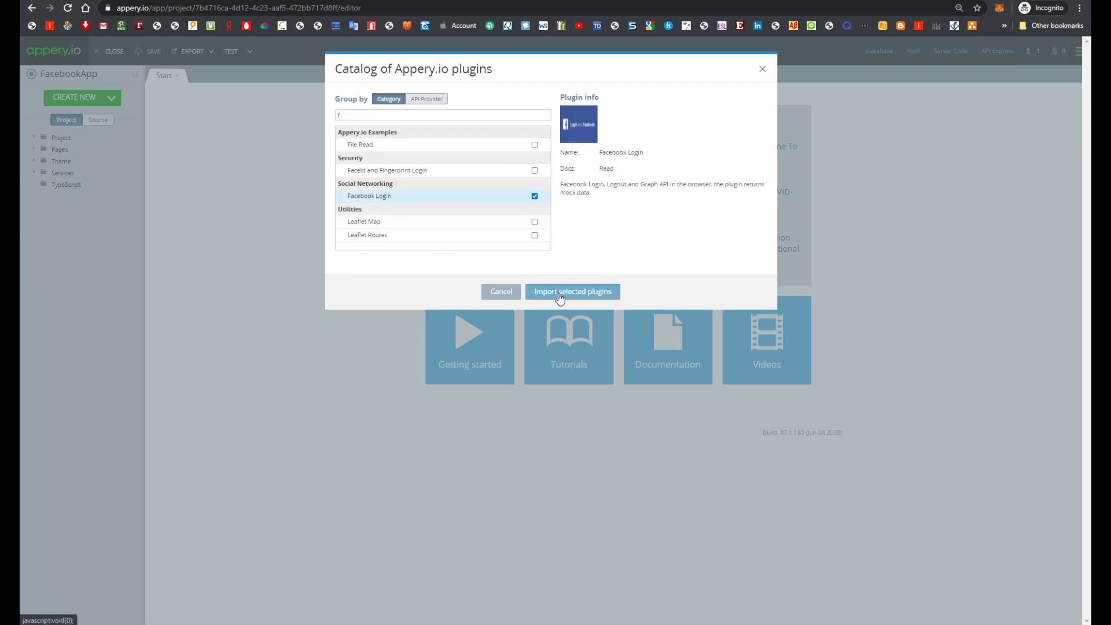
left_click(559, 299)
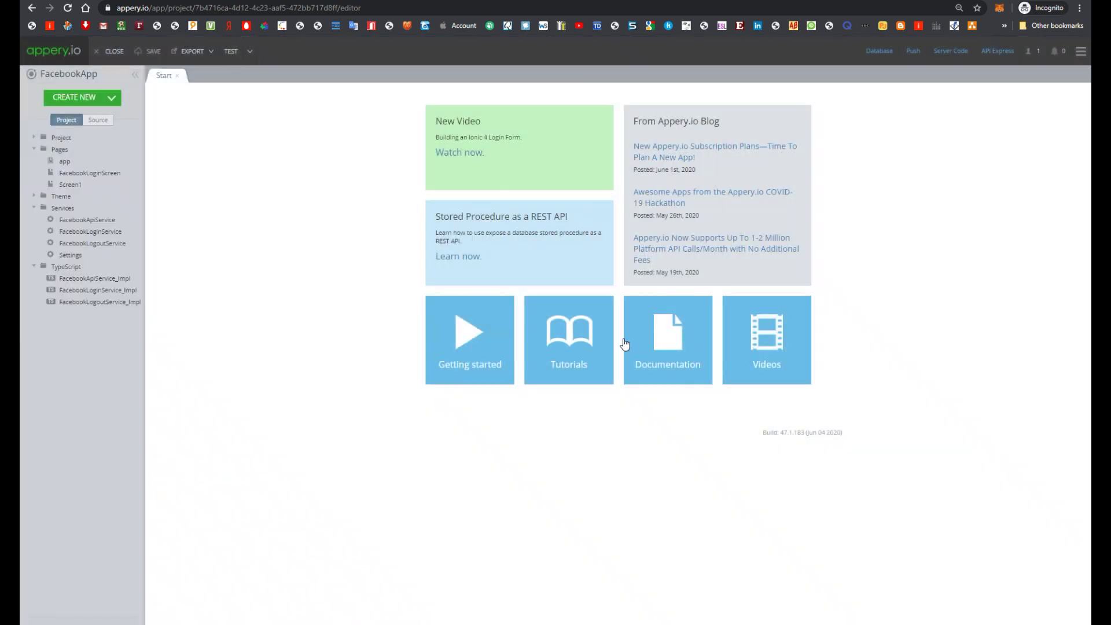
- Open the FacebookLoginScreen page and make FacebookLoginScreen the default route in the project's routing
left_click(84, 180)
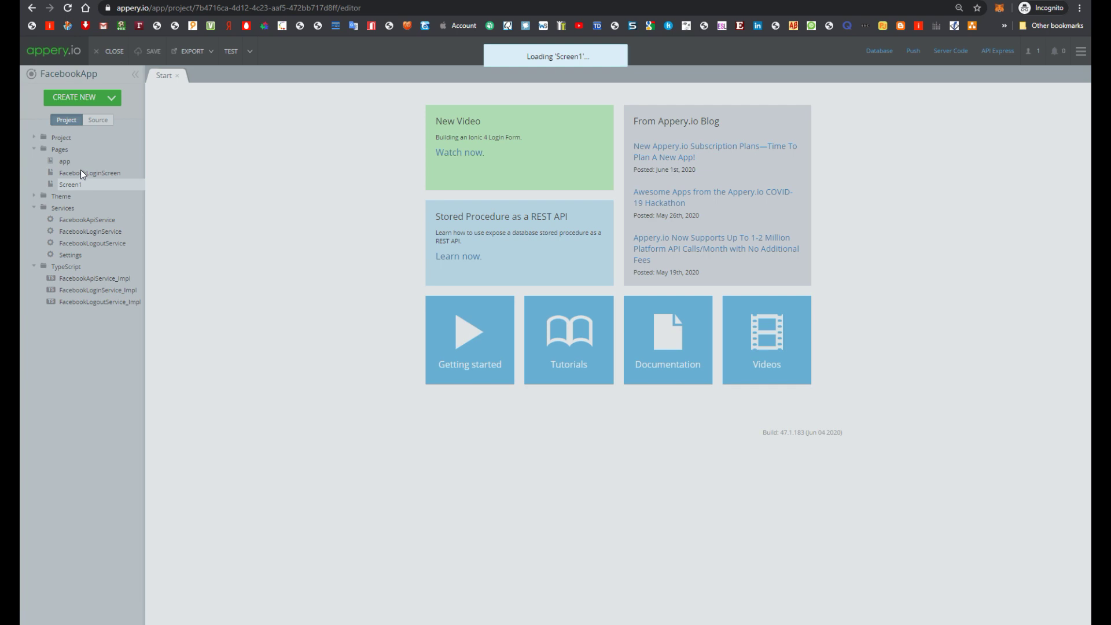
left_click(88, 171)
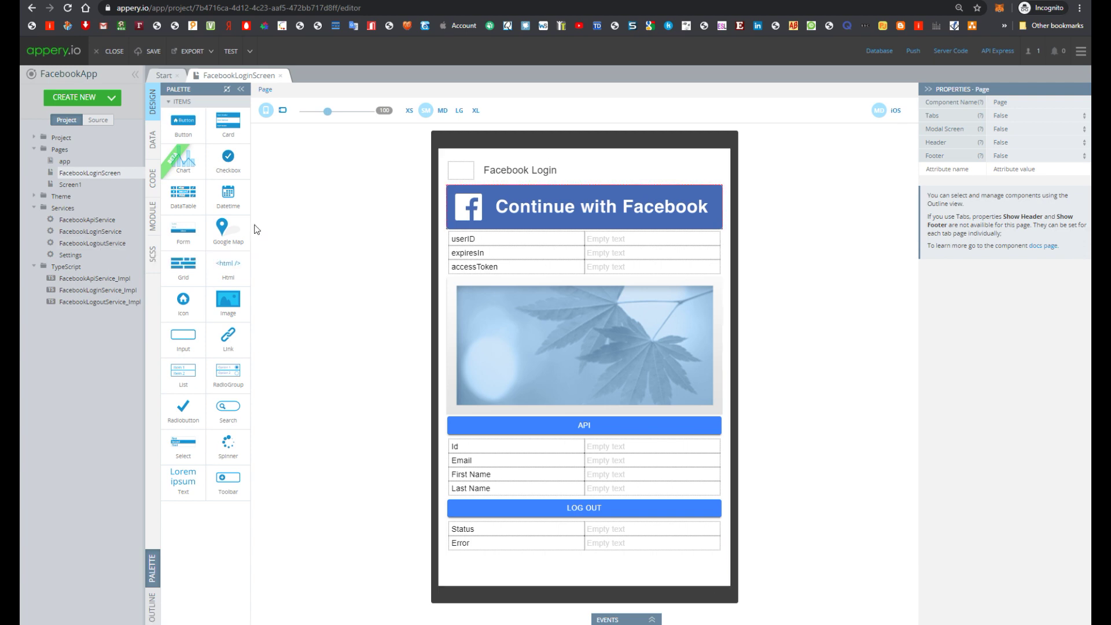
left_click(35, 138)
left_click(77, 174)
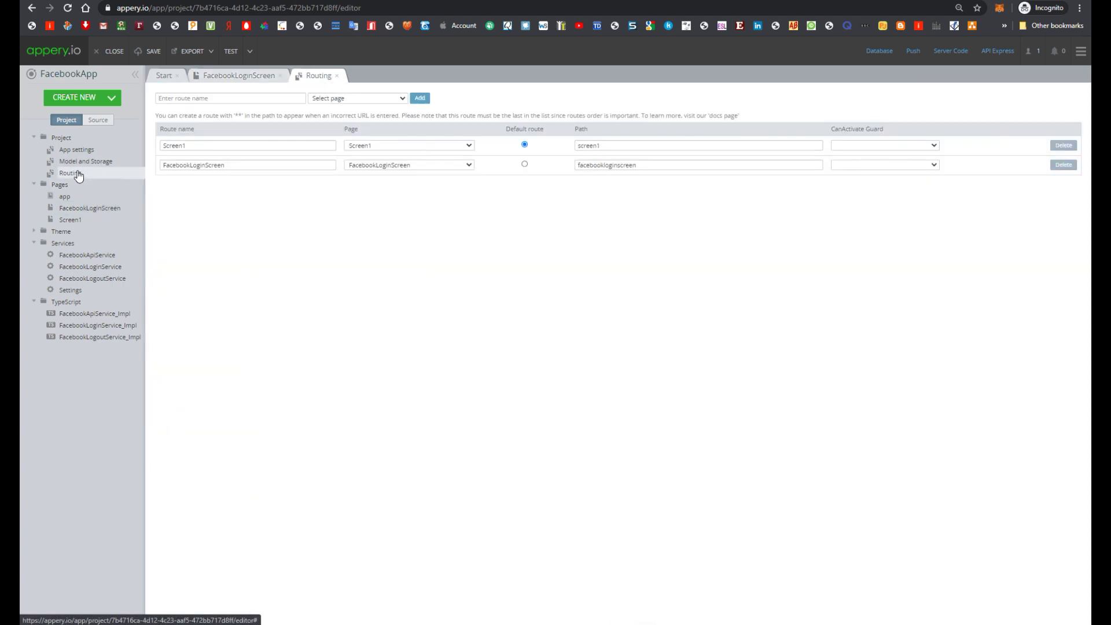
left_click(525, 165)
- Run the app in the browser test view and try the Facebook login, API and log out functions
left_click(232, 52)
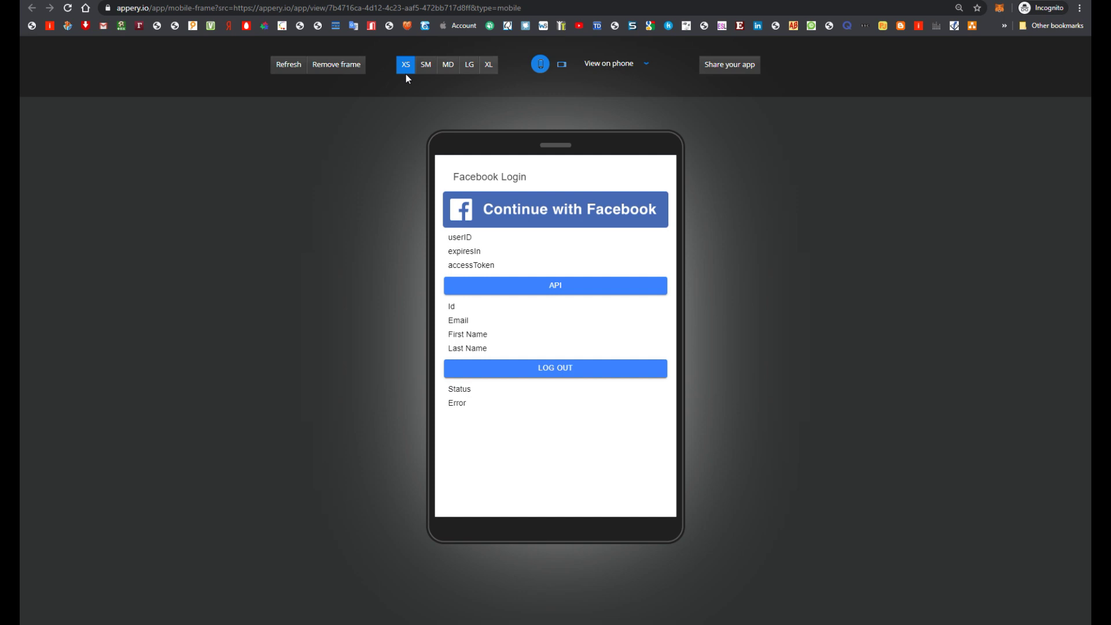
left_click(548, 210)
left_click(555, 284)
left_click(556, 373)
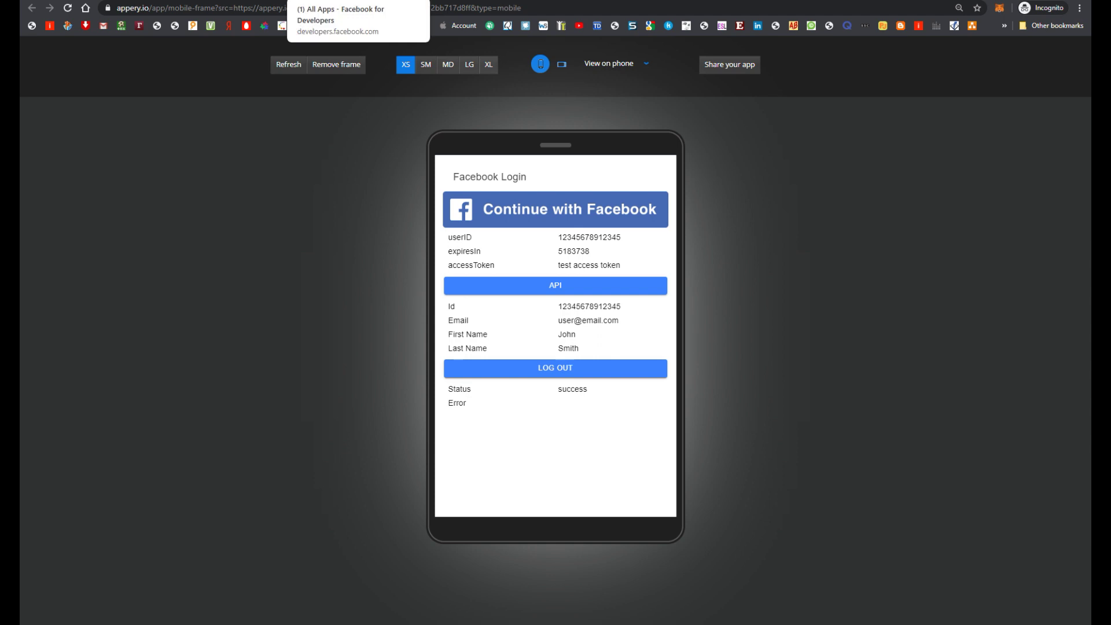
- Switch to Facebook for Developers and create a new app ID with the display name appery
left_click(312, 1)
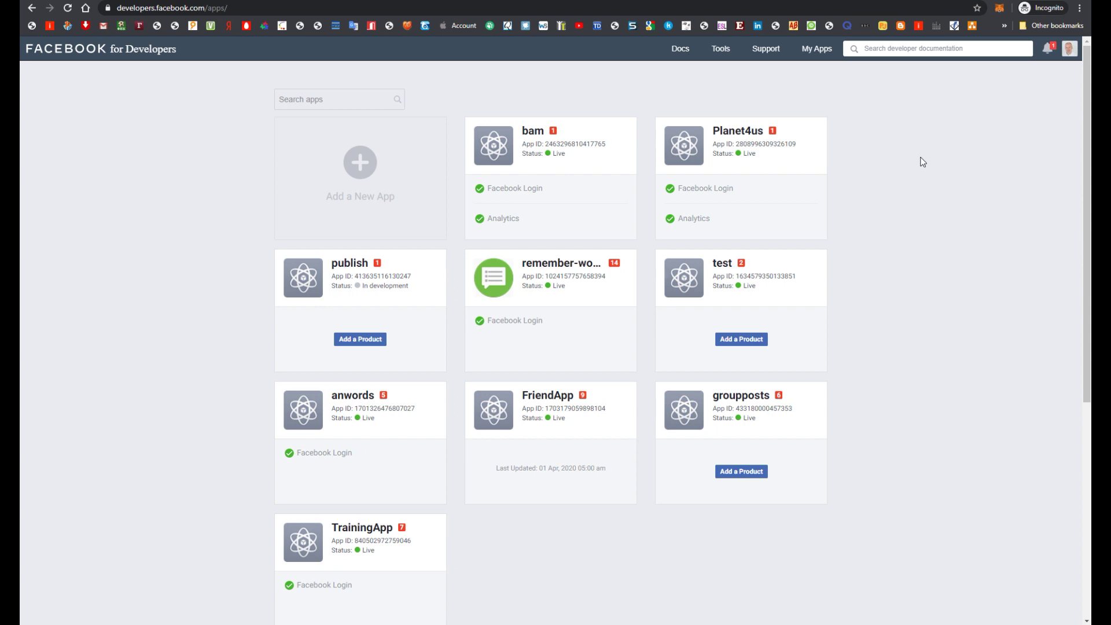
left_click(378, 175)
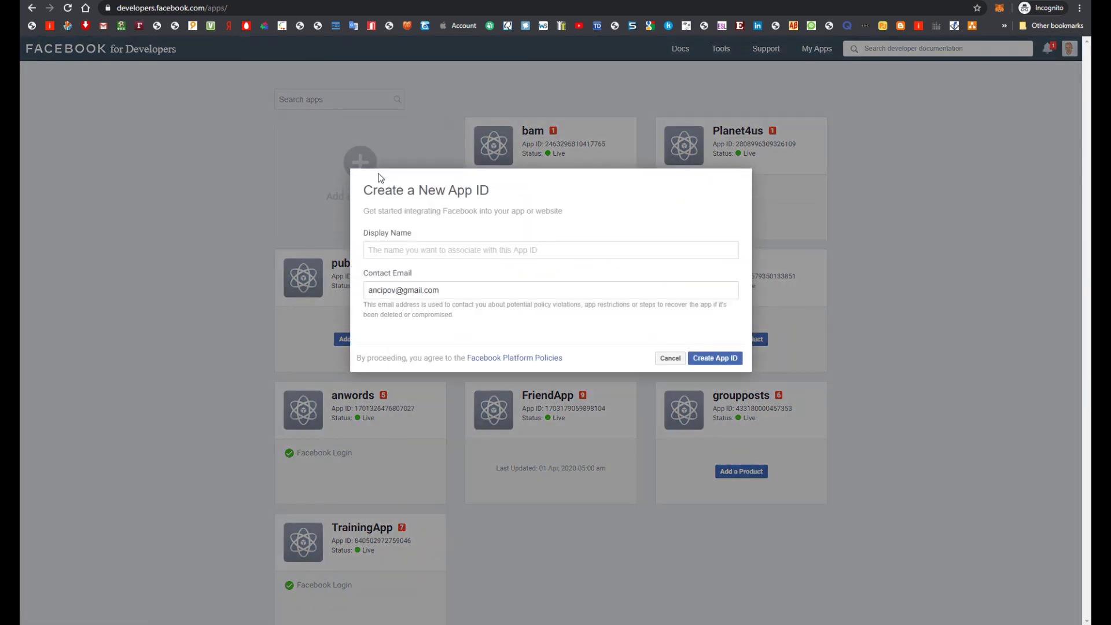
left_click(416, 250)
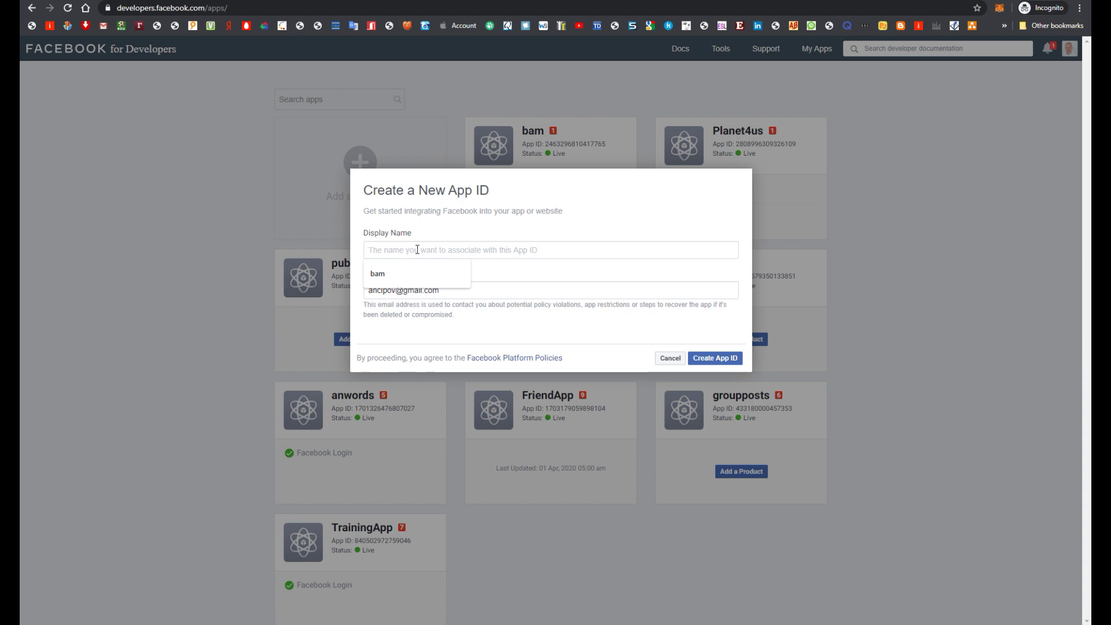
type("appery")
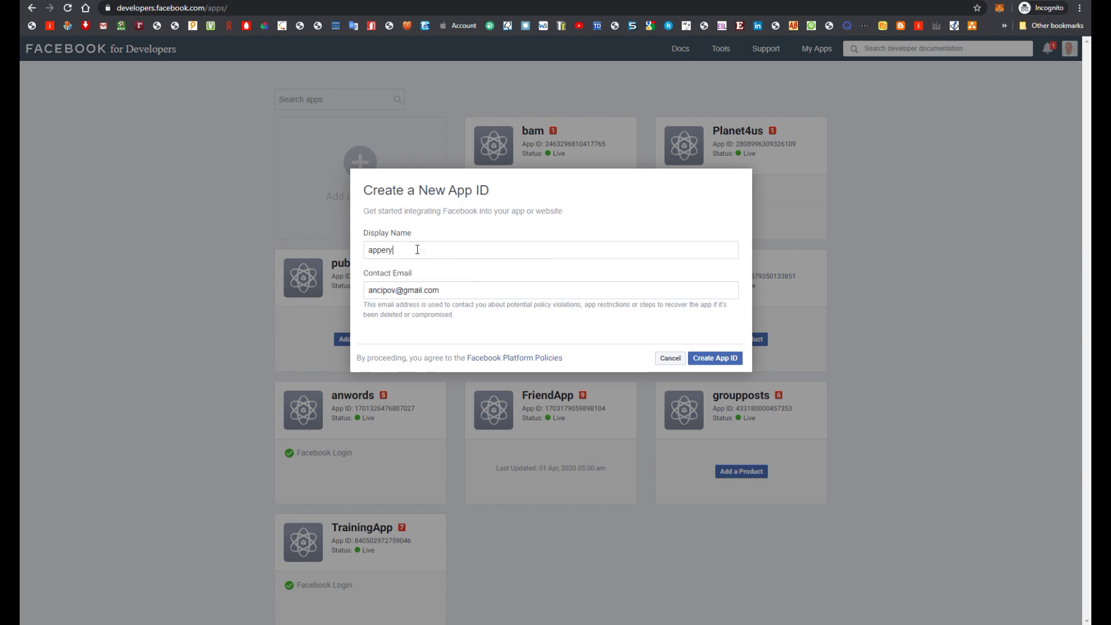
left_click(707, 357)
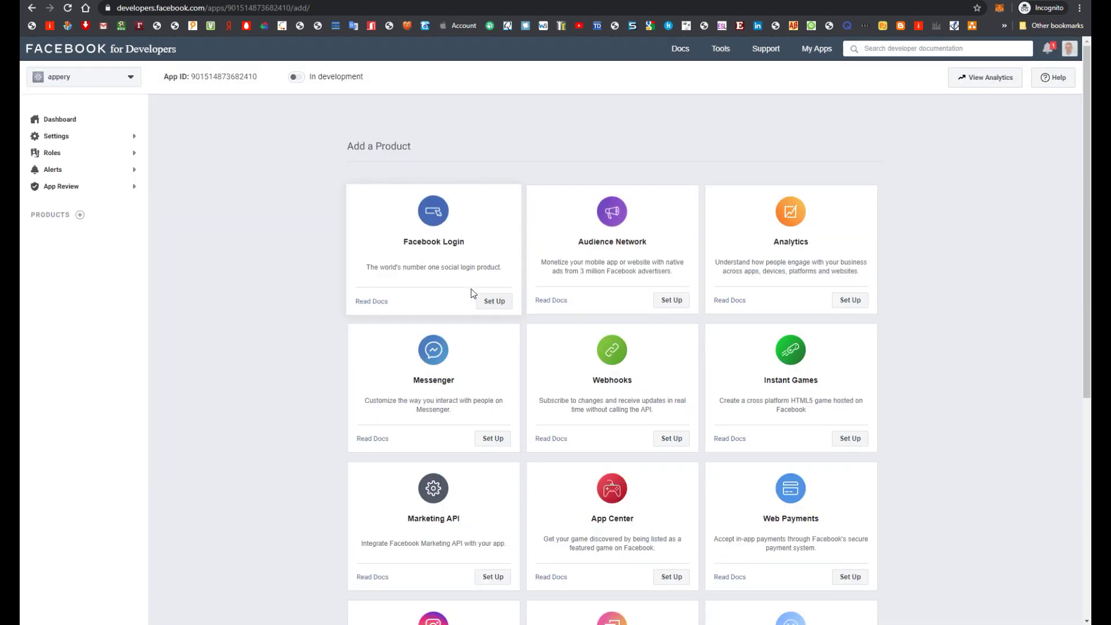
- Set up the Facebook Login product for iOS and advance its quickstart past the development environment section
left_click(494, 308)
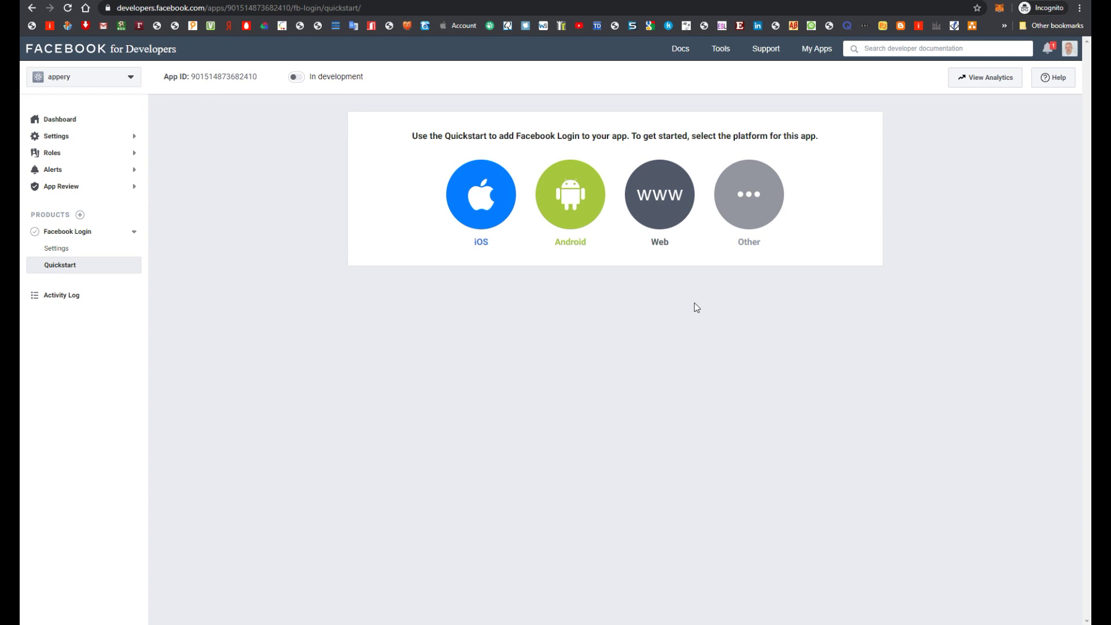
left_click(492, 193)
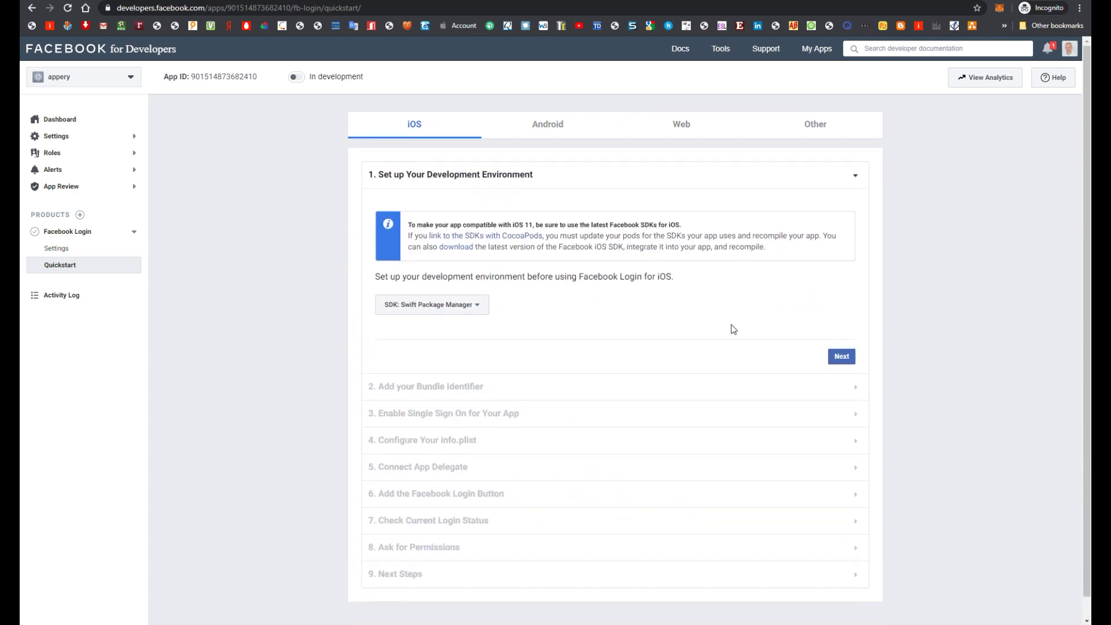
left_click(842, 357)
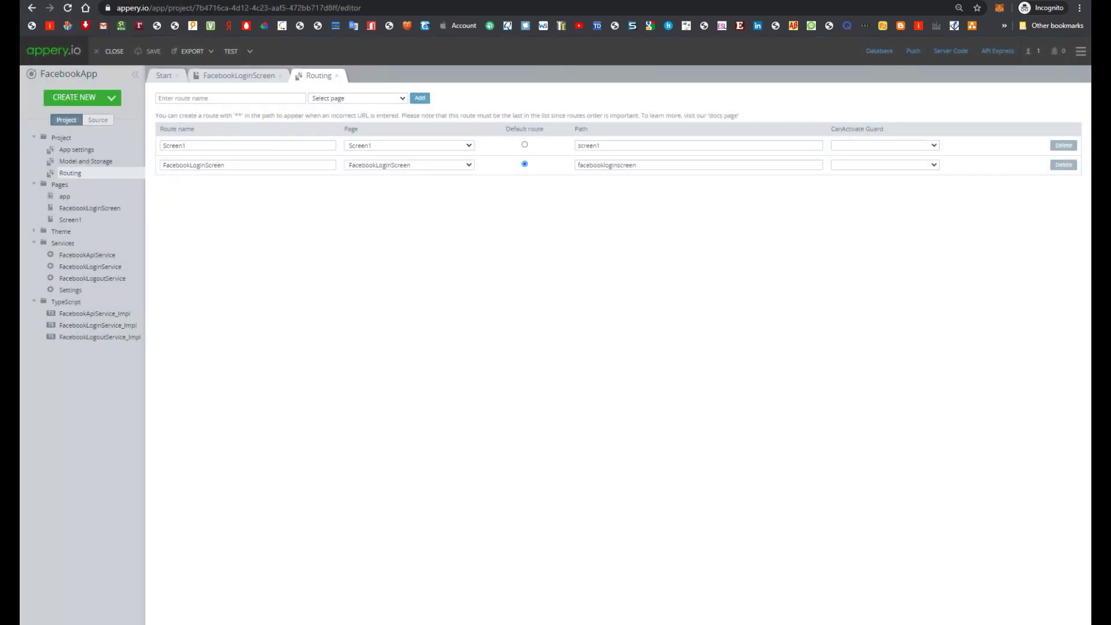
- Switch to the Appery.io editor and copy the bundle ID from the iOS binary settings of FacebookApp
left_click(100, 152)
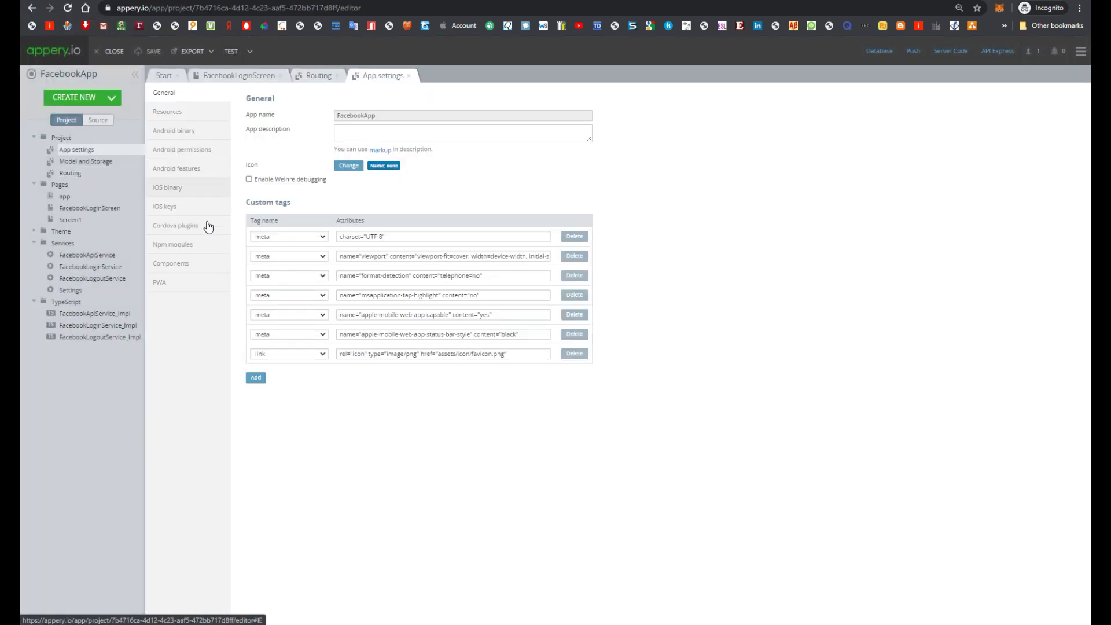
left_click(174, 191)
left_click_drag(450, 130, 252, 115)
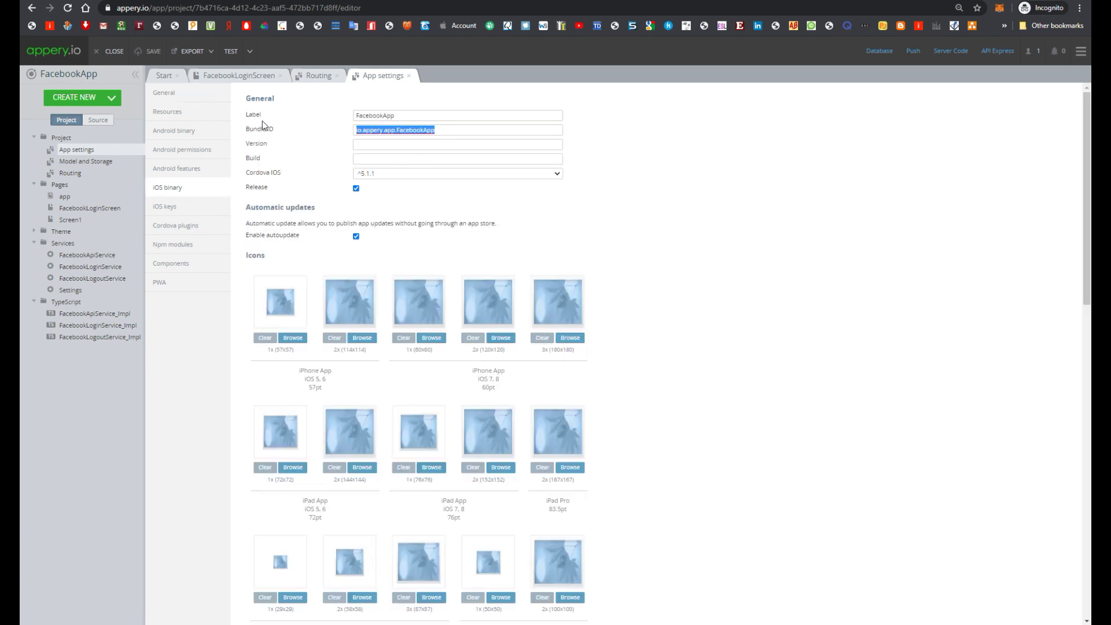
right_click(404, 131)
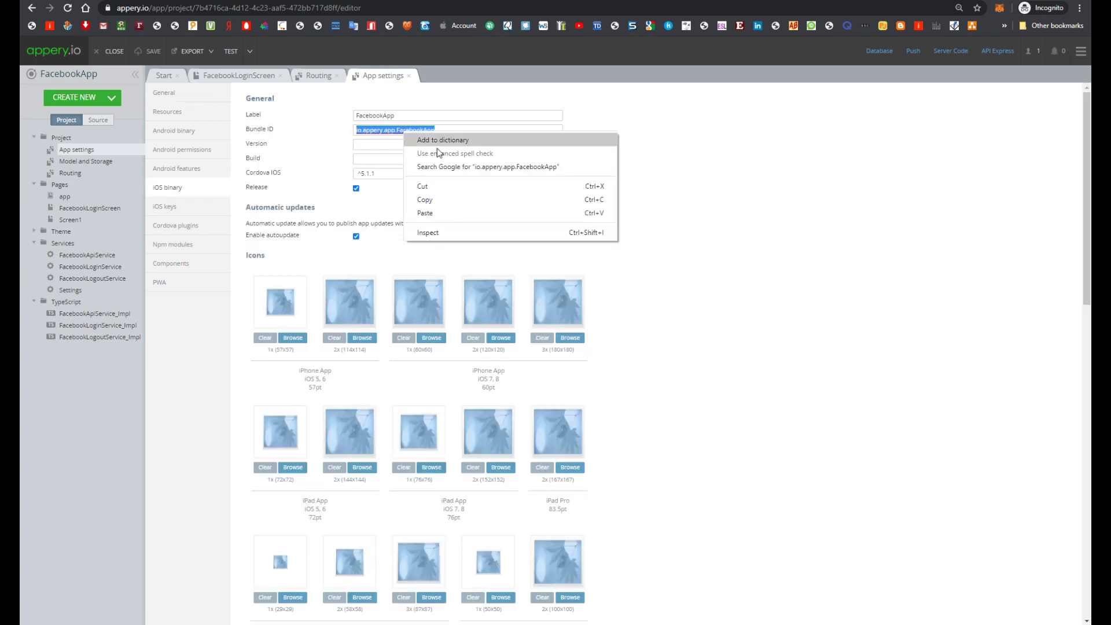
left_click(443, 201)
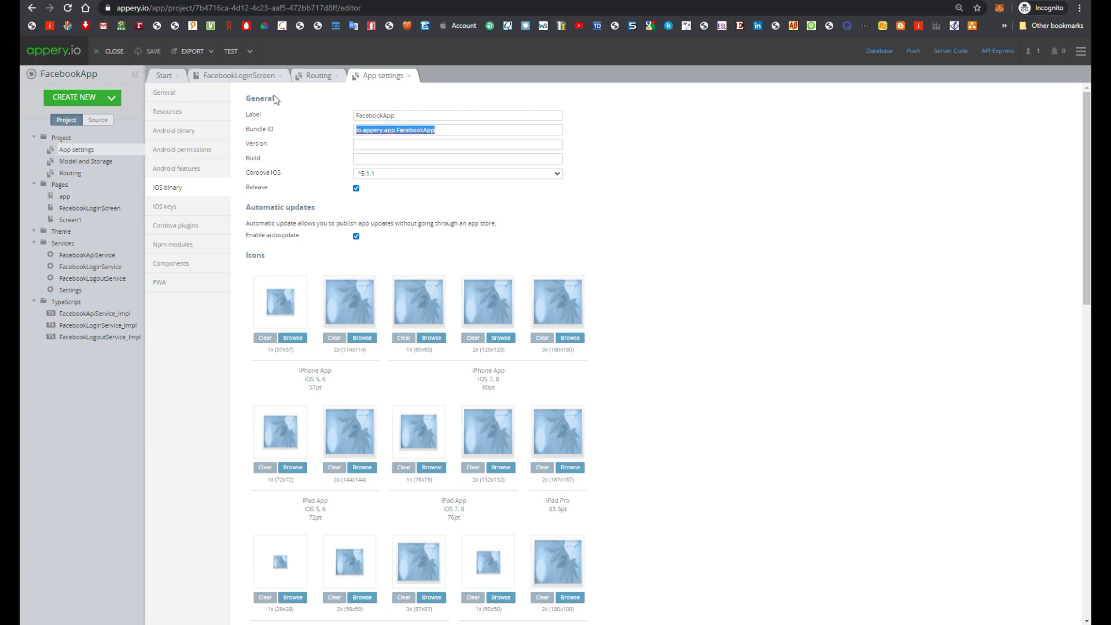
- Switch back to Facebook for Developers, save io.appery.app.FacebookApp as the bundle ID and continue the quickstart
key("alt+Tab")
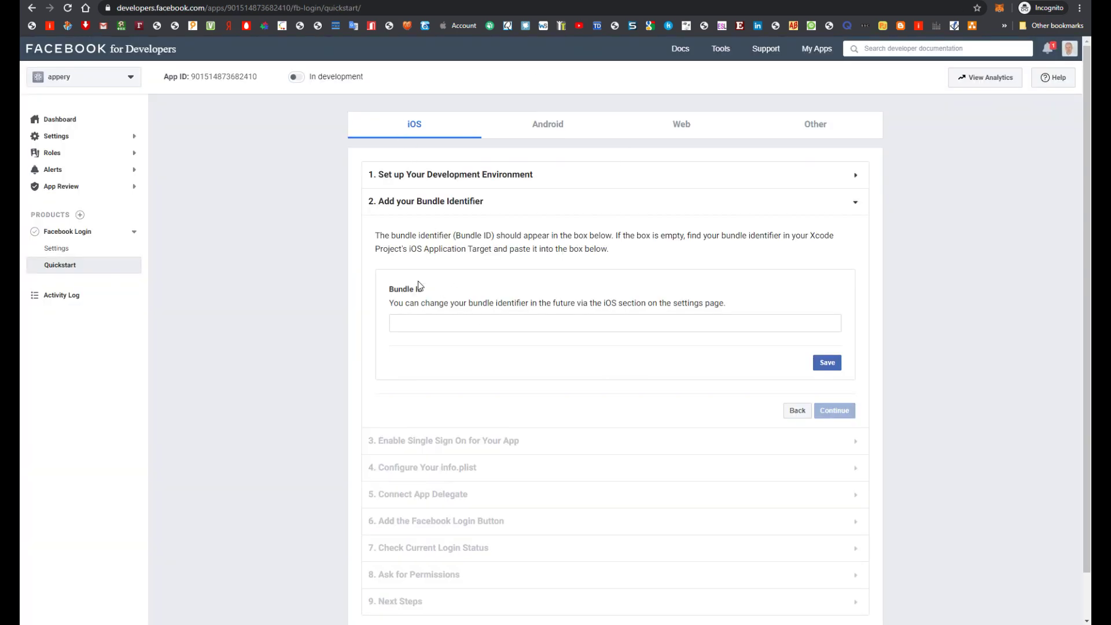
key("ctrl+v")
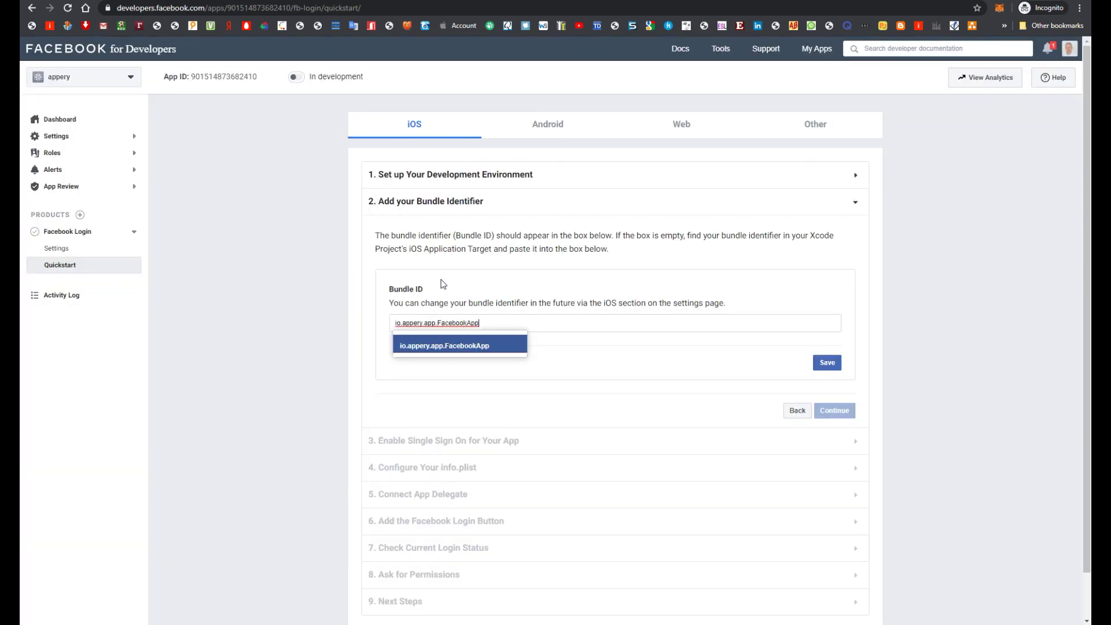
left_click(464, 346)
left_click(830, 365)
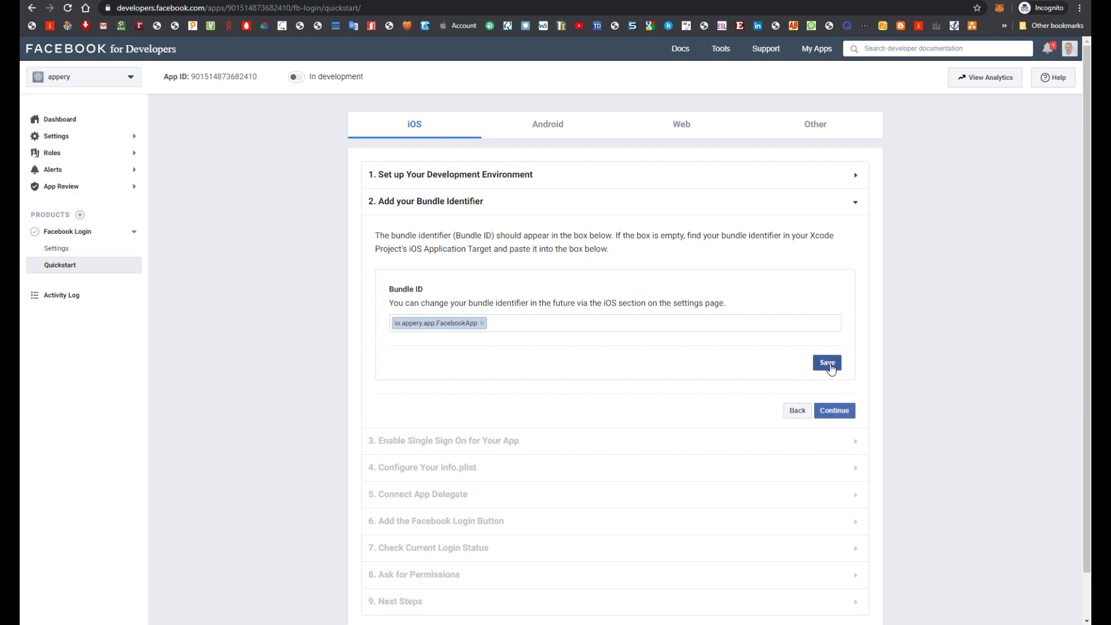
left_click(838, 412)
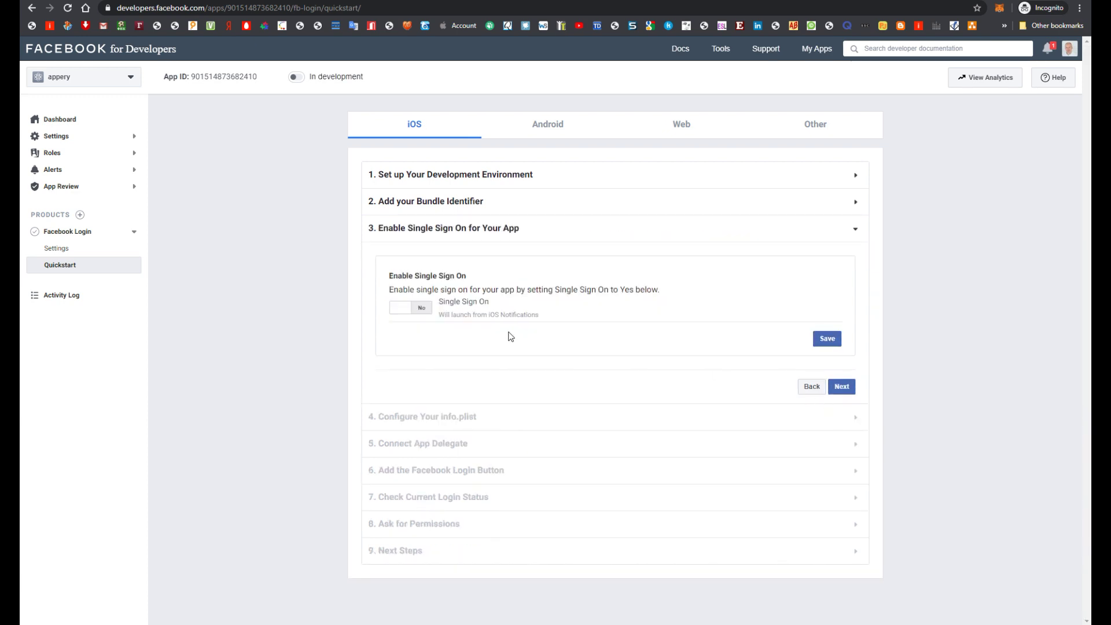
- Switch Single Sign On to Yes and advance through the following iOS quickstart sections up to Ask for Permissions
left_click(398, 308)
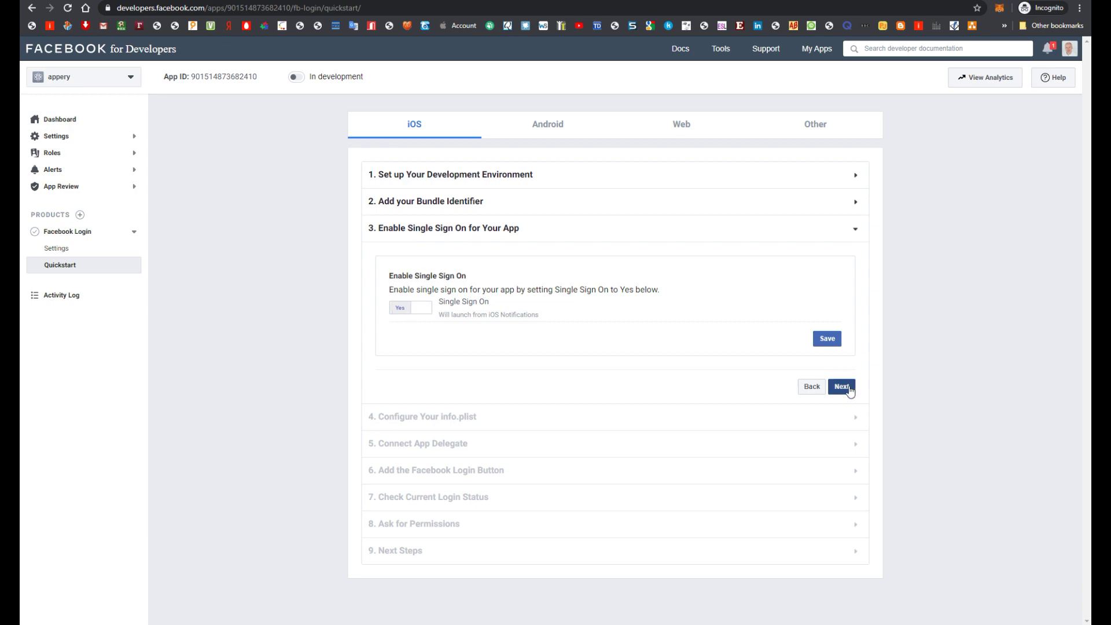
left_click(842, 387)
scroll(843, 385, "down", 6)
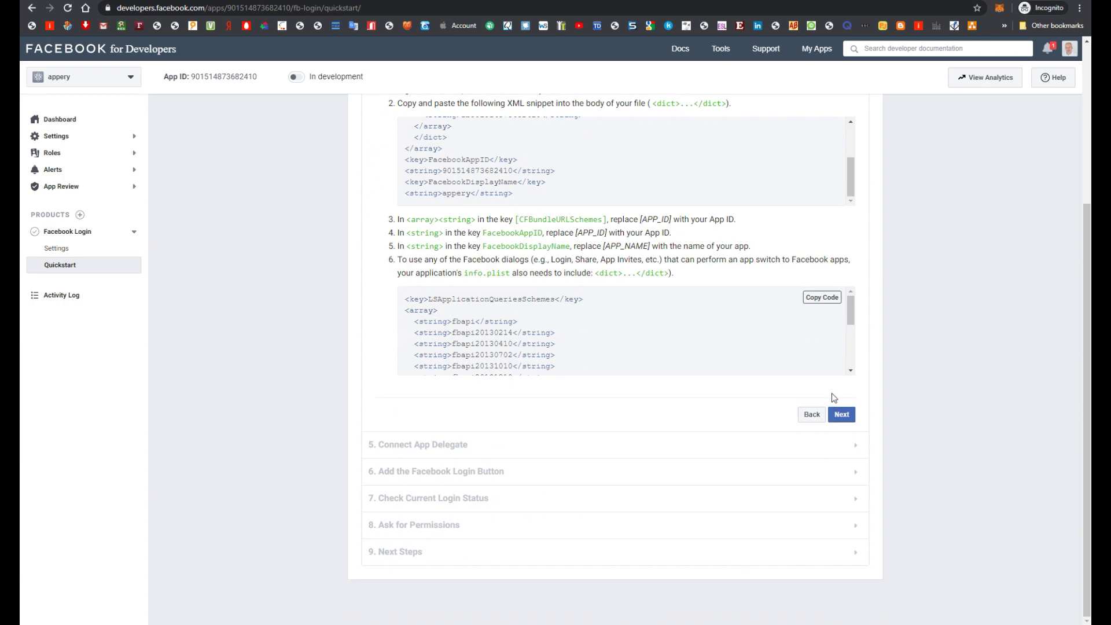
left_click(841, 414)
left_click(847, 446)
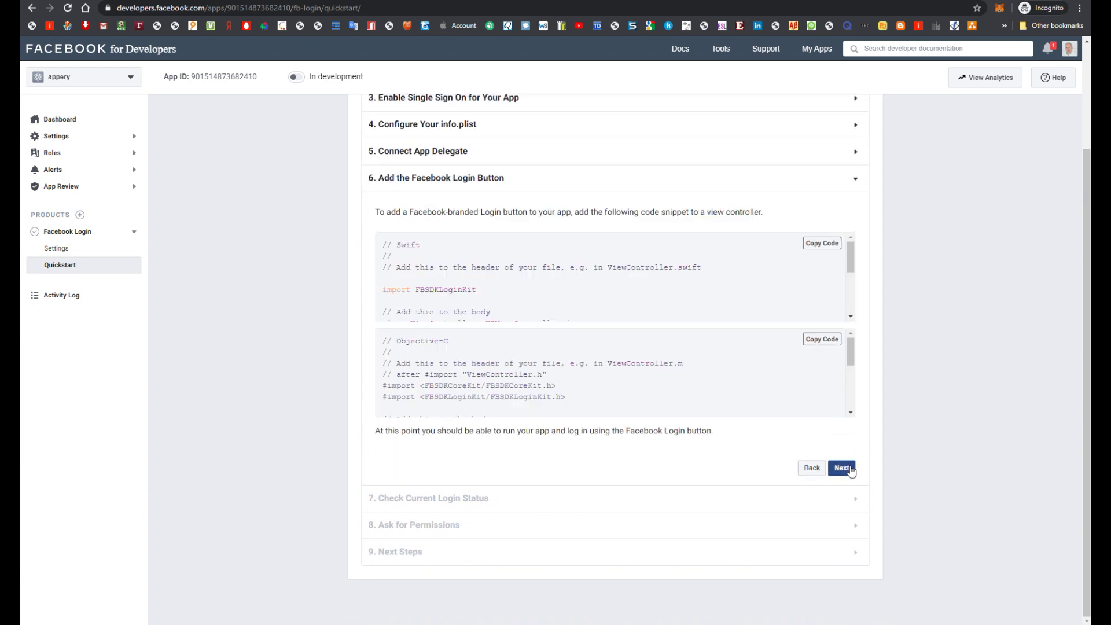
left_click(849, 470)
left_click(846, 599)
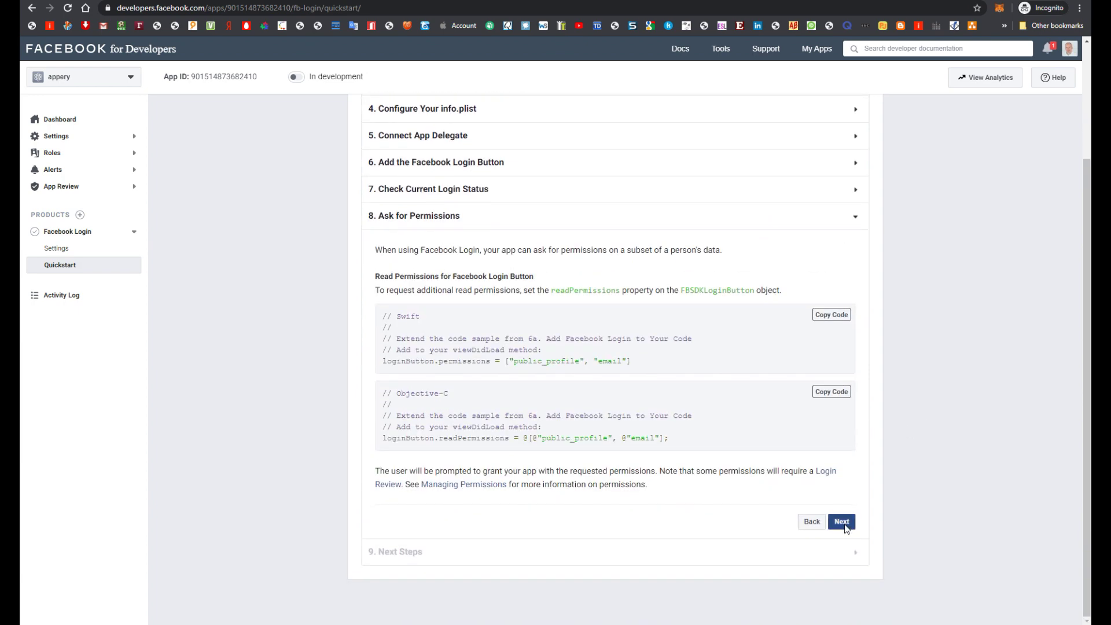
left_click(842, 522)
scroll(290, 218, "up", 3)
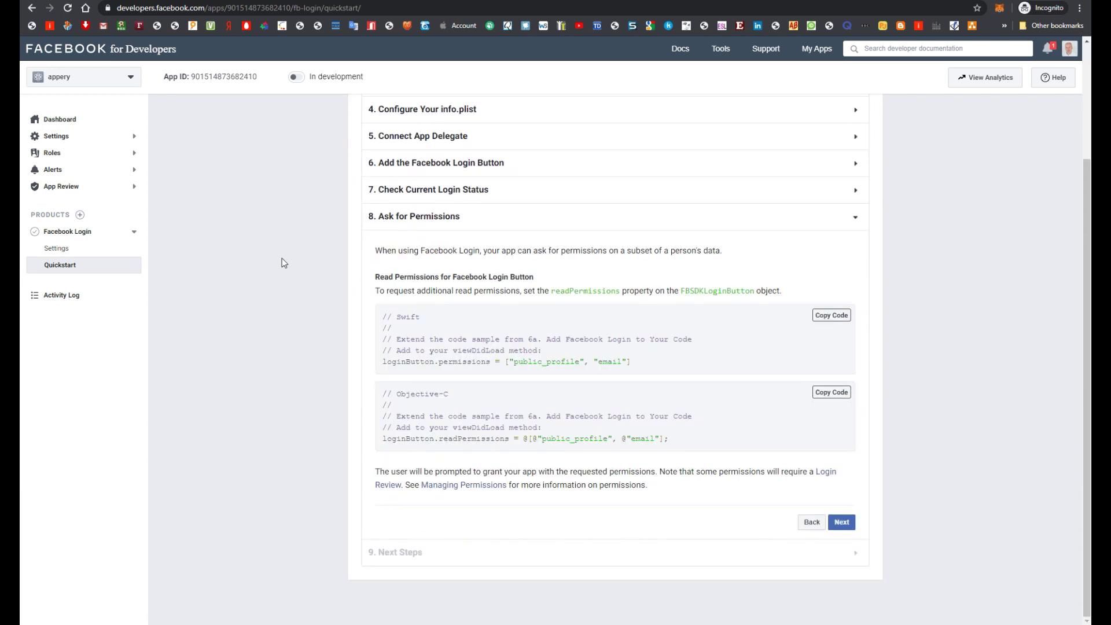
left_click(63, 136)
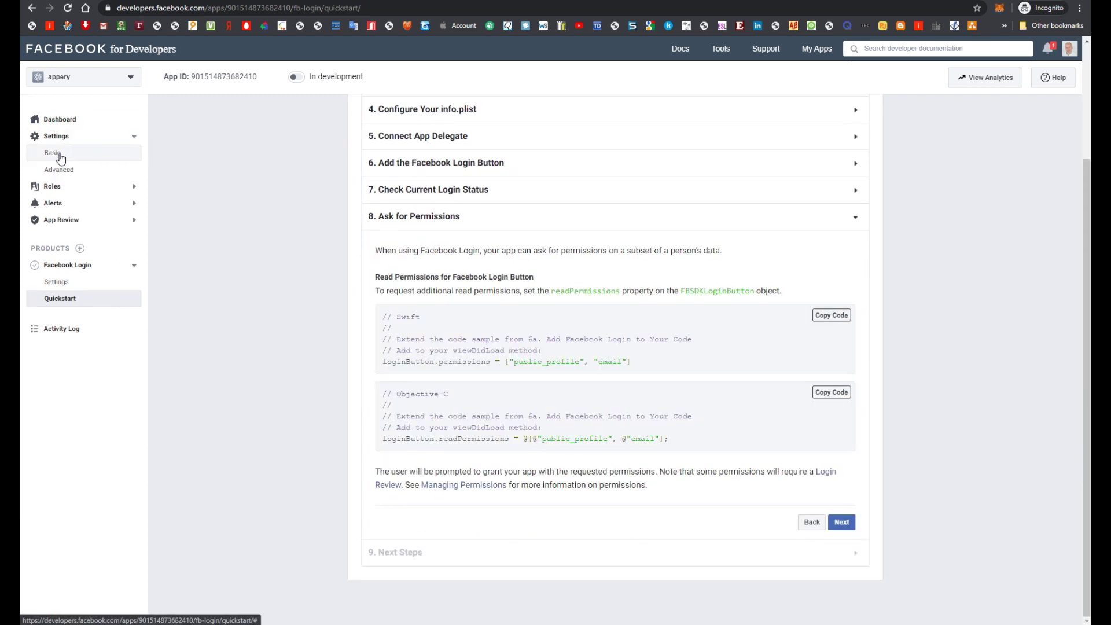
left_click(61, 157)
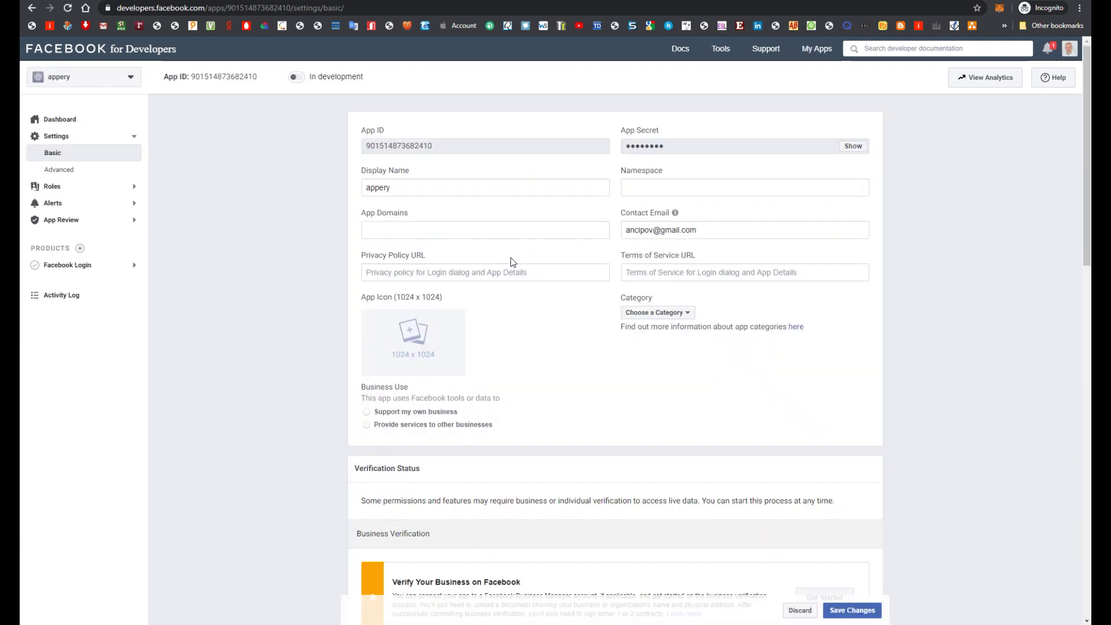
left_click(467, 275)
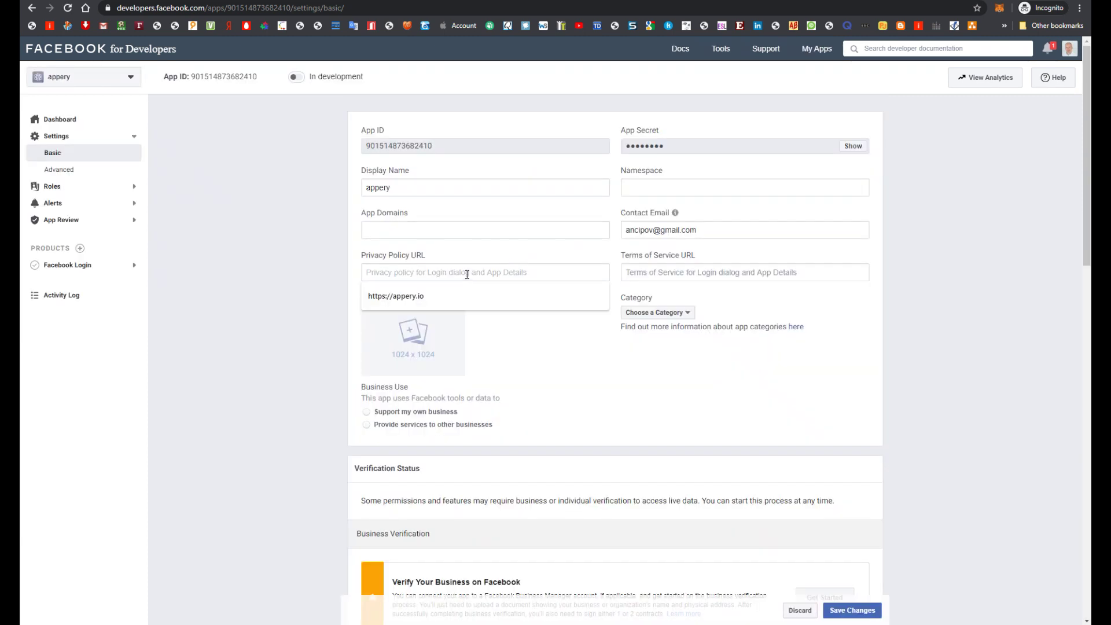
key("ctrl+v")
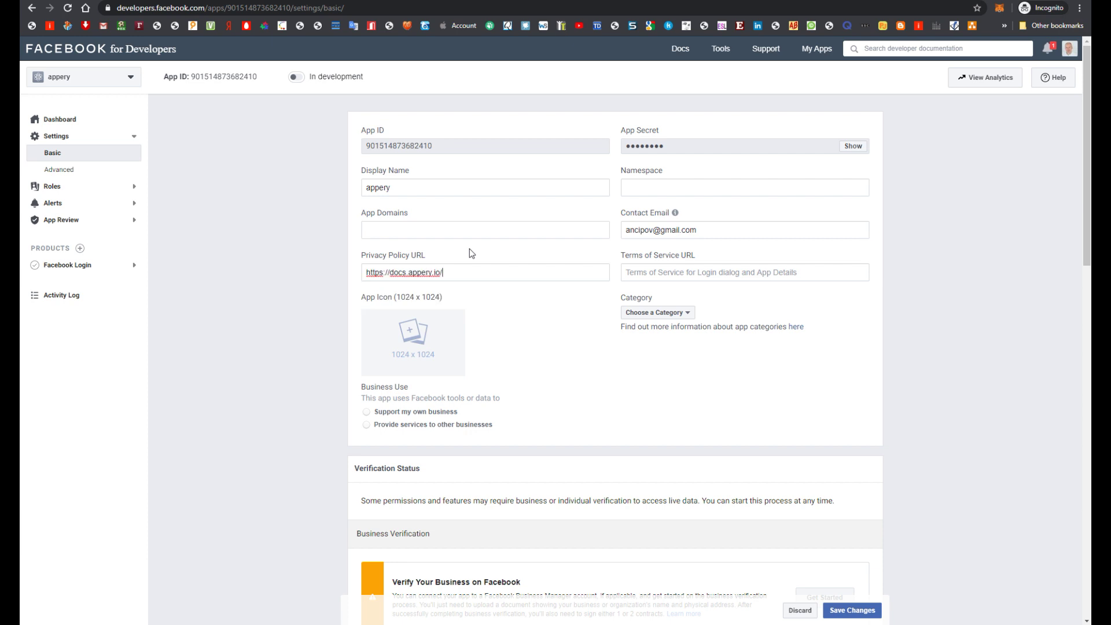
left_click(859, 612)
- Switch the Facebook app from development to Live mode with the category Business and Pages
left_click(297, 77)
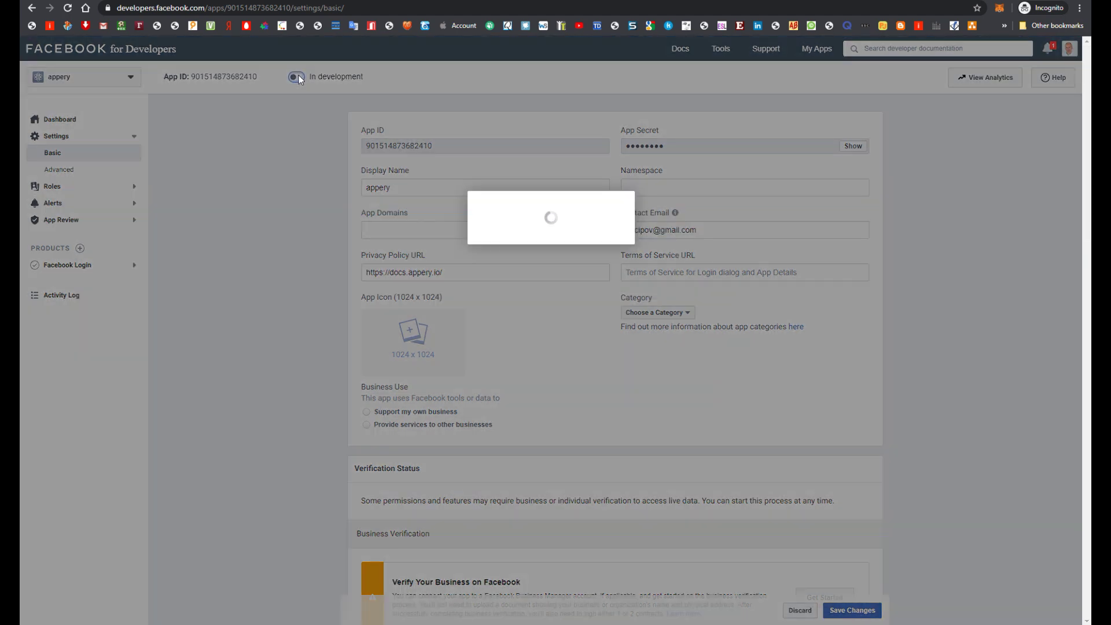
left_click(484, 265)
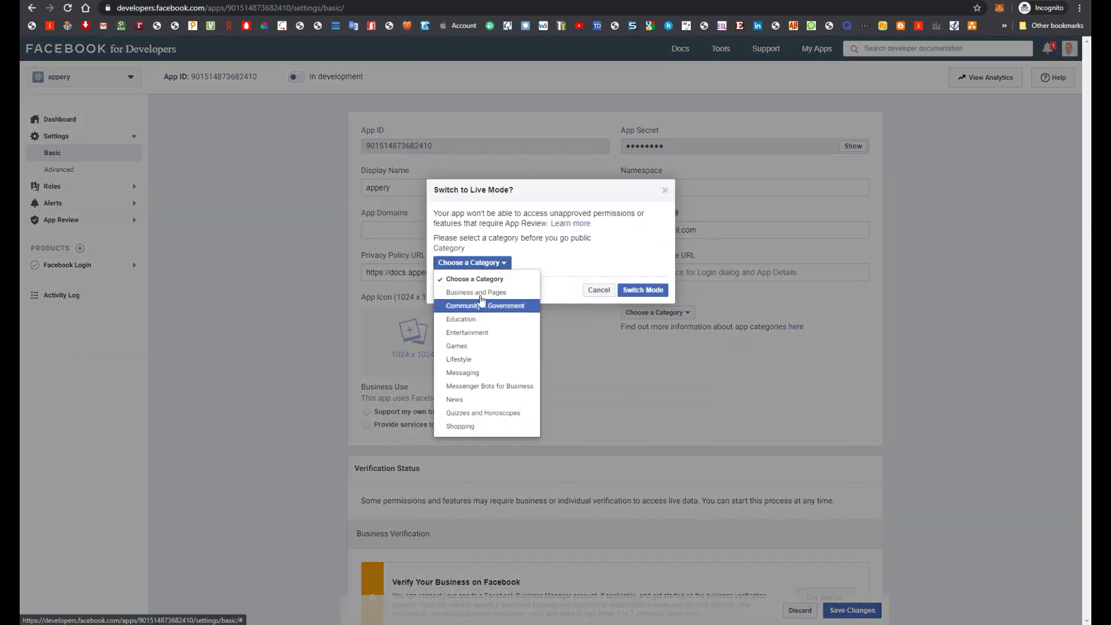
left_click(477, 293)
left_click(636, 289)
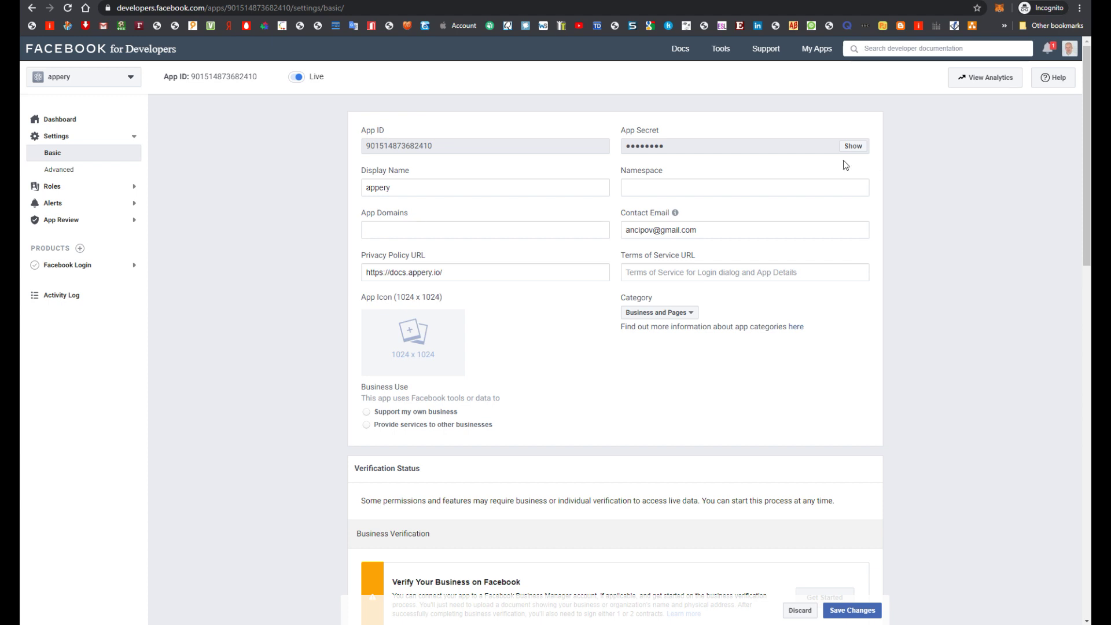
- Switch to the Appery.io editor and enable the Facebook Connect core Cordova plugin for FacebookApp
key("ctrl+Tab")
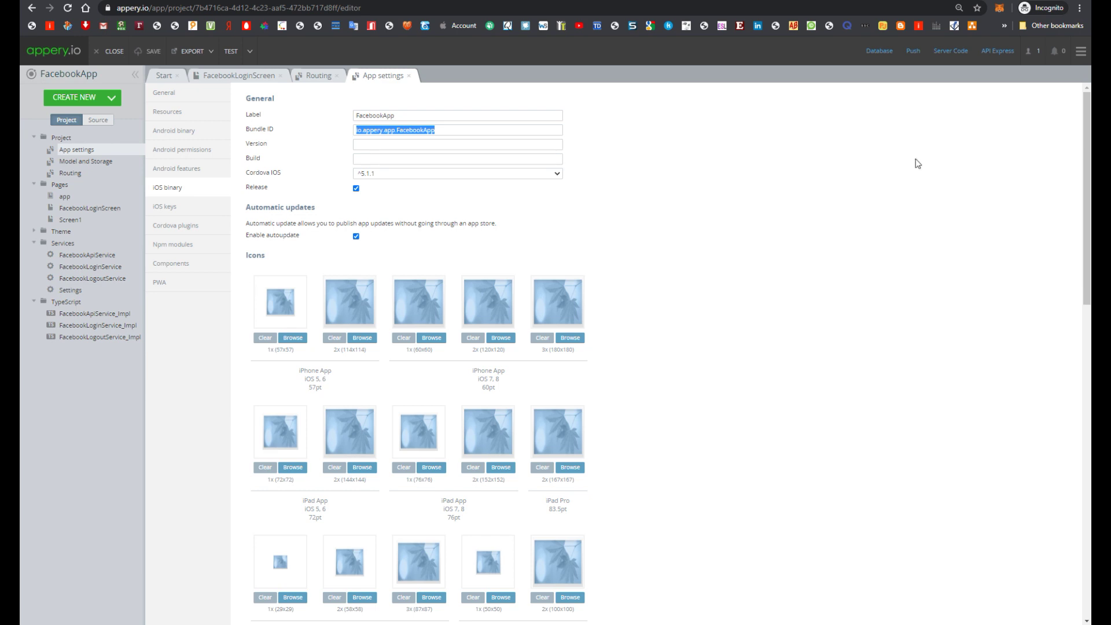
left_click(172, 226)
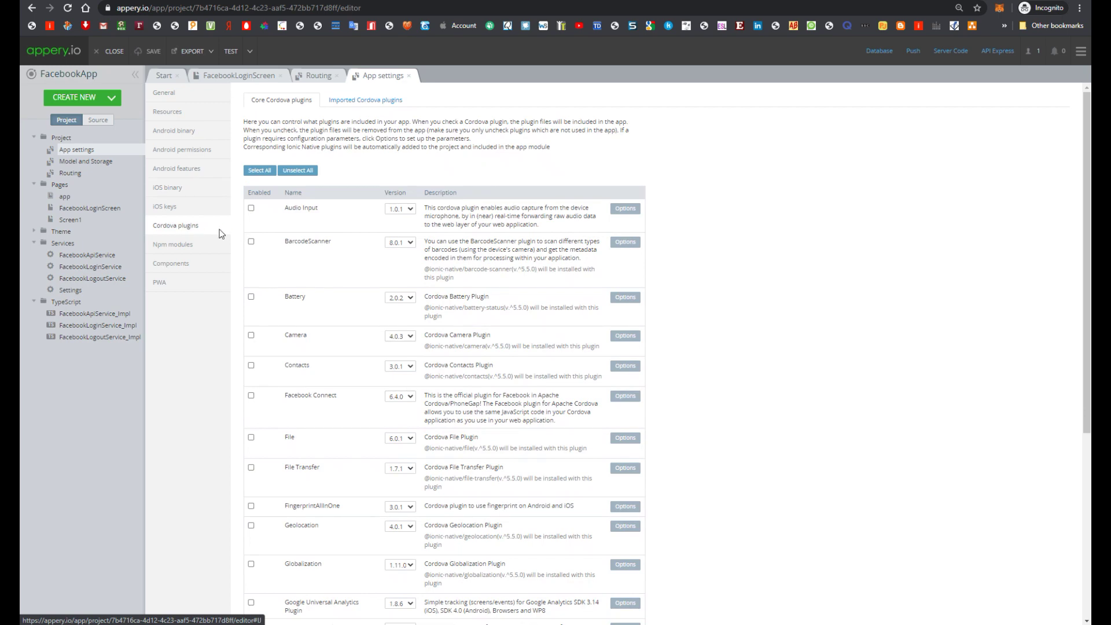
scroll(386, 350, "down", 3)
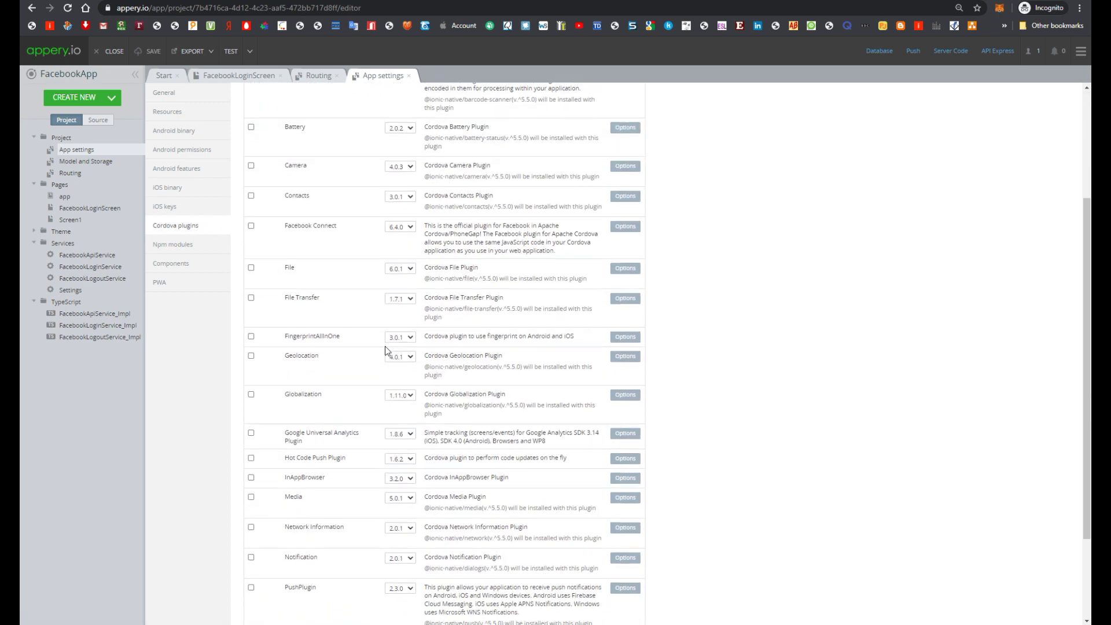
scroll(385, 351, "down", 2)
scroll(387, 435, "up", 5)
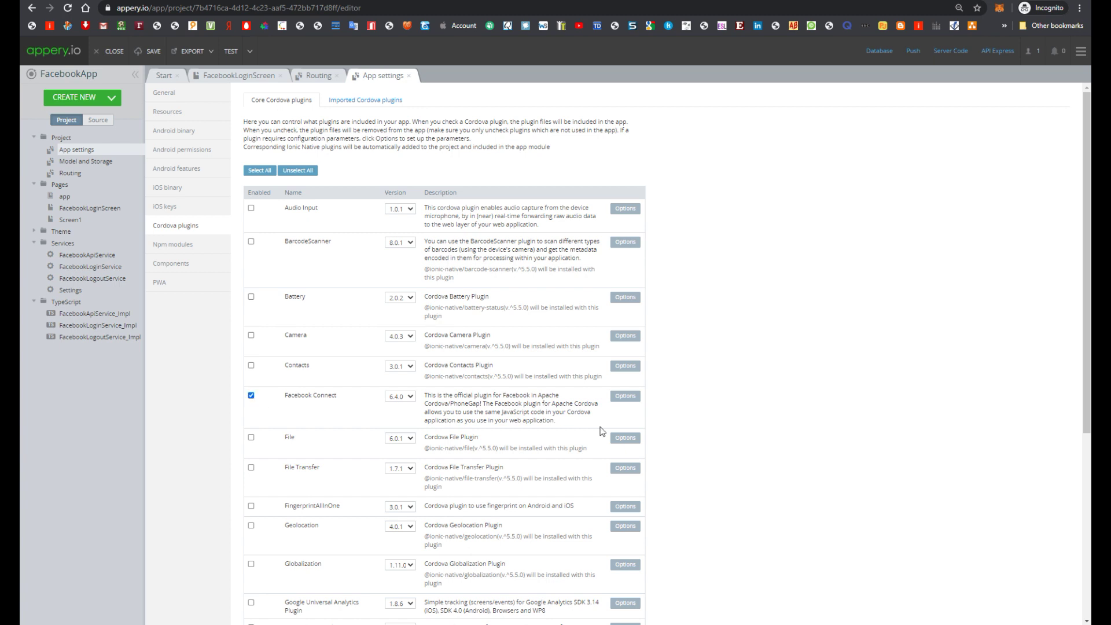
- Add an APP_ID option to the Facebook Connect plugin, using the app ID copied from Facebook for Developers' basic settings
left_click(630, 399)
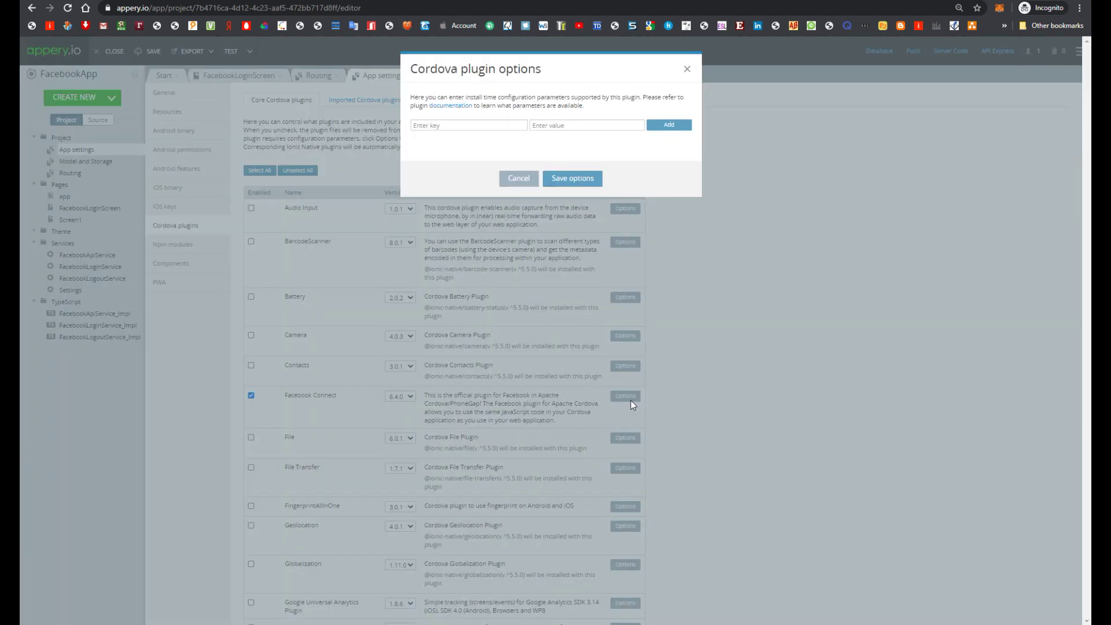
left_click(473, 125)
key("ctrl+v")
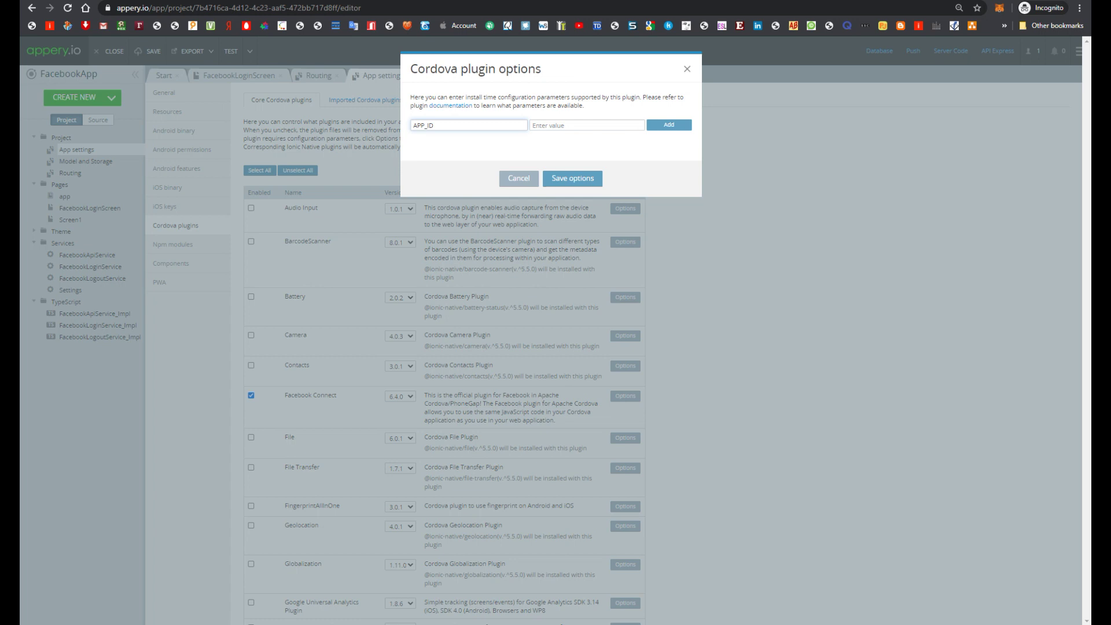
key("ctrl+Tab")
double_click(409, 147)
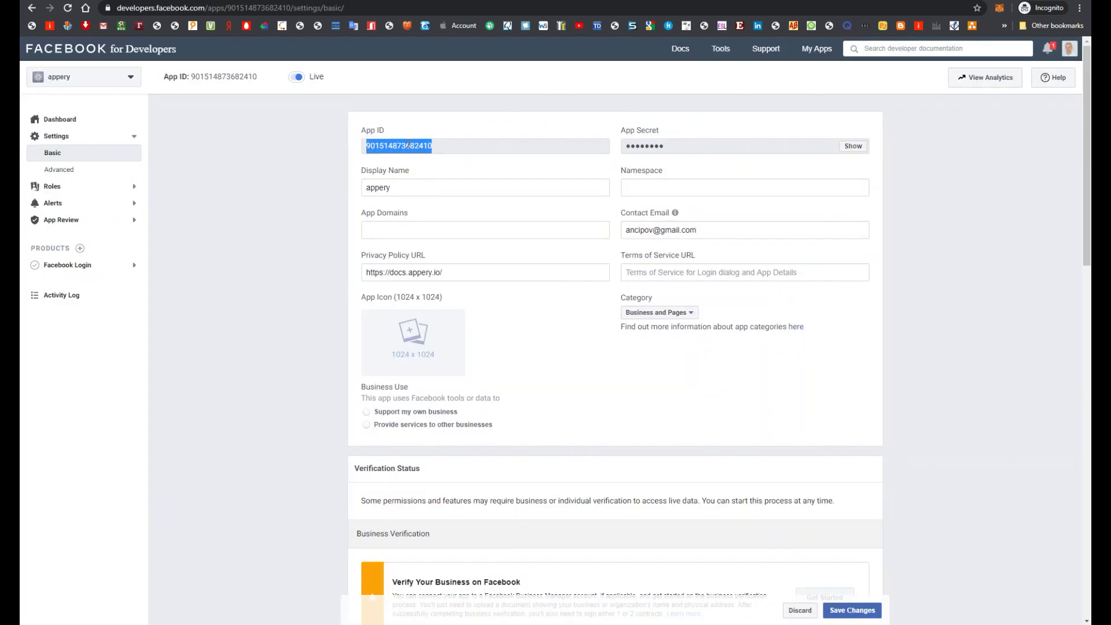
key("ctrl+Tab")
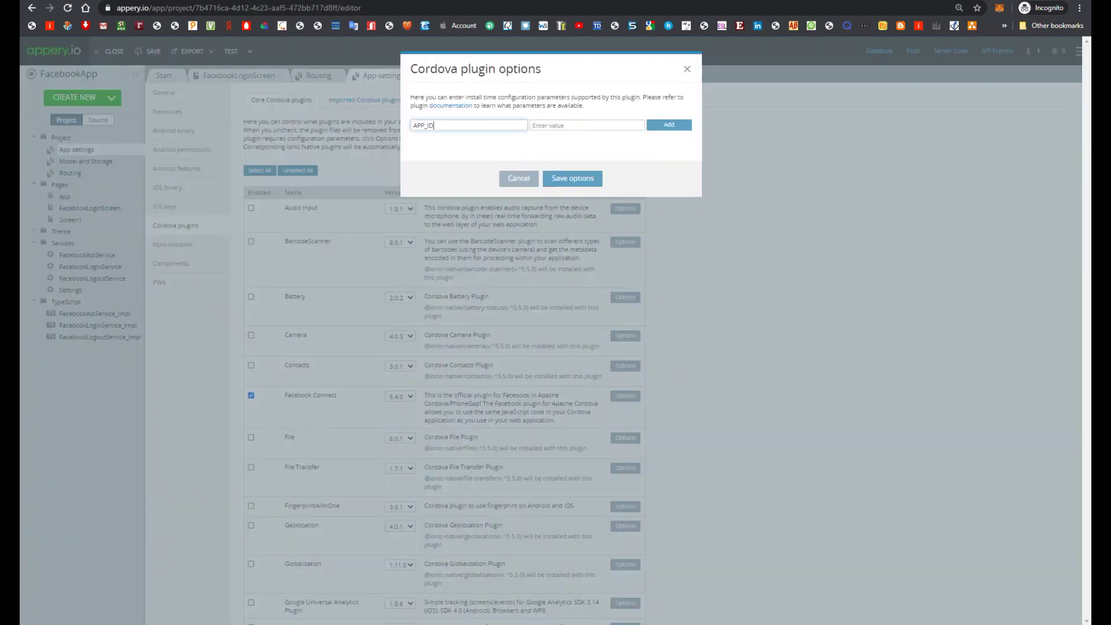
left_click(558, 124)
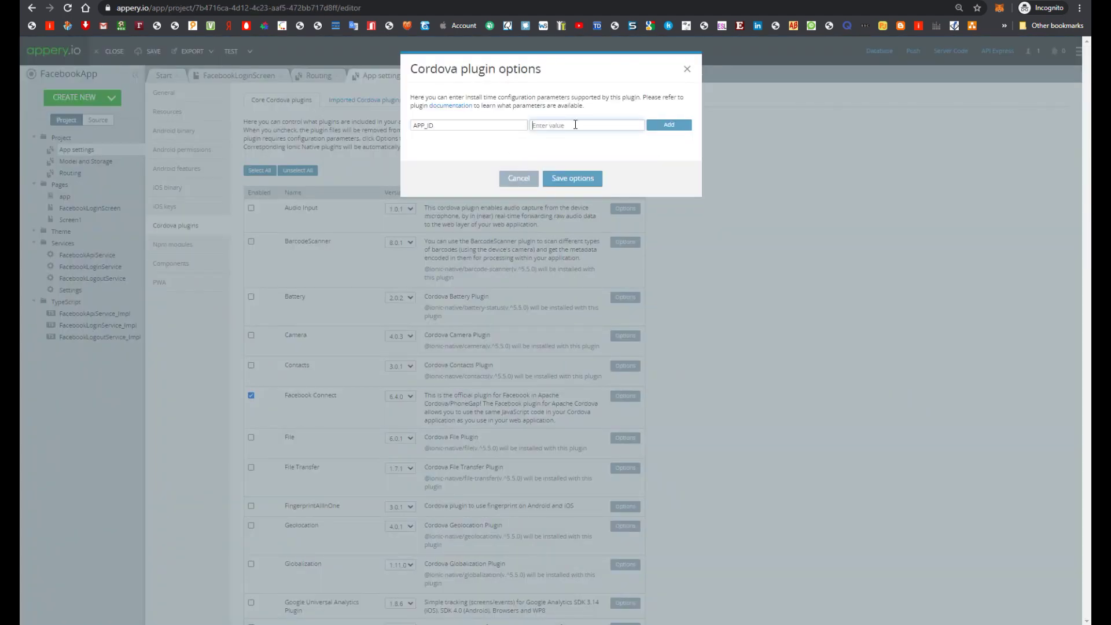
key("ctrl+v")
left_click(681, 129)
- Add an APP_NAME option with the value appery to the Facebook Connect plugin and save the plugin options
left_click(430, 125)
type("APP_NAME")
left_click(593, 123)
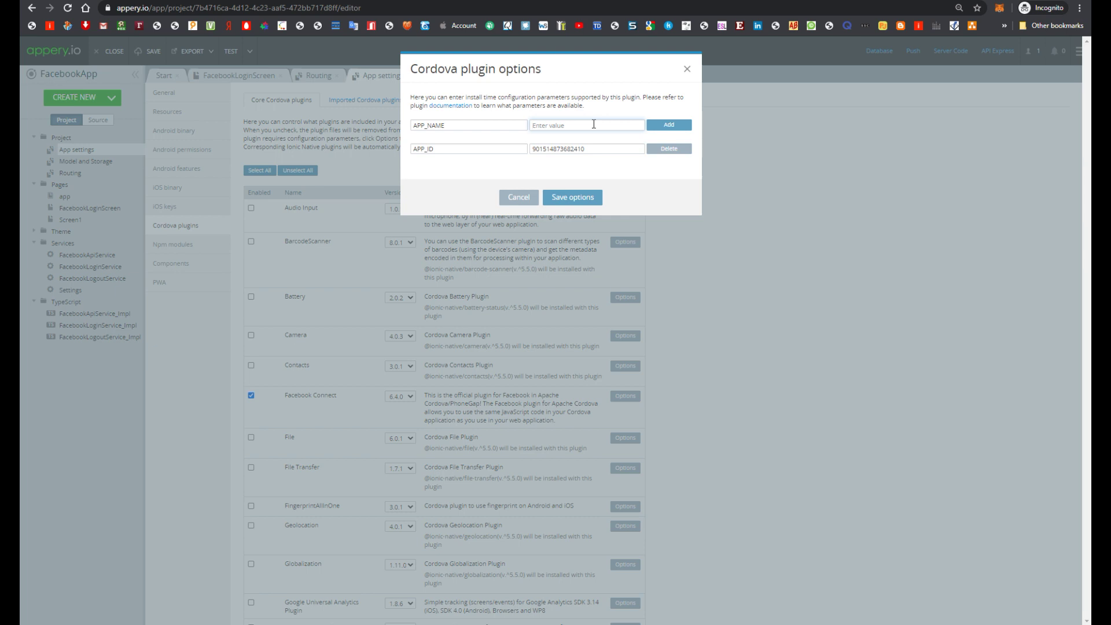
type("appery")
key("Return")
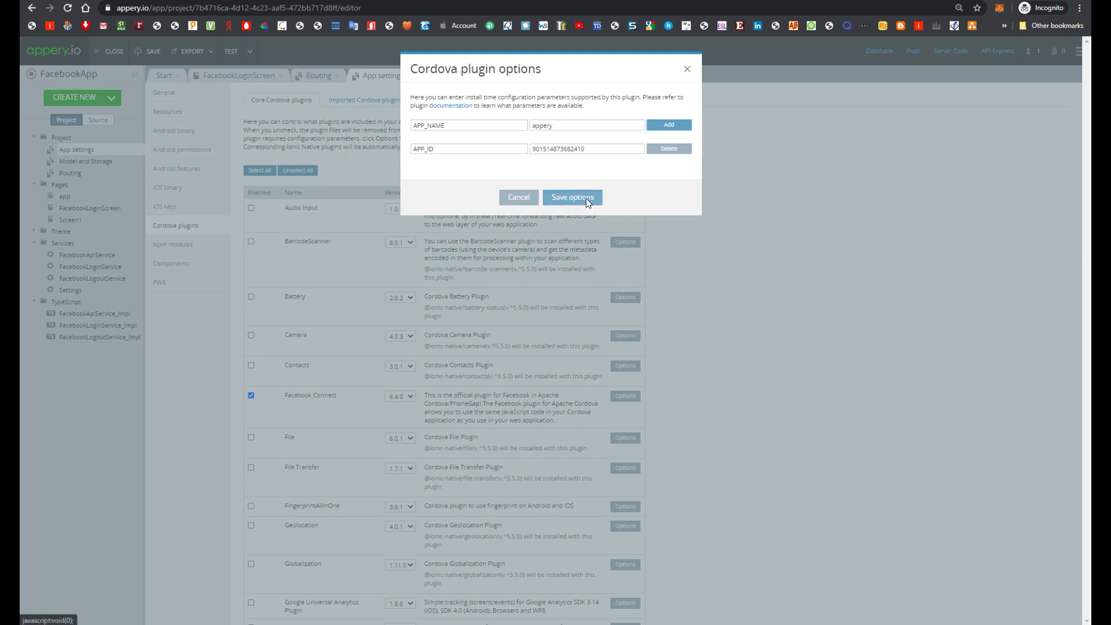
left_click(596, 214)
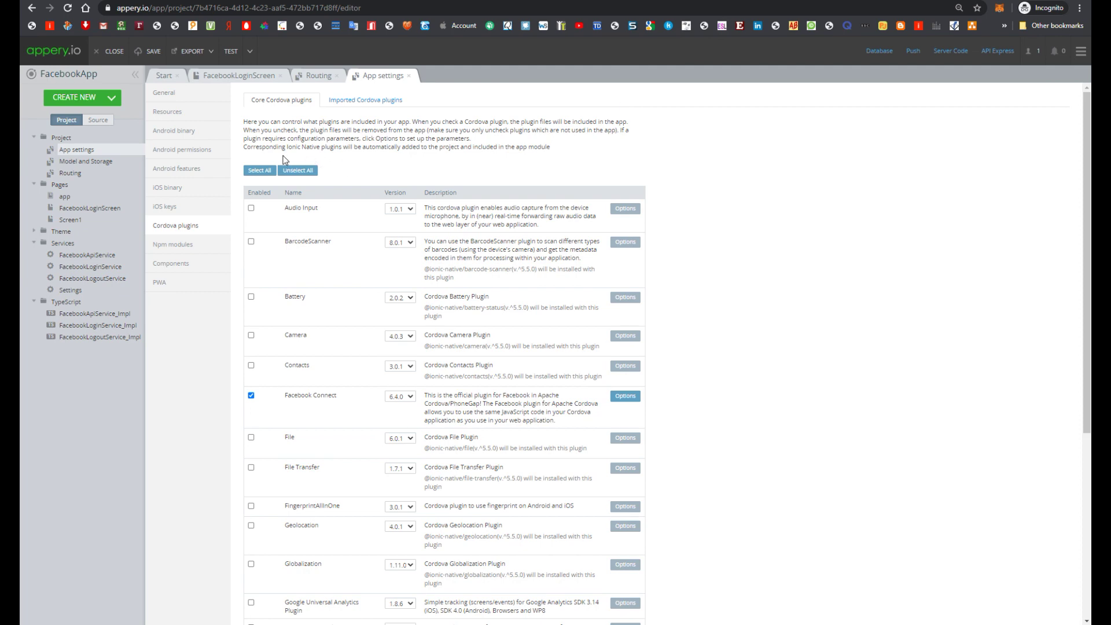
- Set the distribution certificate to ios (default) in the iOS binary settings
left_click(180, 189)
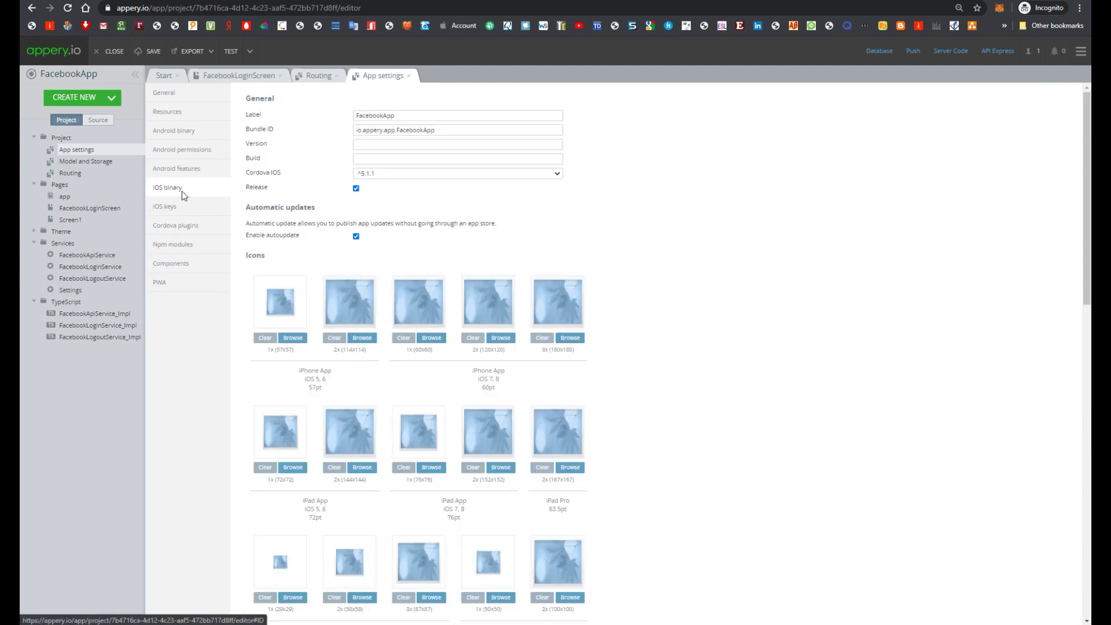
scroll(476, 198, "down", 15)
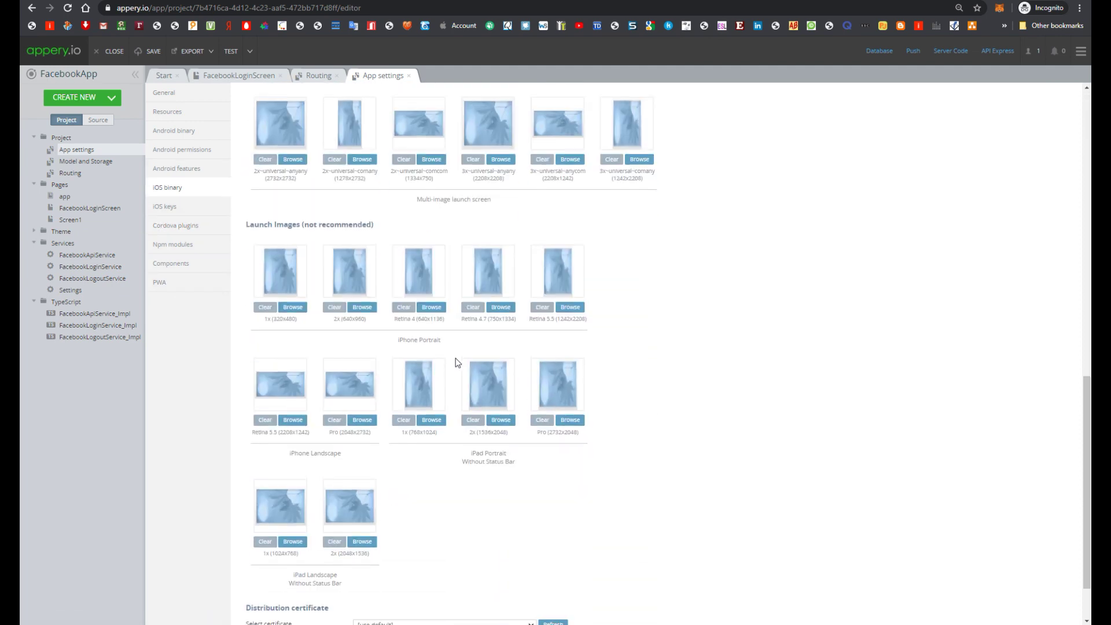
left_click(384, 555)
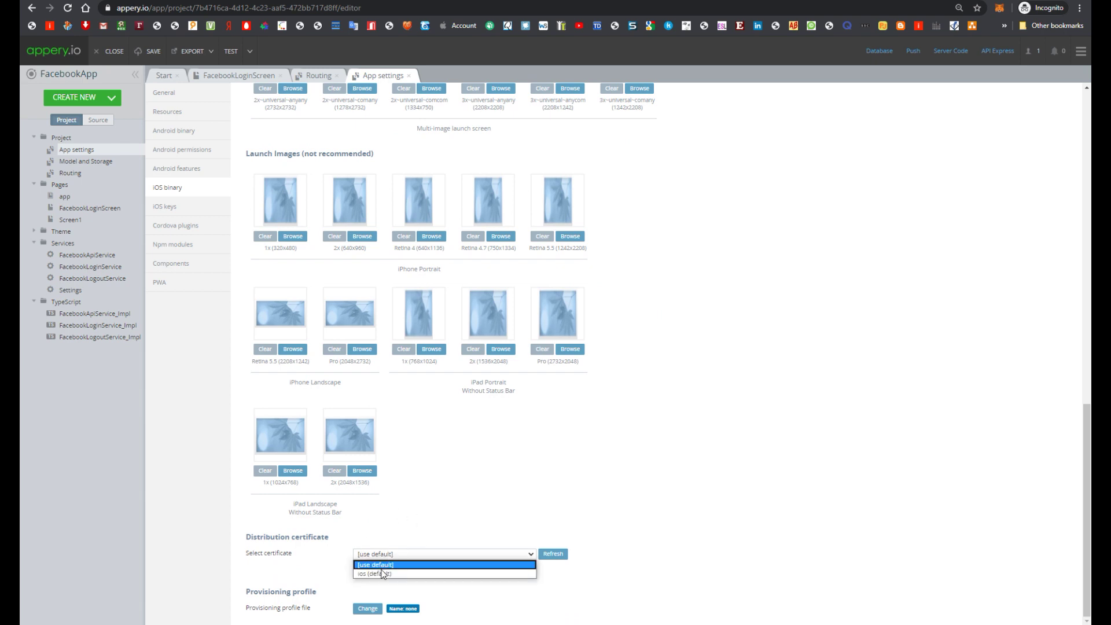
left_click(384, 574)
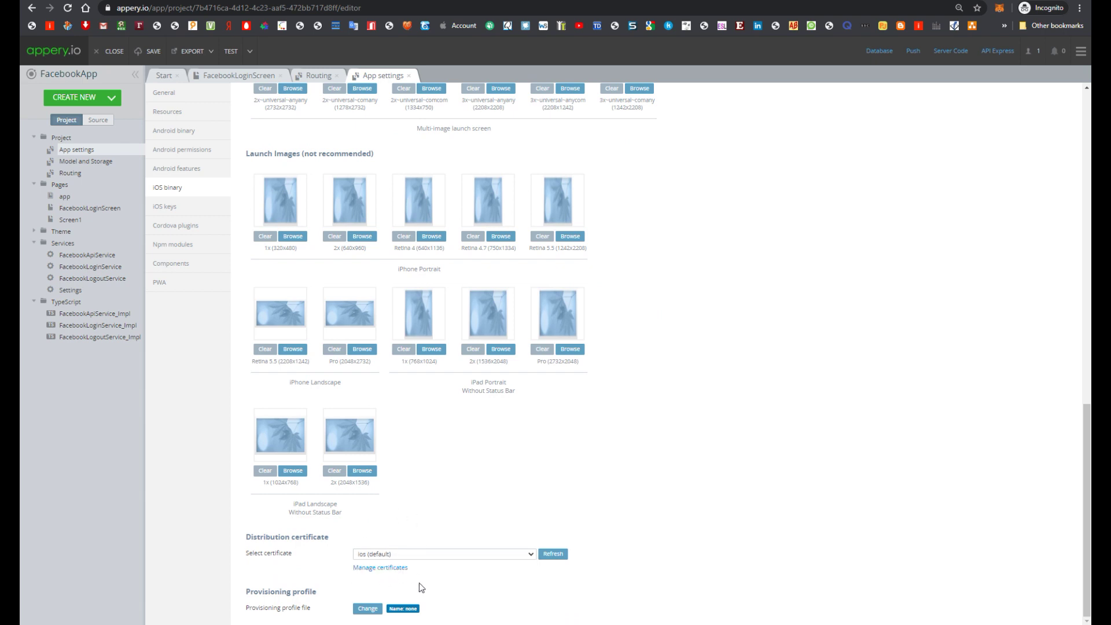
- Upload Exadel_Common.mobileprovision and apply it as the provisioning profile of the iOS binary
left_click(371, 612)
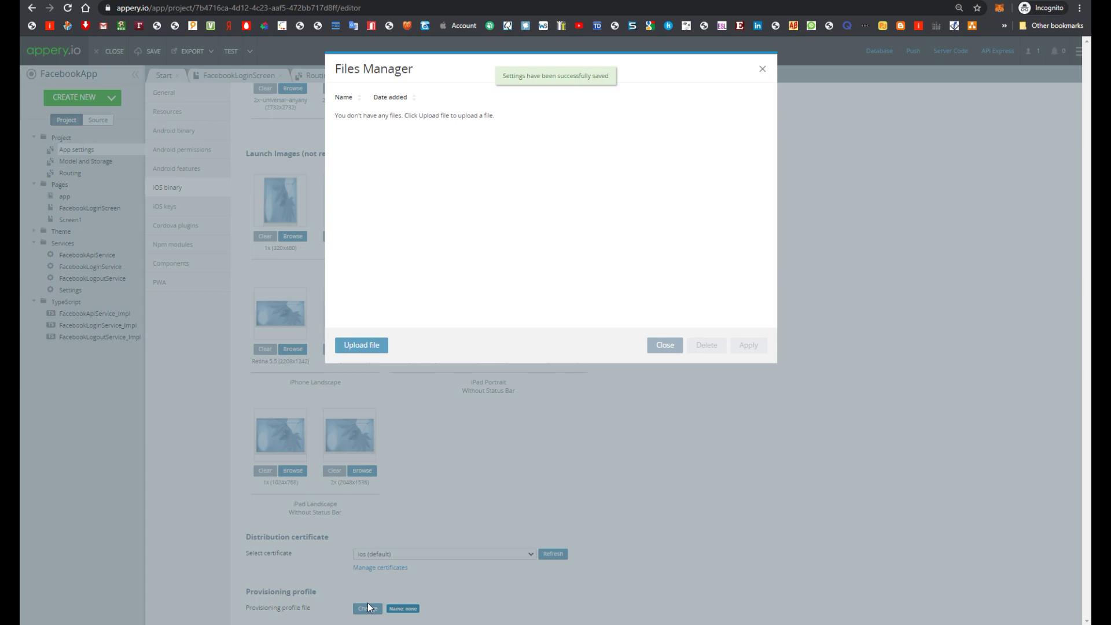
left_click(362, 345)
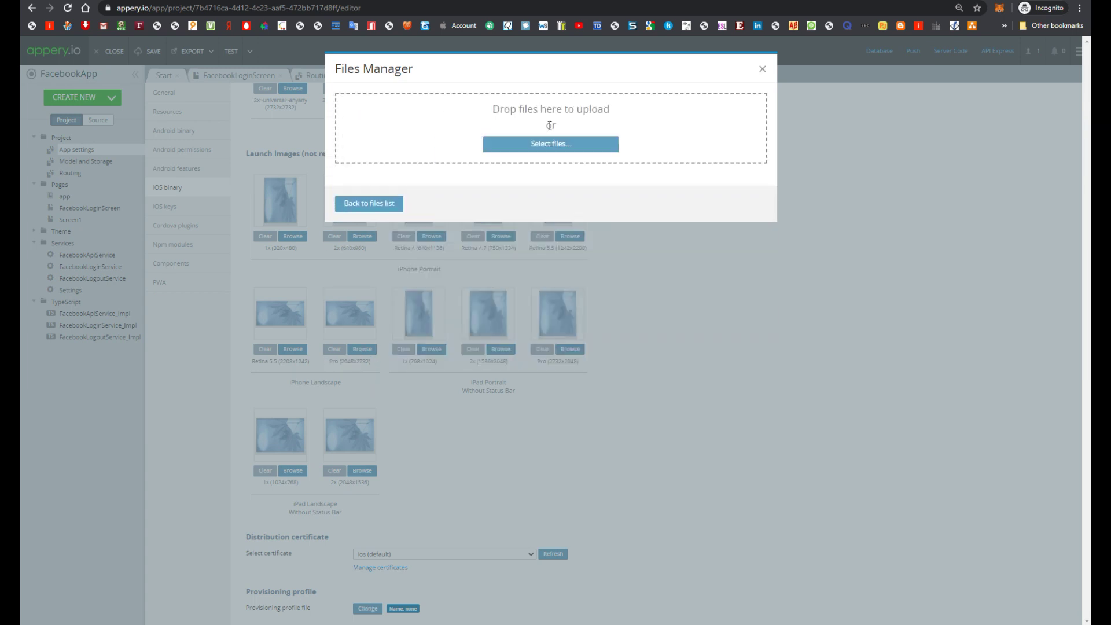
left_click(532, 146)
double_click(264, 150)
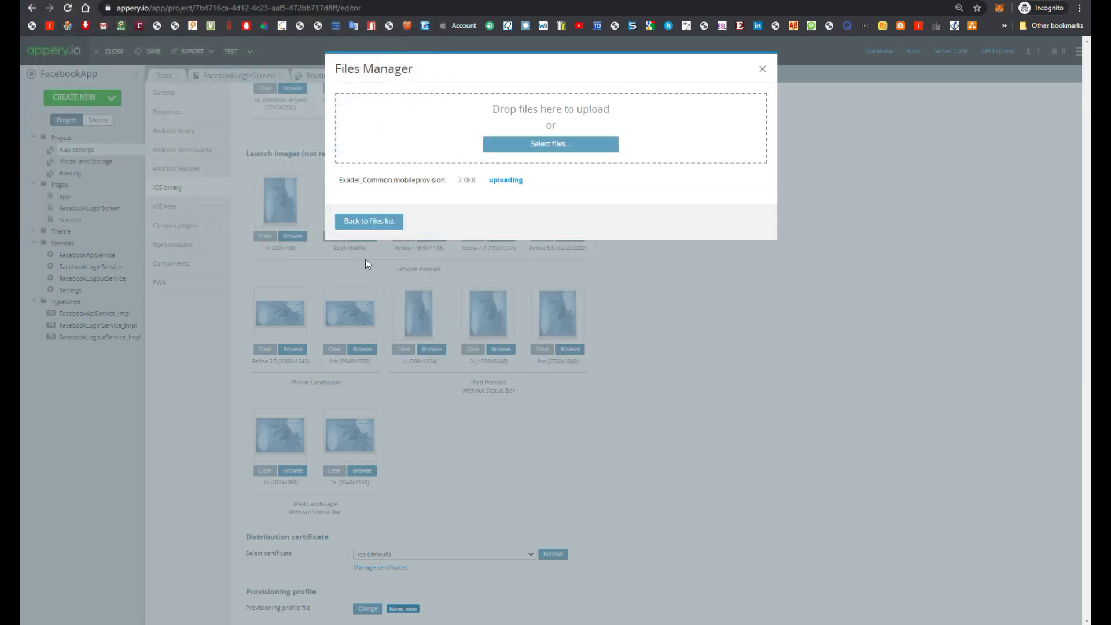
left_click(363, 222)
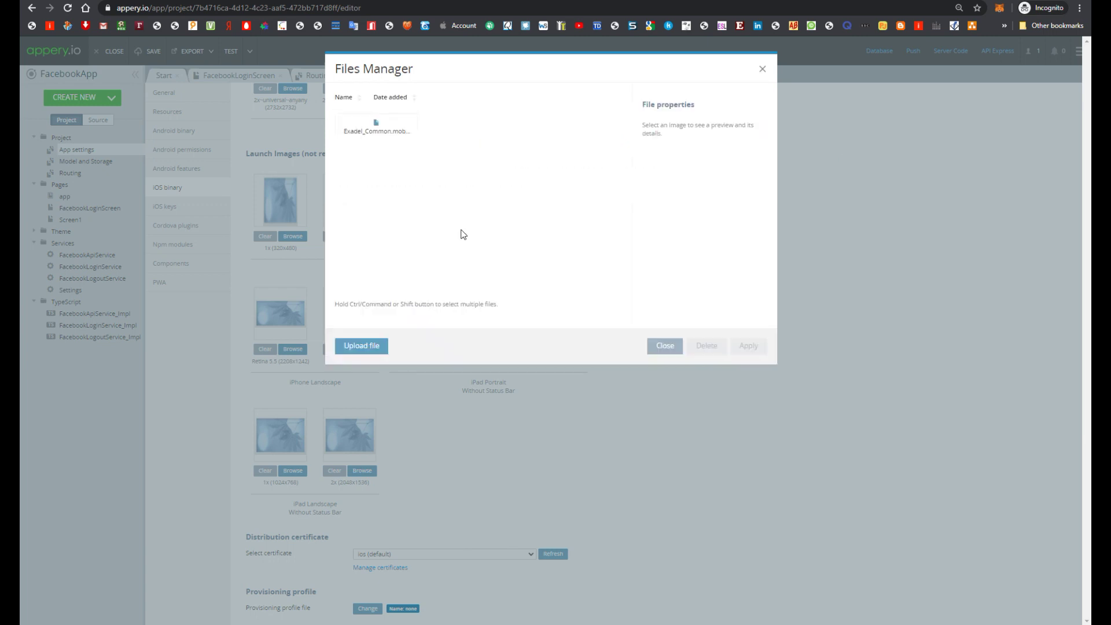
left_click(376, 124)
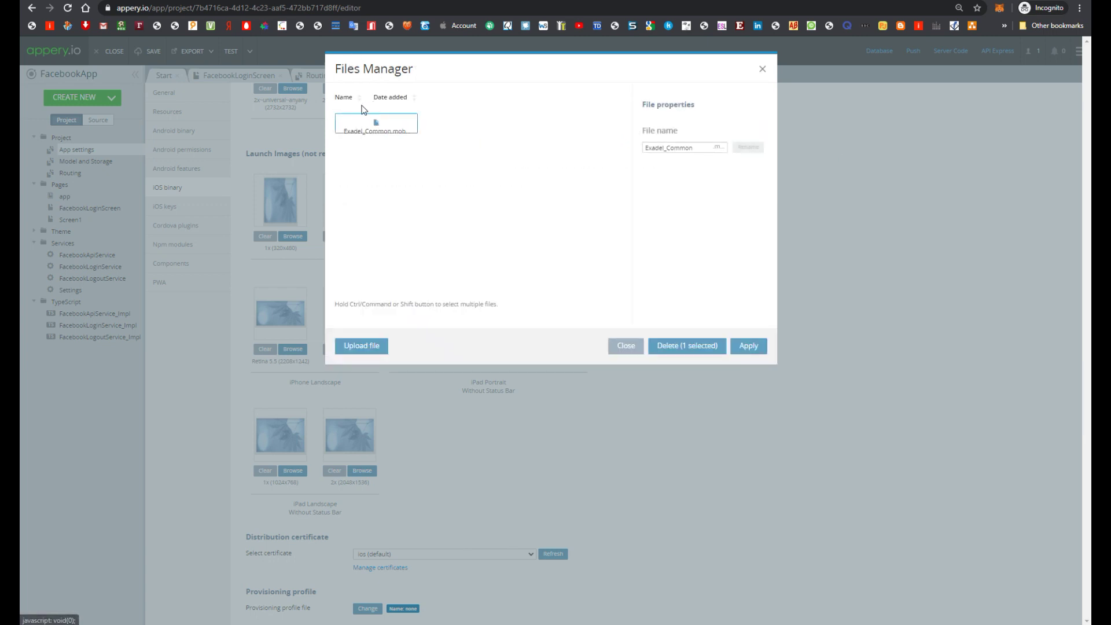
left_click(762, 355)
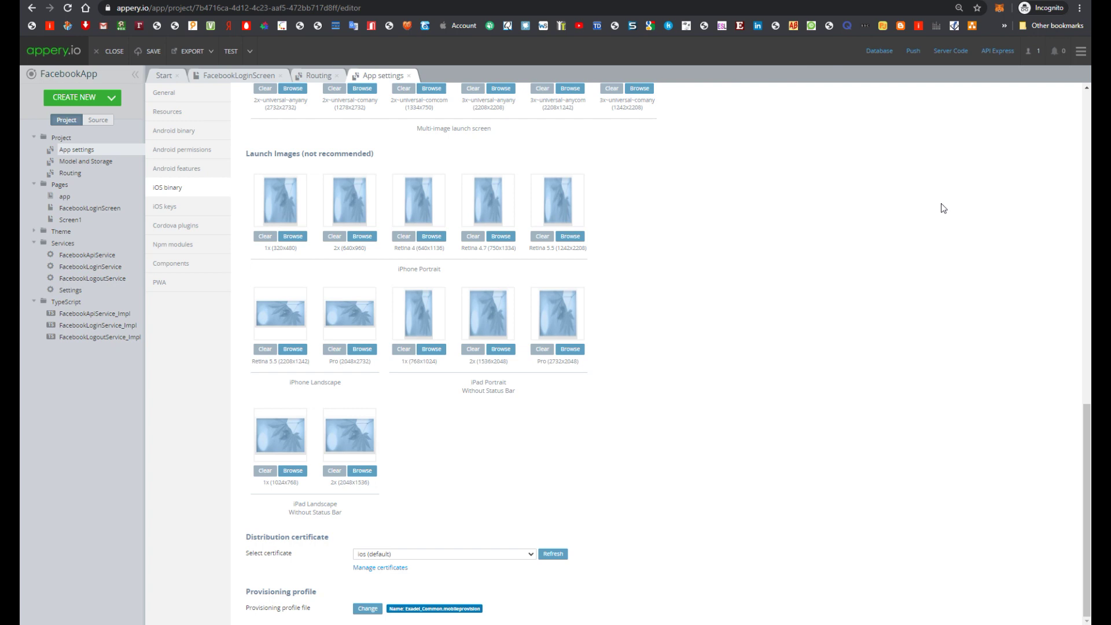
- Export the app as an iOS binary (.ipa) and move the mirrored phone window clear of the build page's QR code
left_click(212, 52)
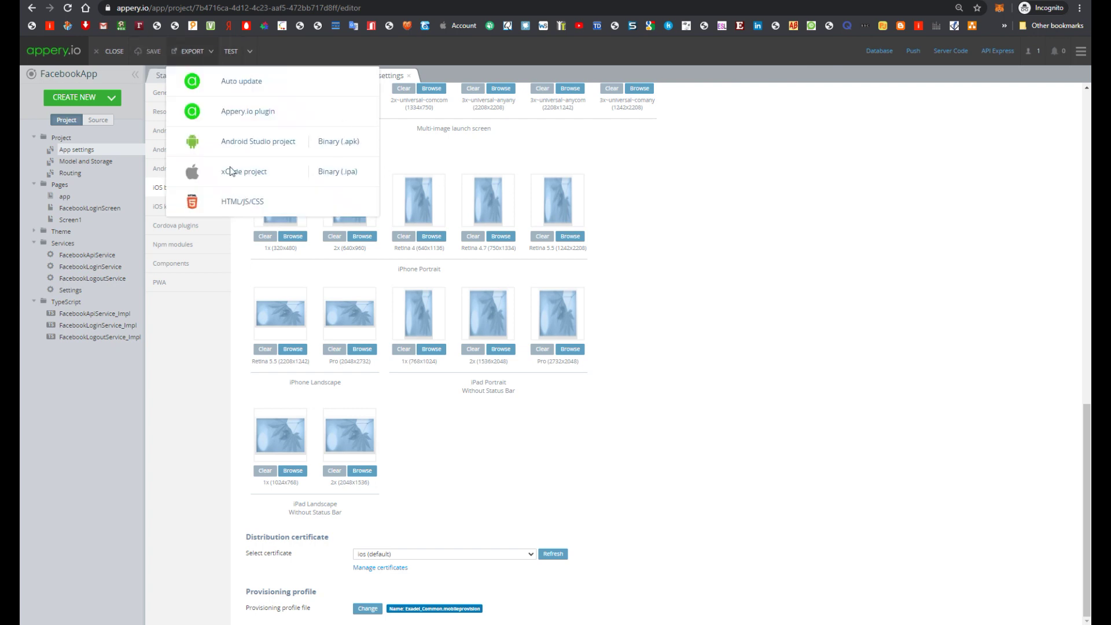
left_click(344, 175)
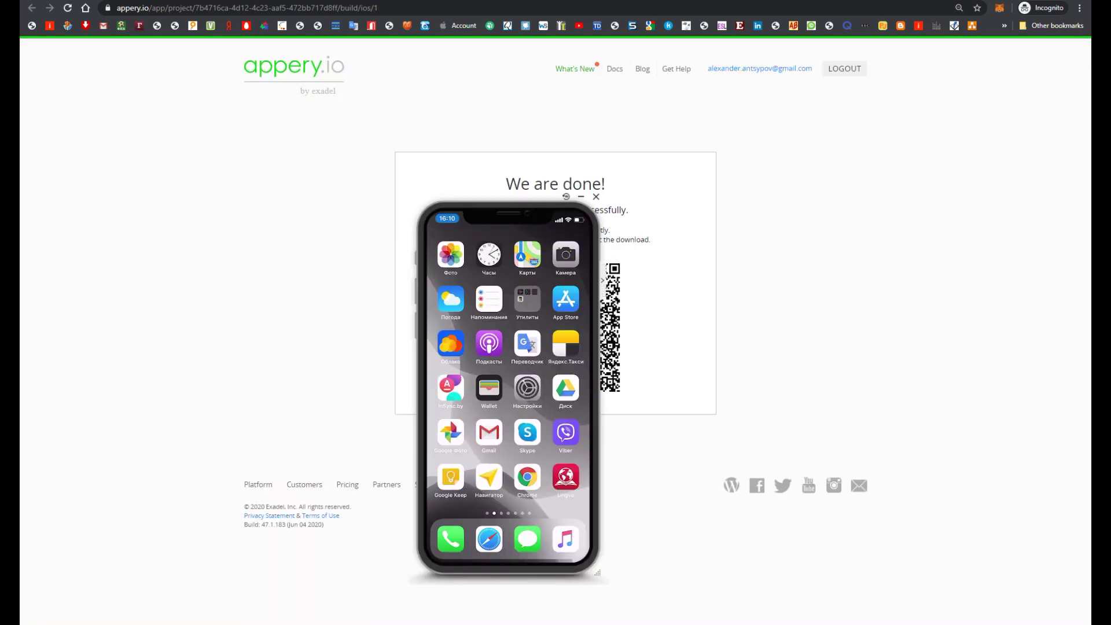
left_click_drag(524, 205, 829, 144)
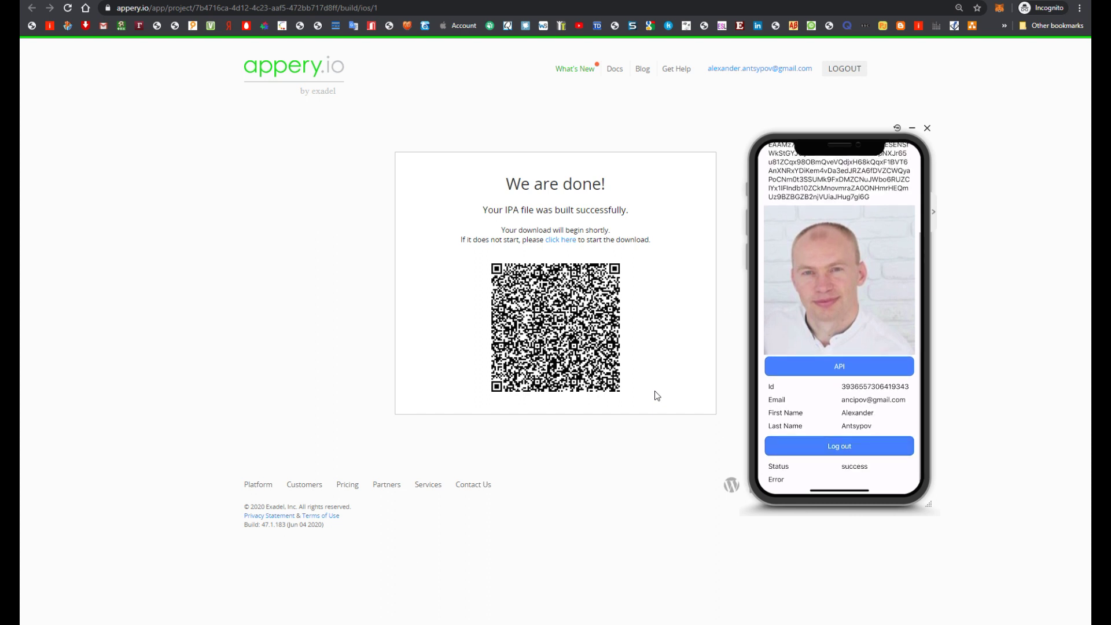
- Start the Facebook Login Quickstart for Android in Facebook for Developers and advance past the SDK download and import steps
left_click(910, 128)
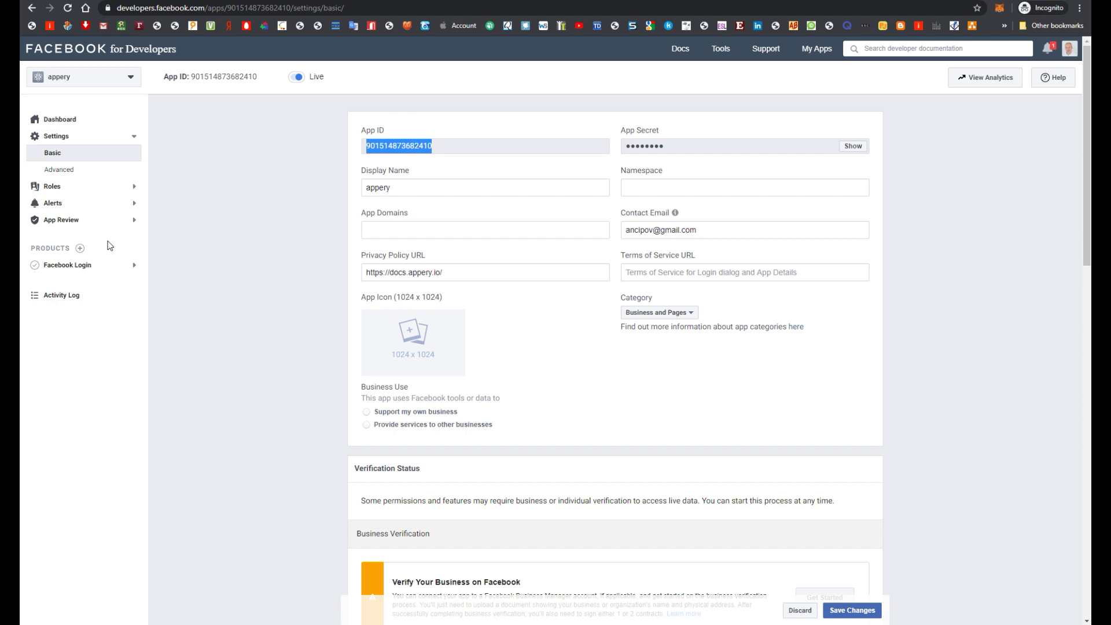
left_click(106, 271)
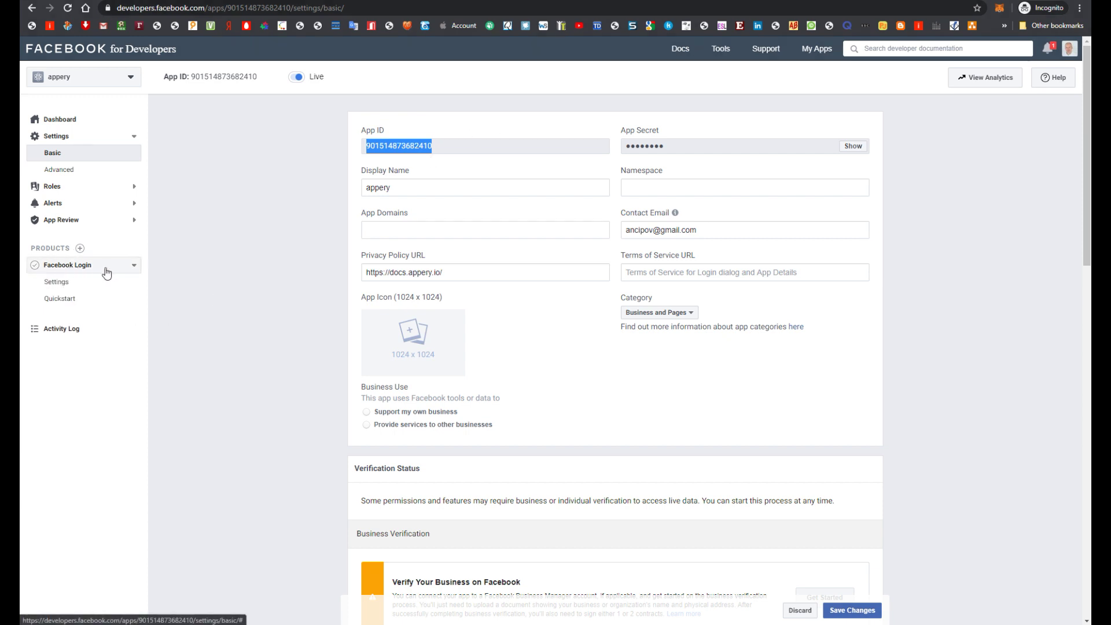
left_click(72, 305)
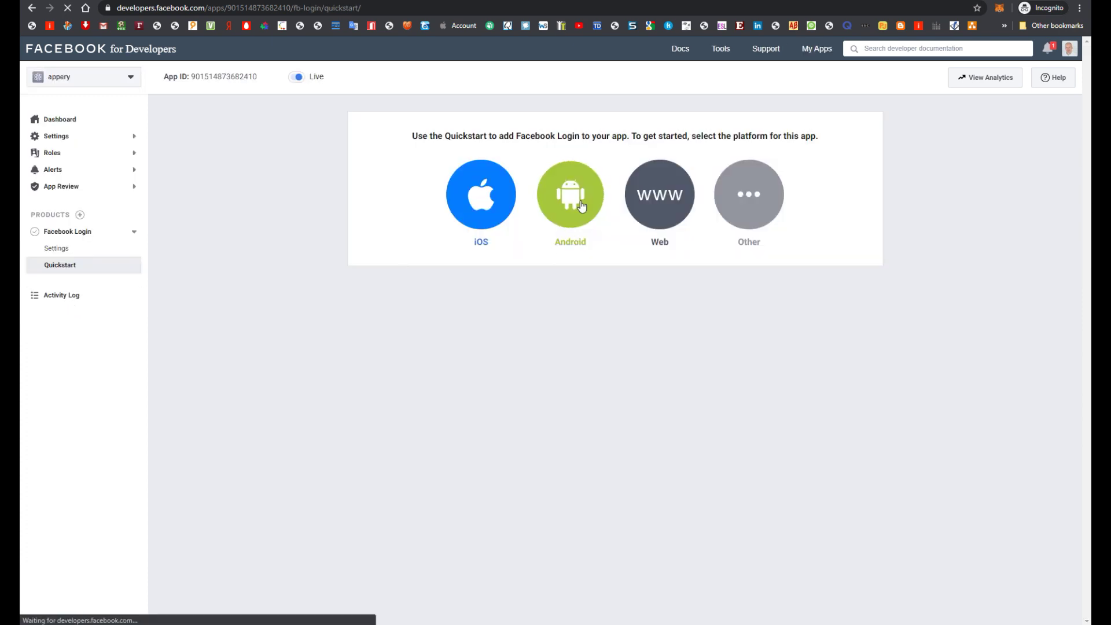
left_click(587, 203)
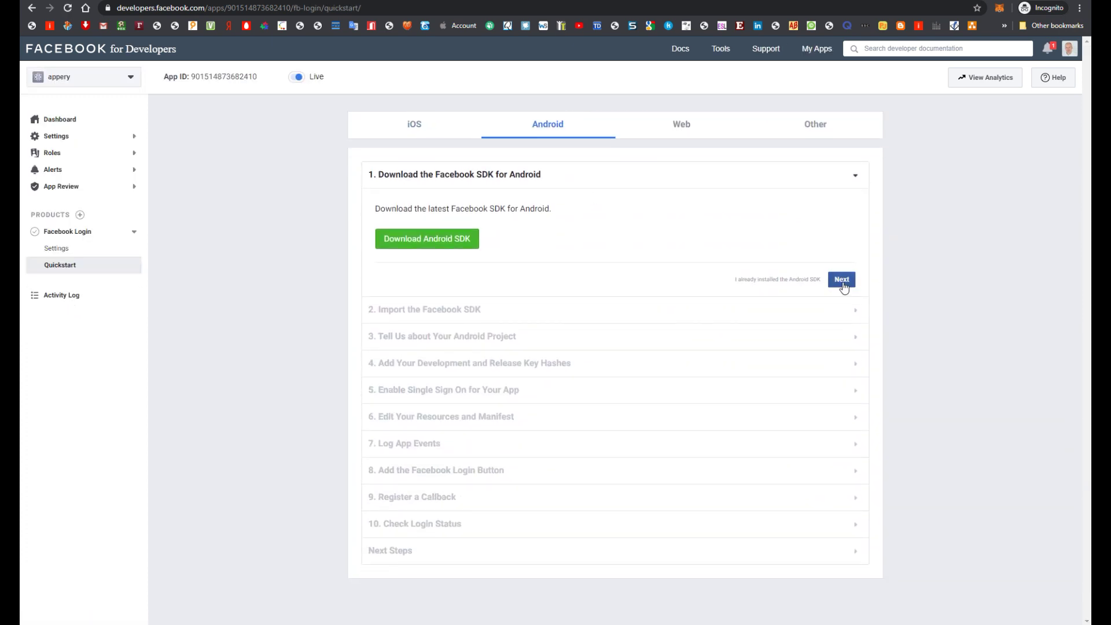
left_click(842, 279)
scroll(829, 337, "down", 6)
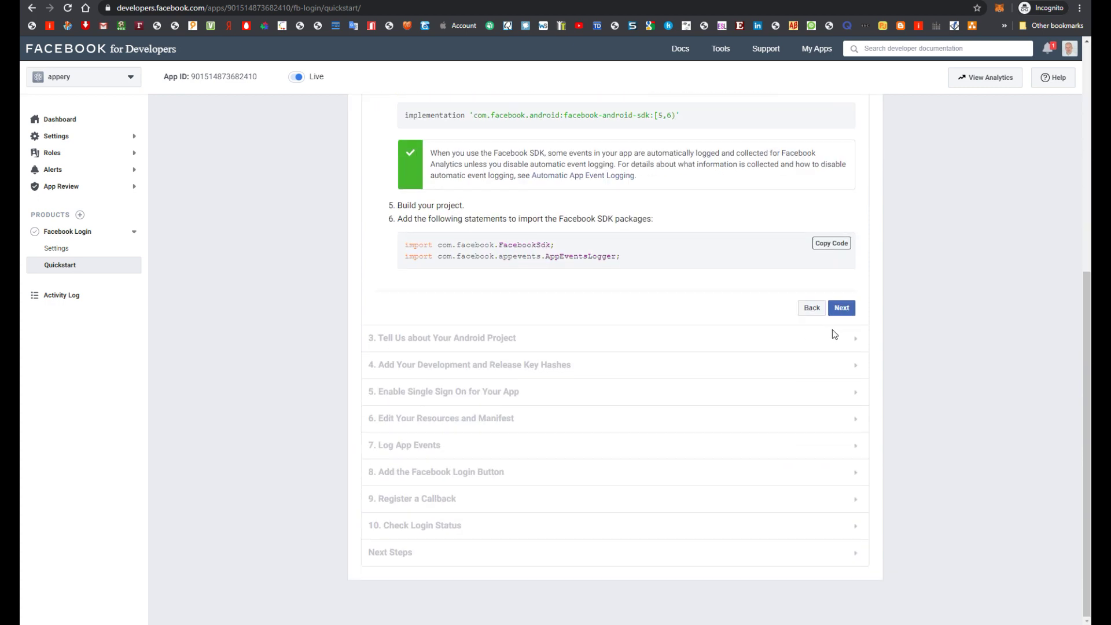
left_click(842, 308)
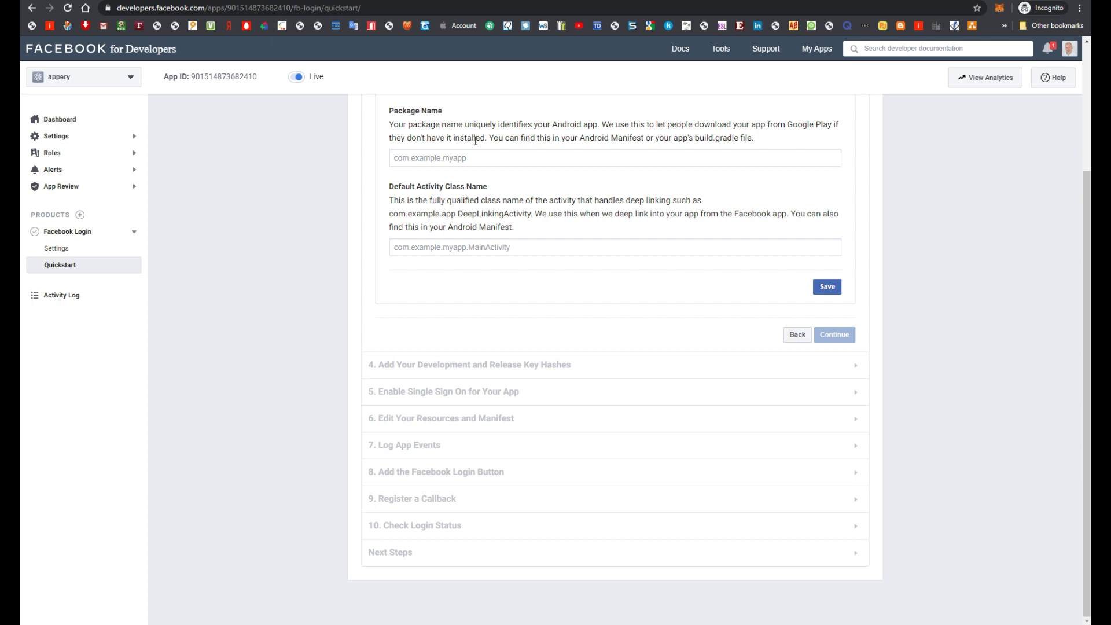
- Copy the package name io.appery.project678589 from Appery.io's Android binary settings into the Quickstart's Package Name
key("ctrl+Tab")
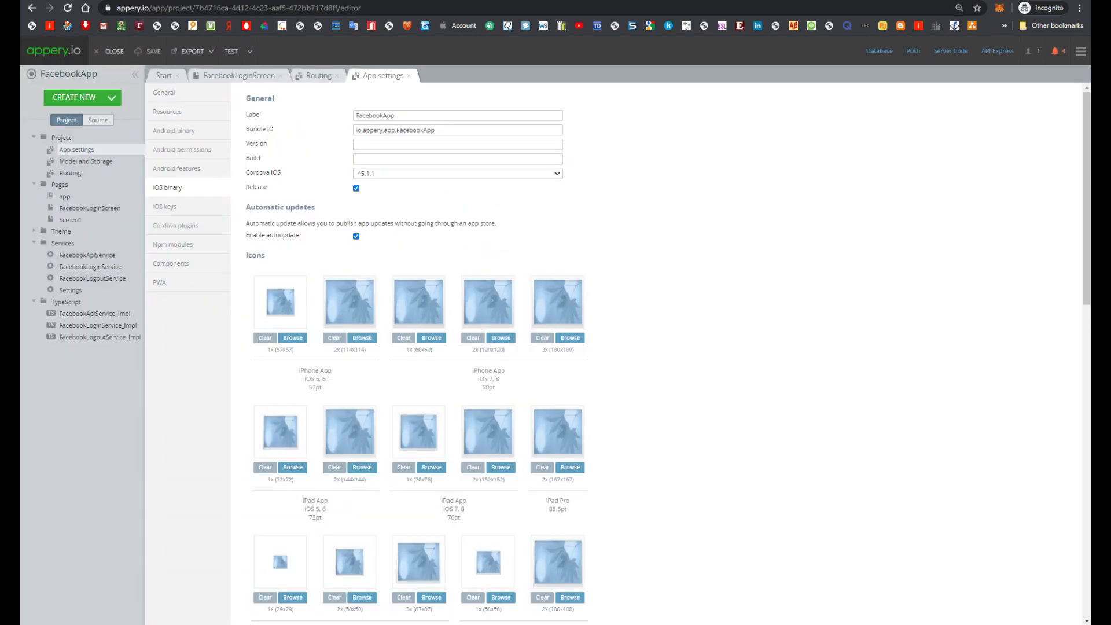
left_click(185, 136)
left_click_drag(440, 160, 354, 159)
key("ctrl+c")
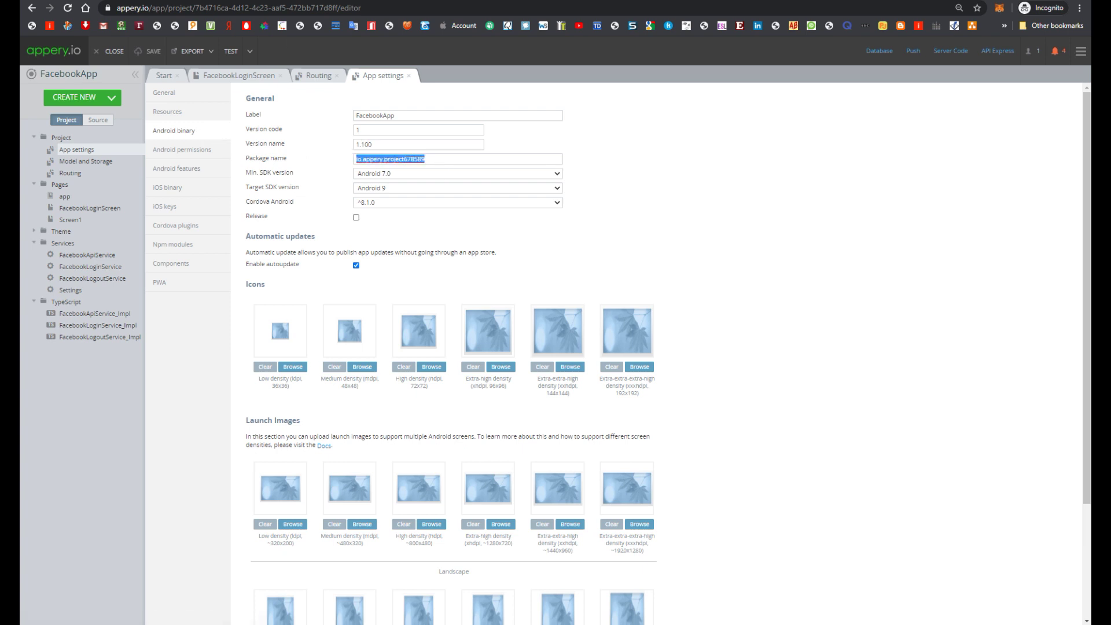
key("ctrl+Tab")
left_click(452, 159)
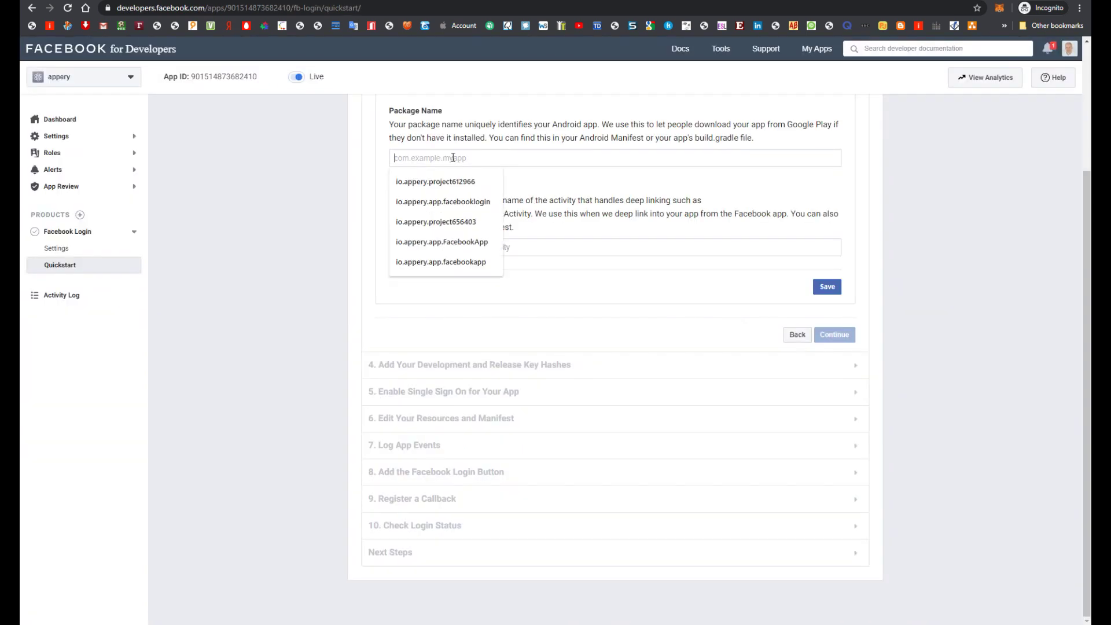
key("ctrl+v")
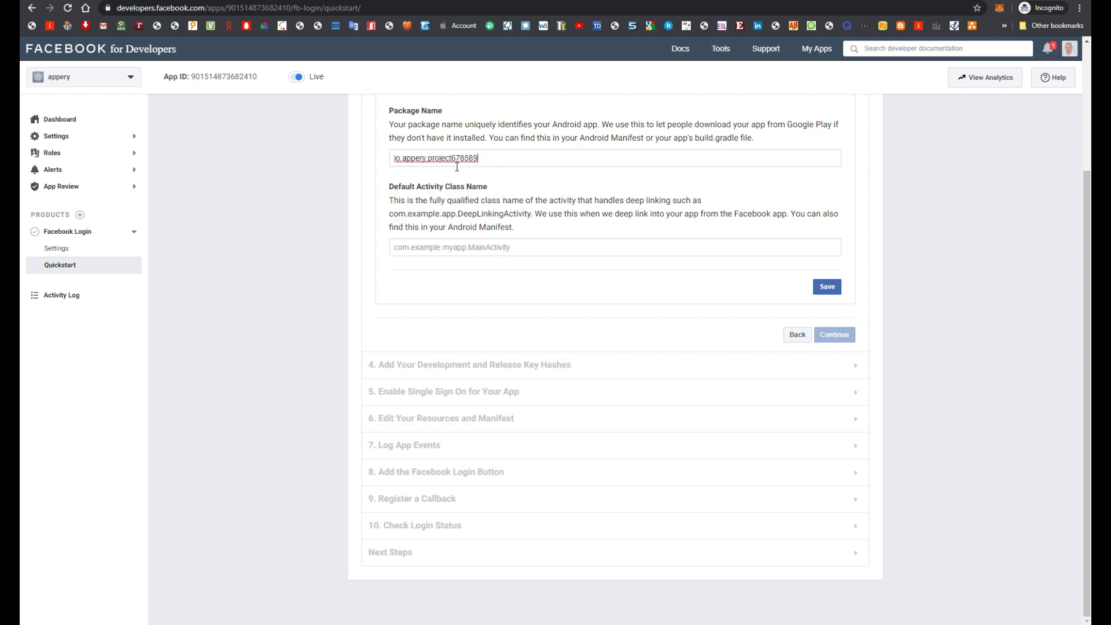
- Set the Default Activity Class Name to io.appery.project678589.MainActivity
left_click(448, 247)
key("ctrl+v")
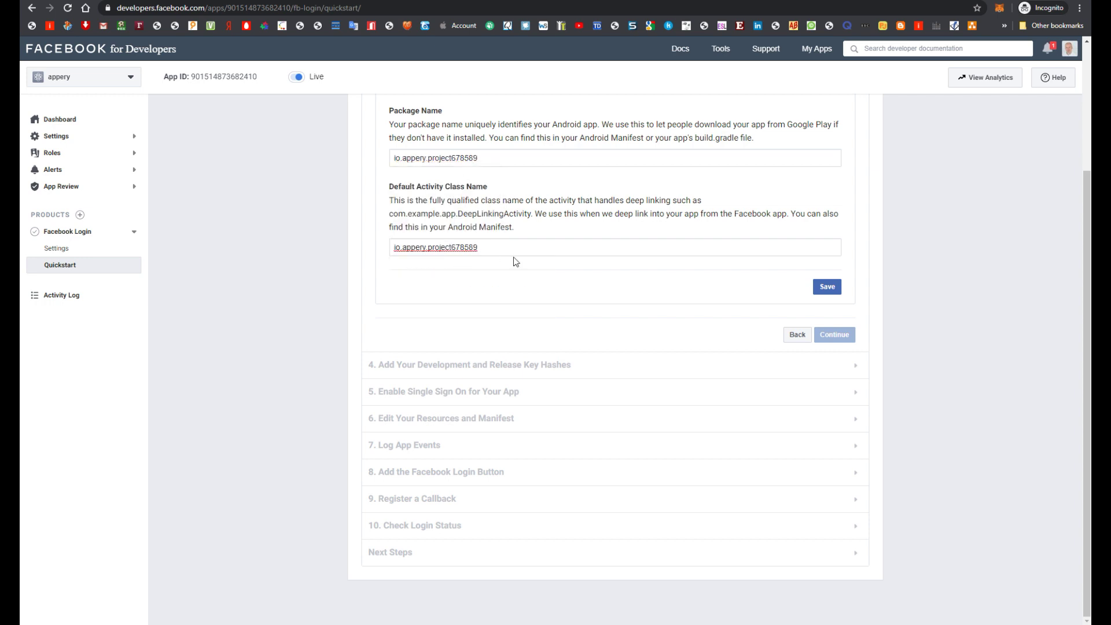
type("m")
key("BackSpace")
type(".MainActivity")
- Save the Android project details, accept the entered package name, and continue to the key hashes step
left_click(834, 289)
left_click(834, 288)
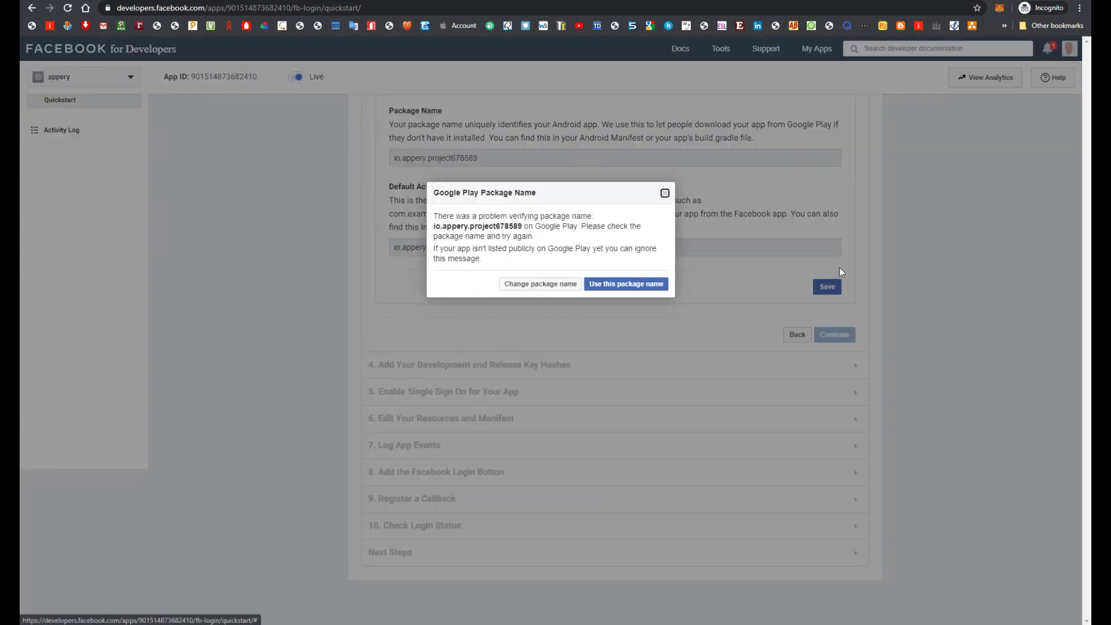
left_click(640, 285)
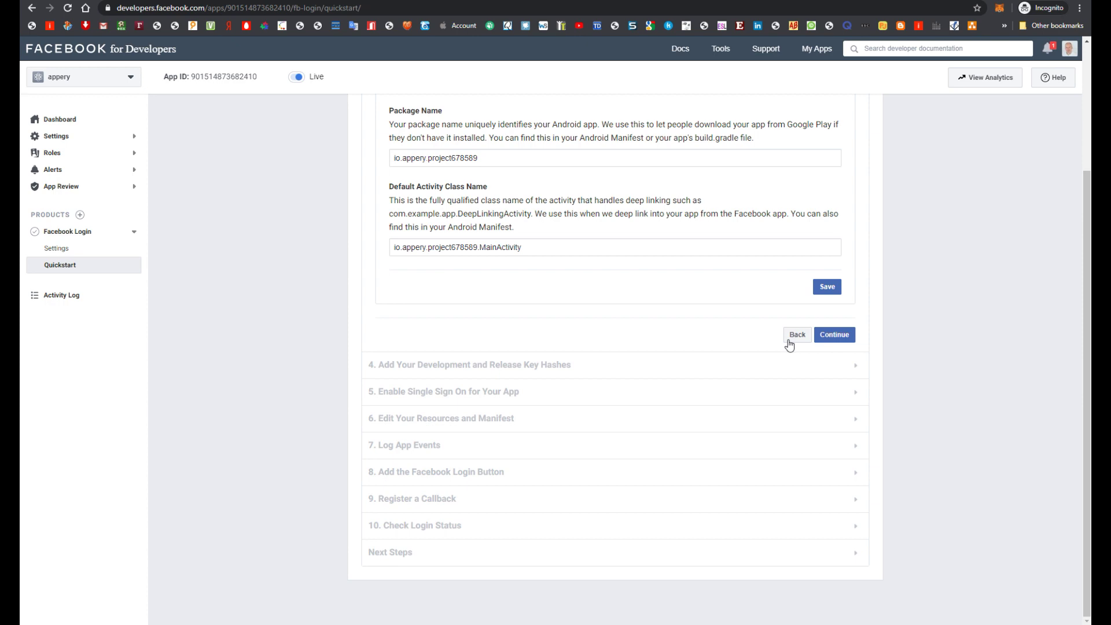
left_click(834, 334)
scroll(814, 444, "down", 5)
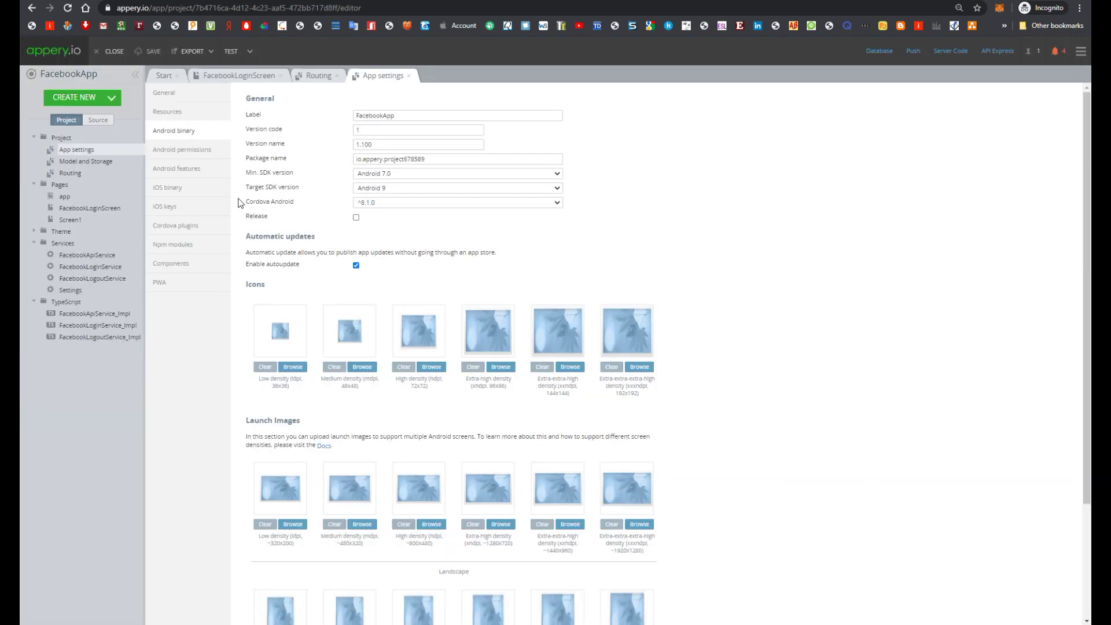
- Enable Release for the Android binary in Appery.io's app settings and save the project
left_click(356, 218)
left_click(156, 51)
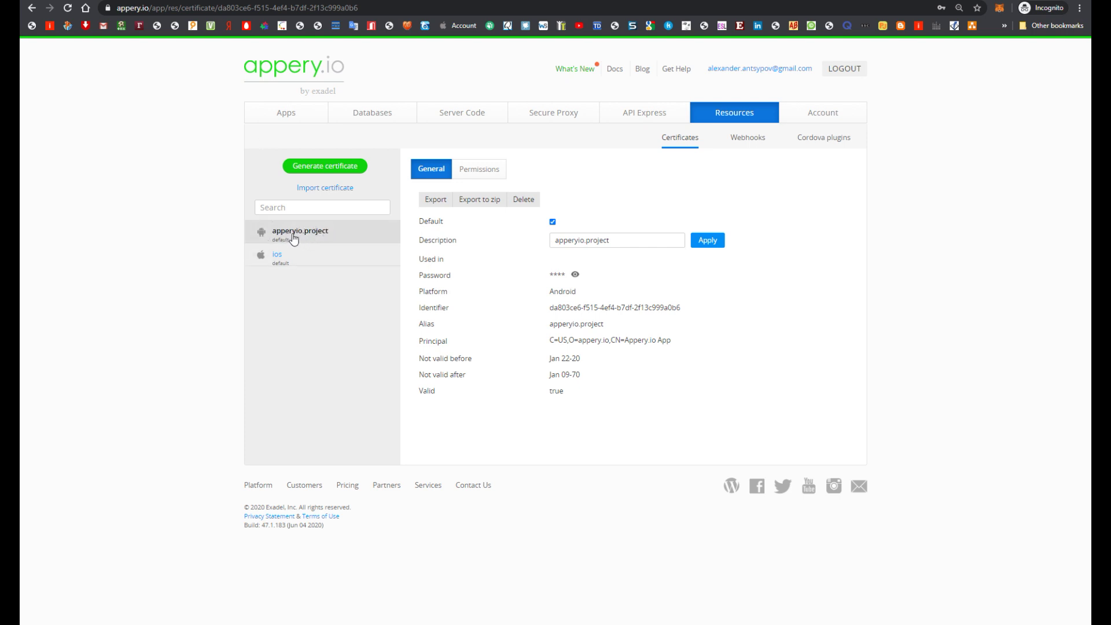
- Export the apperyio.project Android certificate to a zip and open the archive in Total Commander
left_click(488, 204)
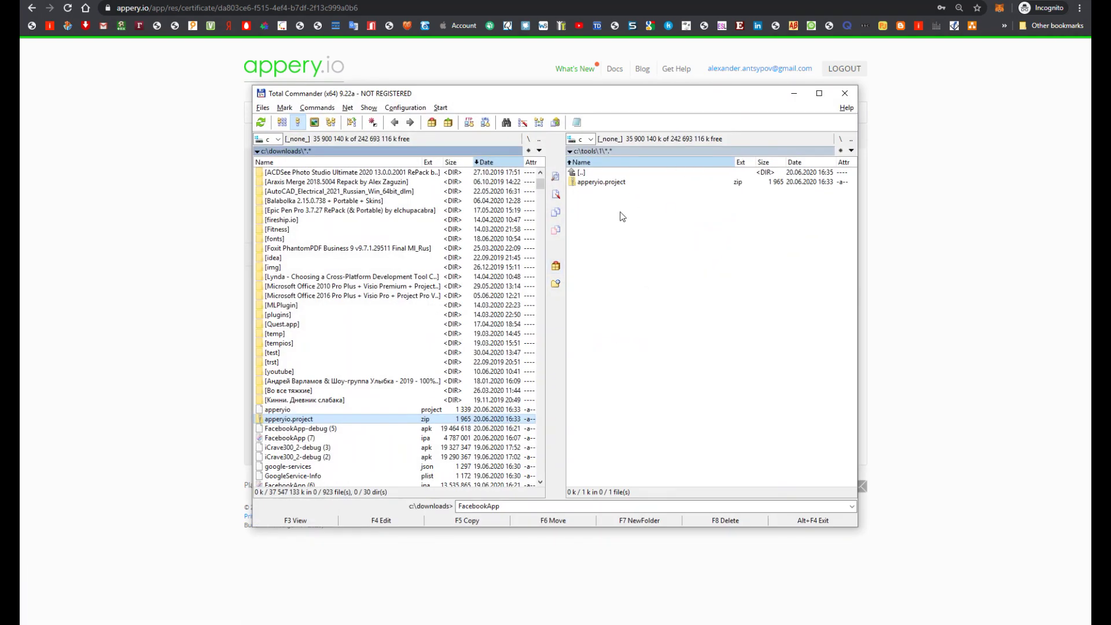
double_click(639, 184)
left_click(639, 184)
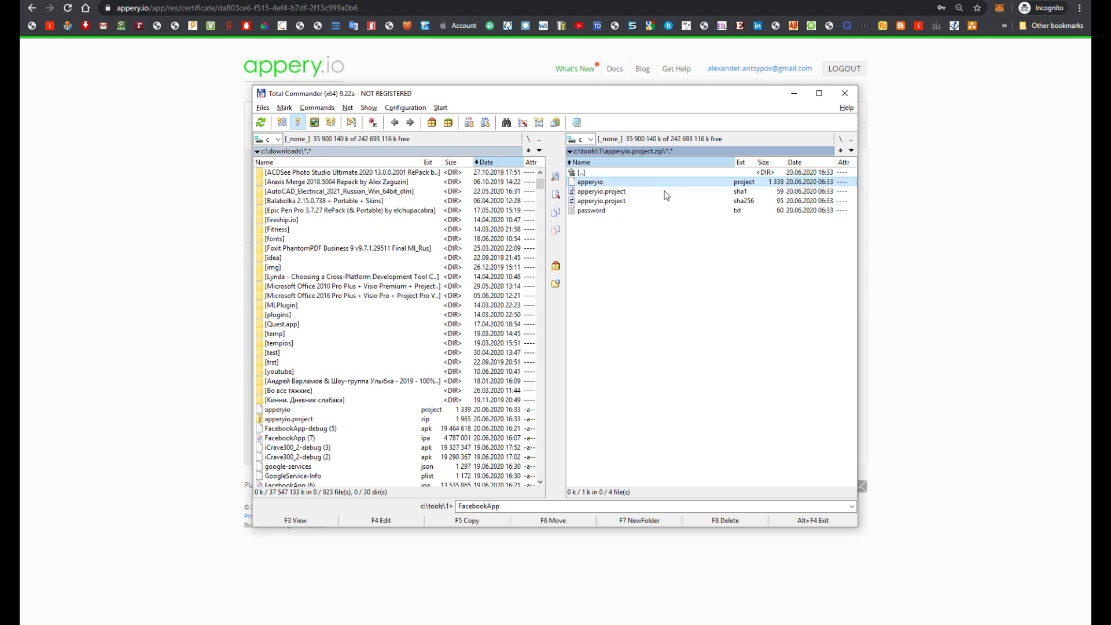
- Copy the SHA1 fingerprint from the apperyio.project sha1 file, close the viewer, and minimize Total Commander
left_click(650, 193)
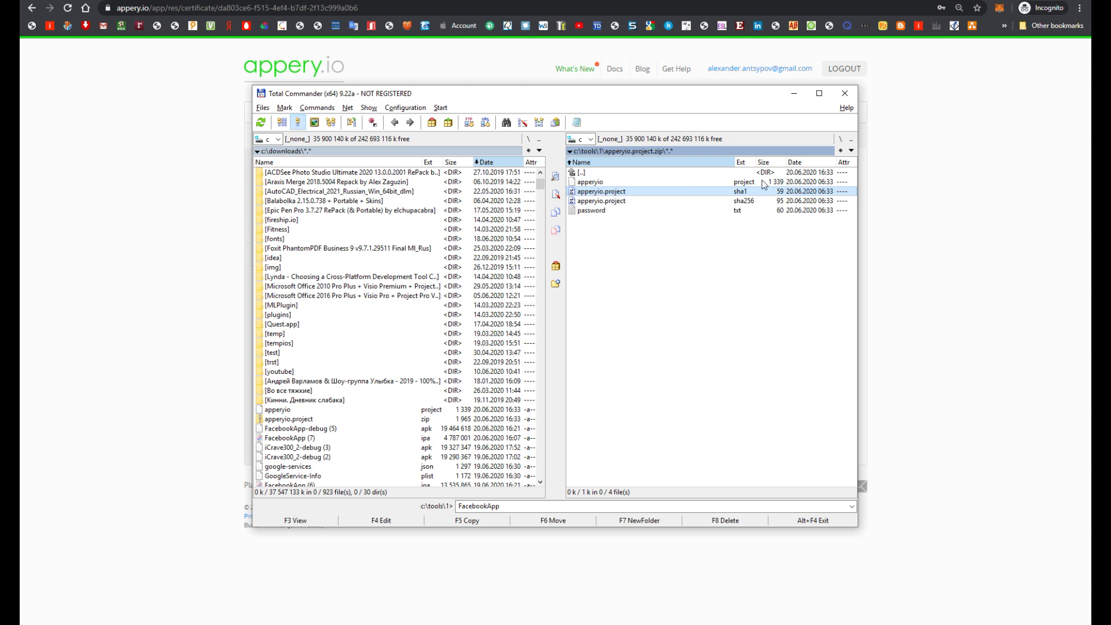
key("F3")
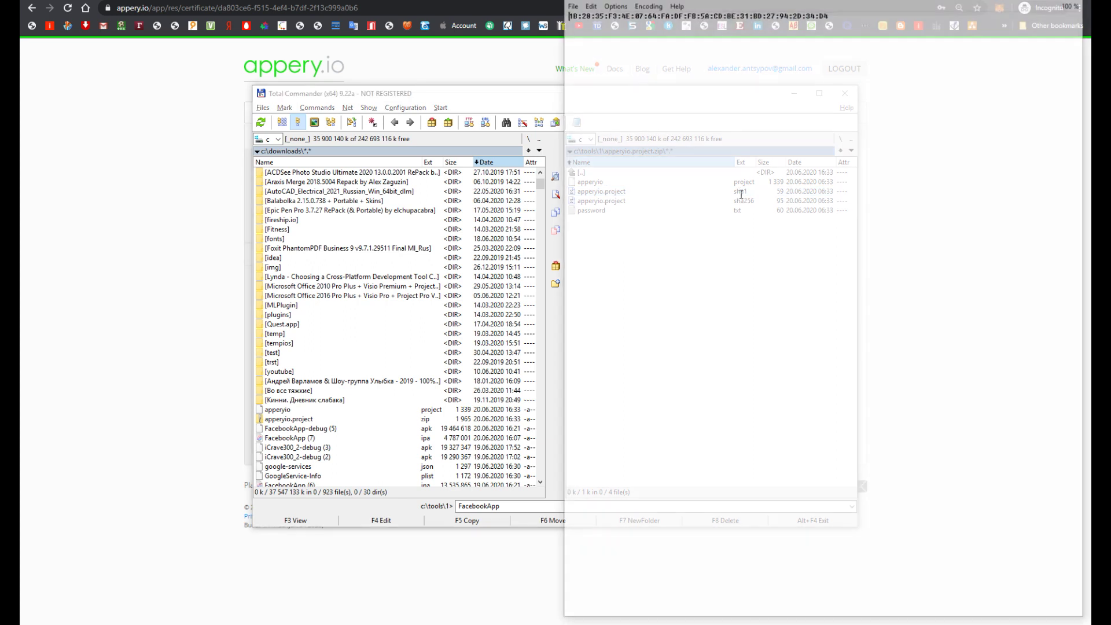
left_click_drag(852, 12, 501, 5)
key("ctrl+c")
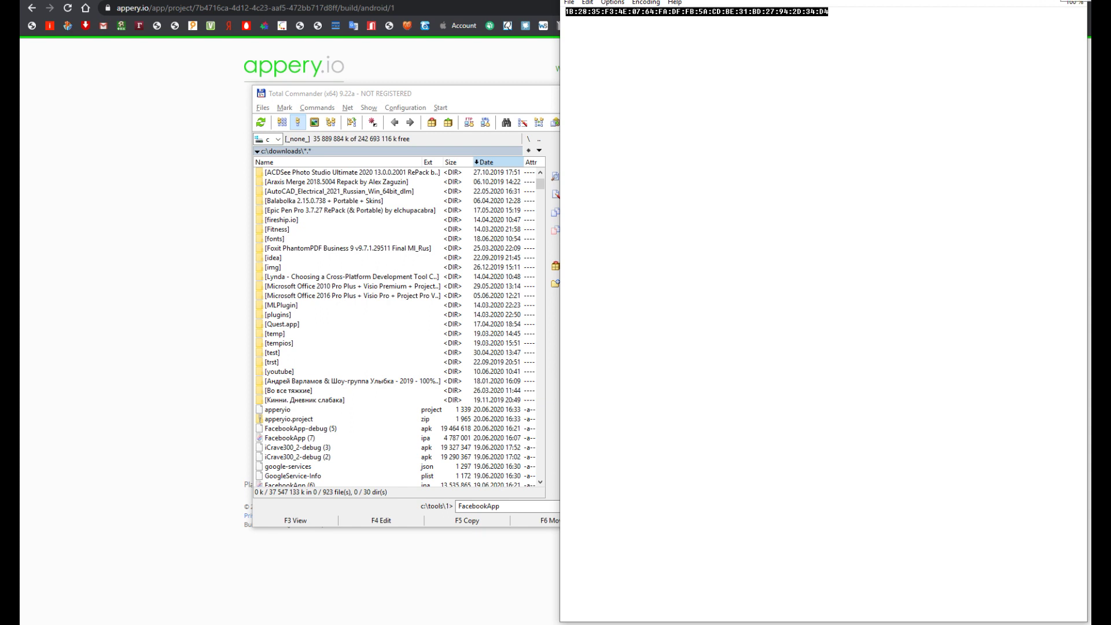
key("Escape")
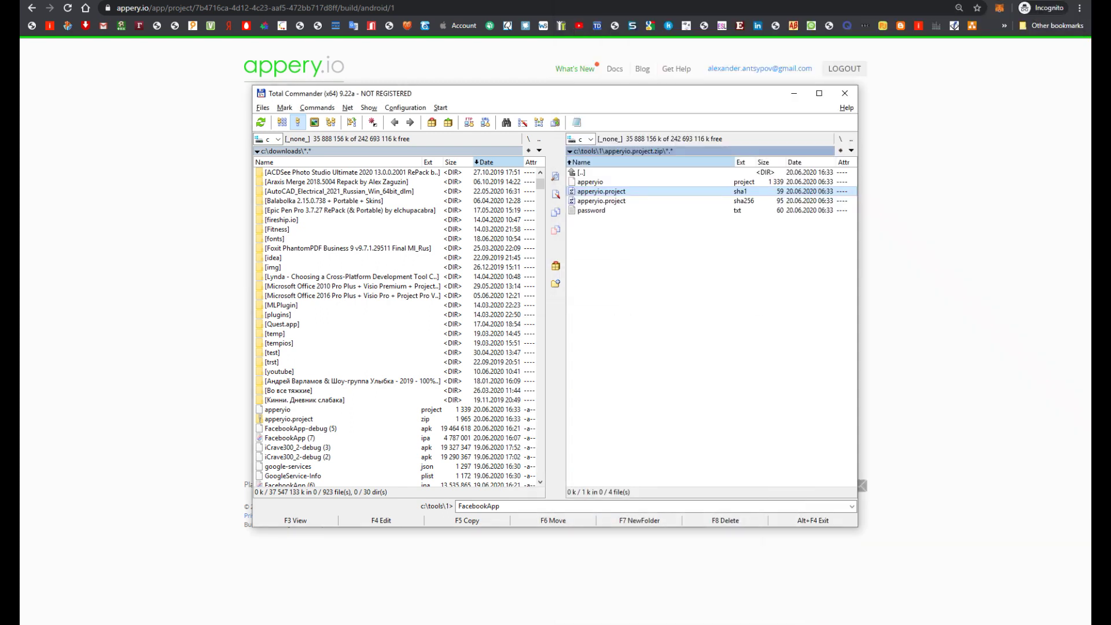
left_click(795, 93)
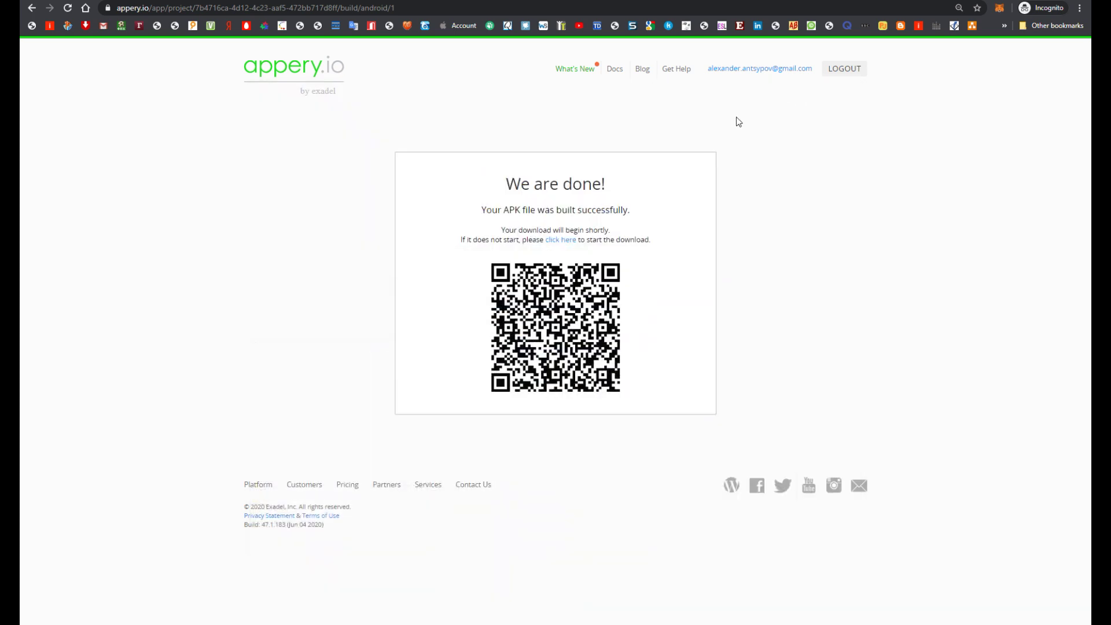
- Convert the copied SHA1 fingerprint from Hex to Base64 on Base64.Guru and copy the result
key("ctrl+Tab")
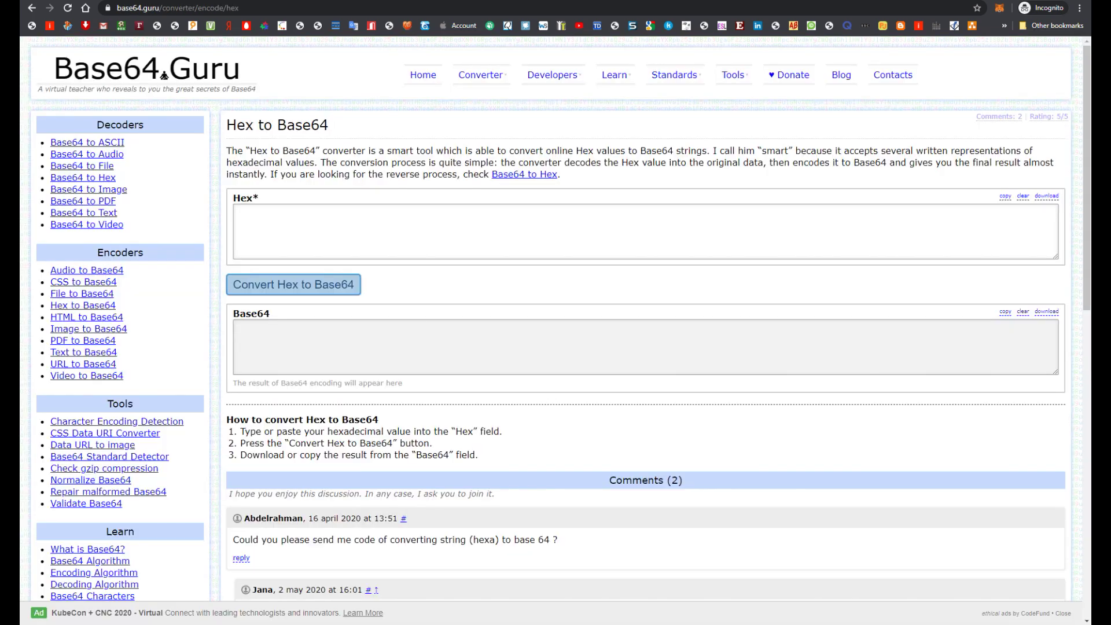
left_click(348, 234)
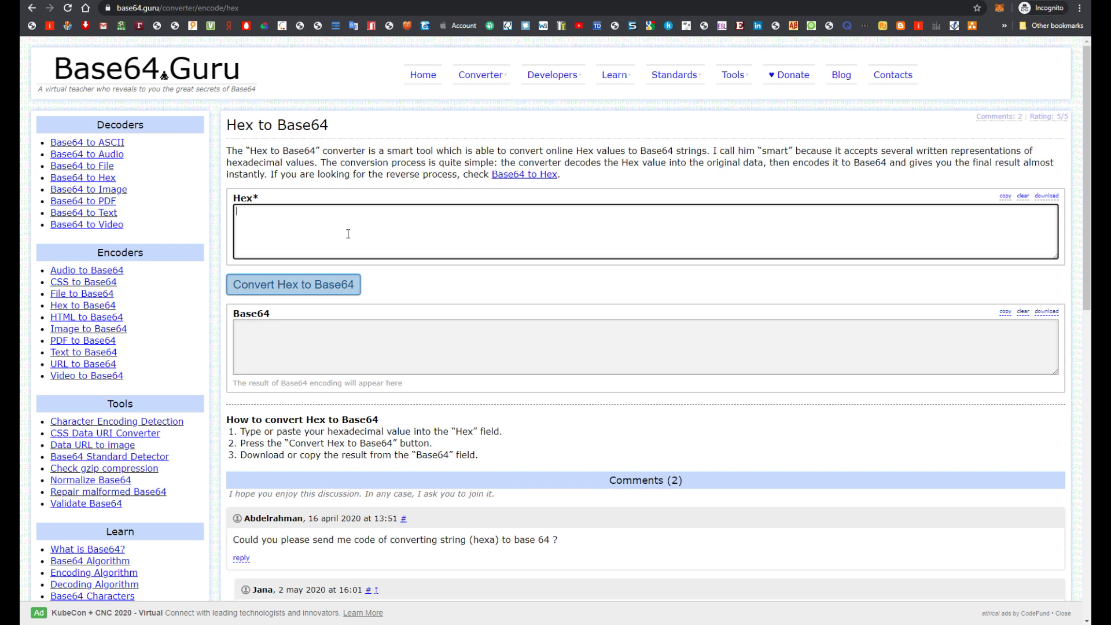
key("ctrl+v")
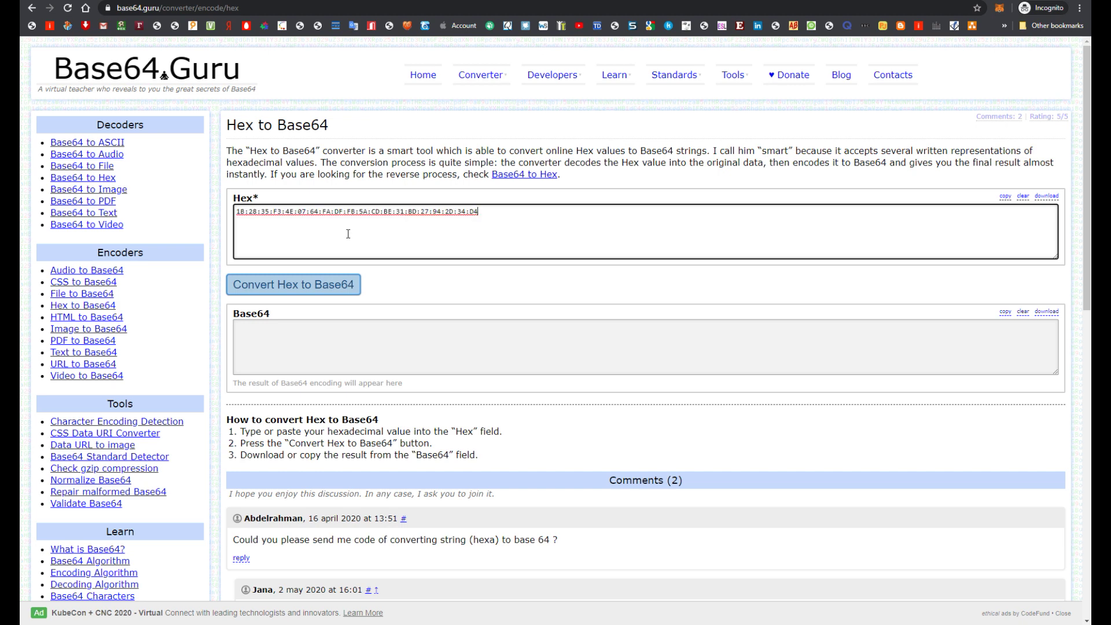
left_click(334, 285)
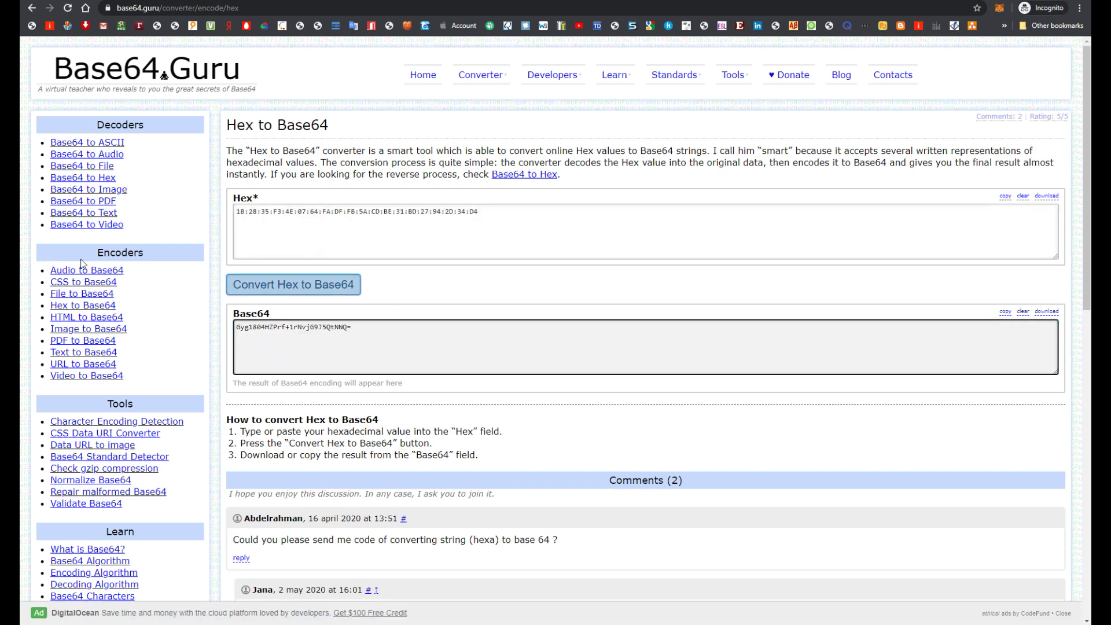
double_click(270, 329)
triple_click(270, 330)
key("ctrl+c")
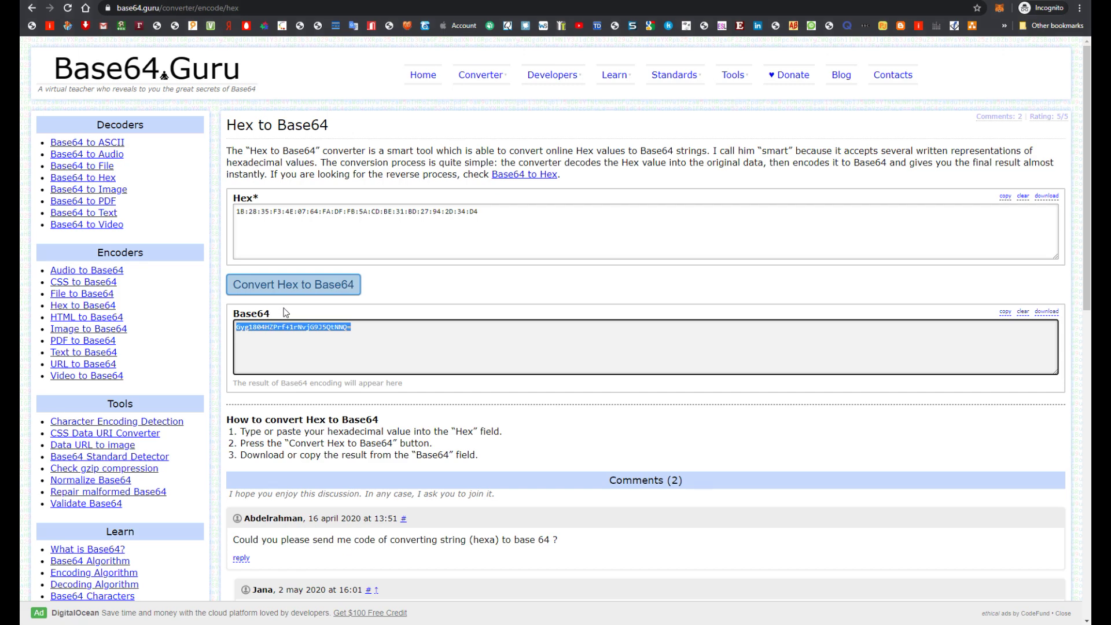
- Add the copied Base64 value to the Quickstart's Key Hashes in Facebook for Developers, save it, and continue
key("alt+Tab")
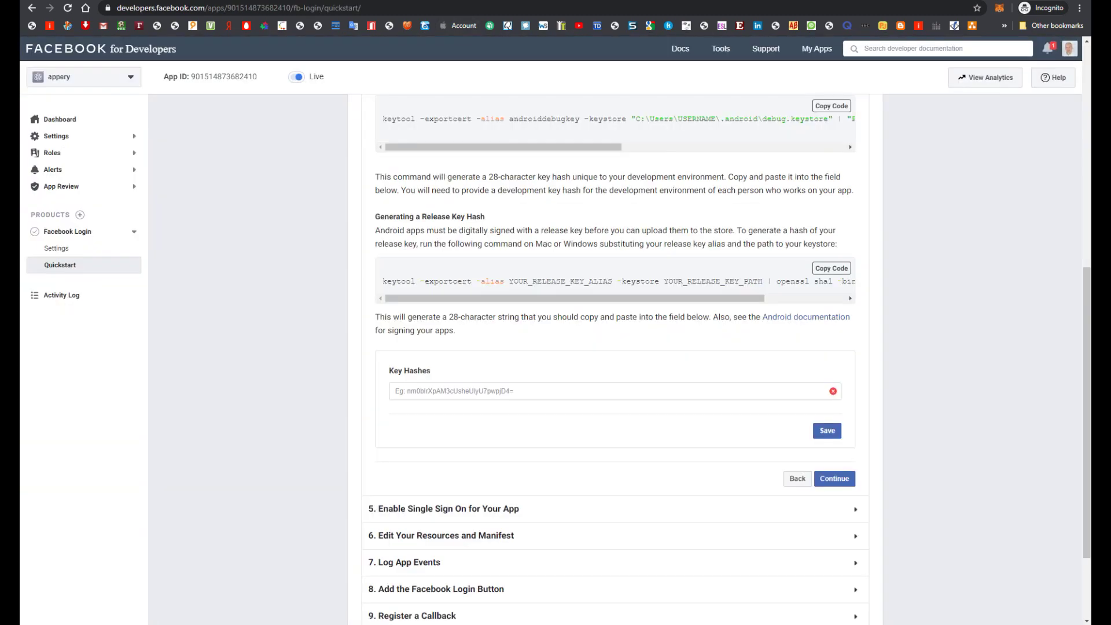
left_click(468, 392)
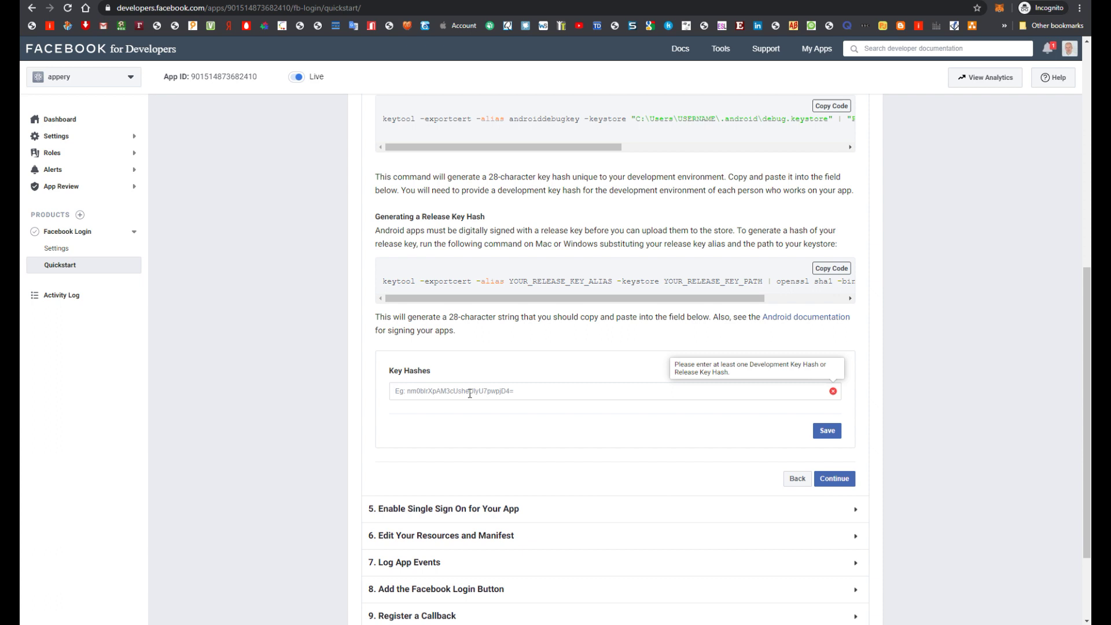
key("ctrl+v")
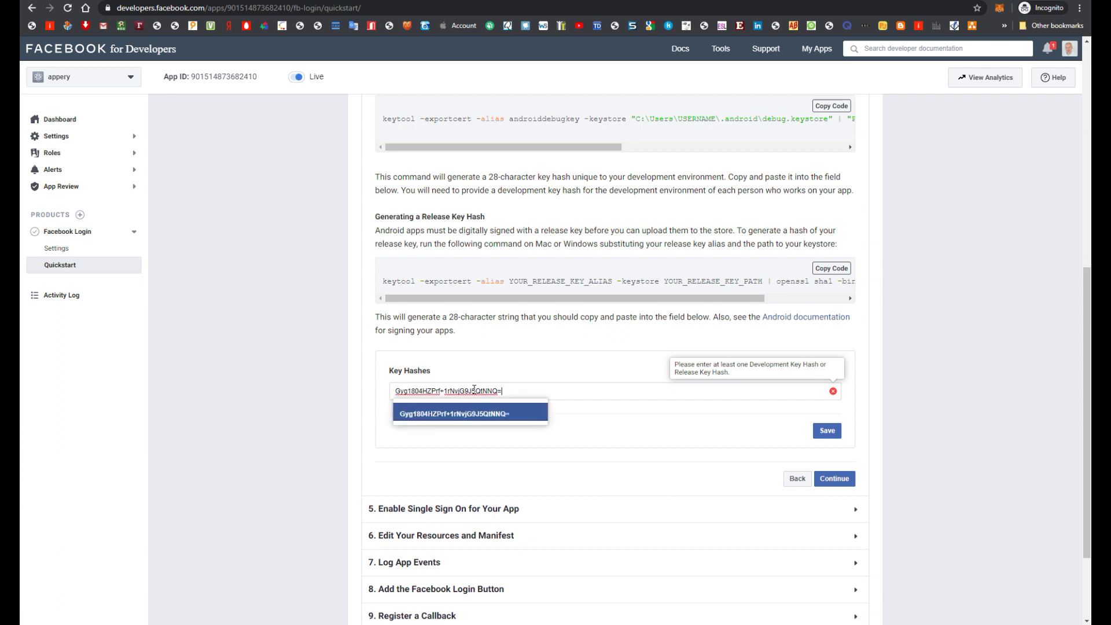
key("Return")
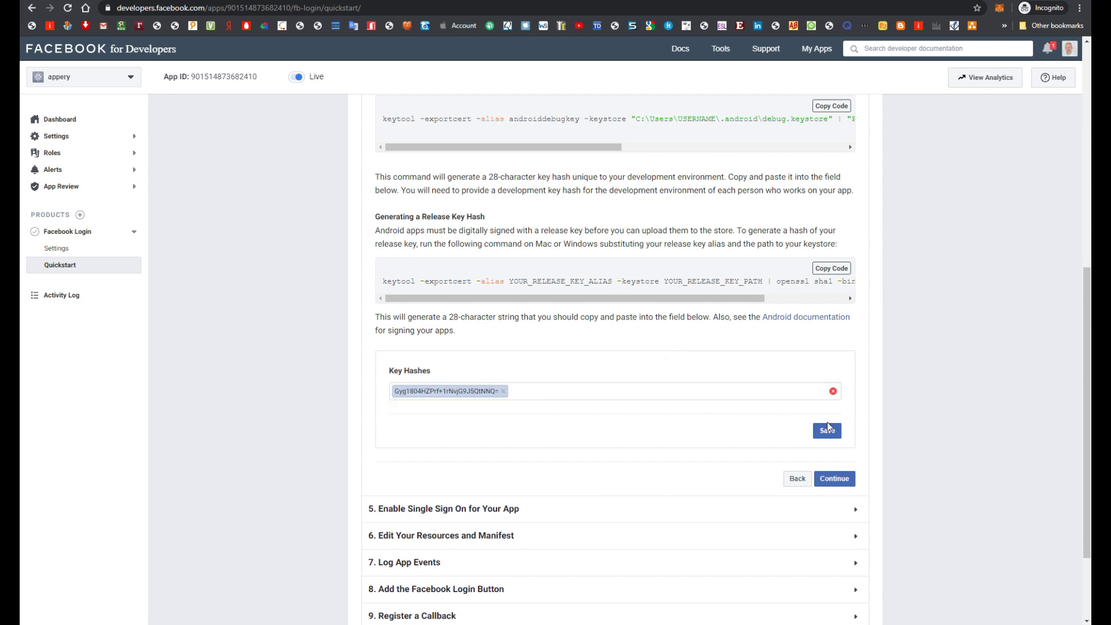
left_click(834, 478)
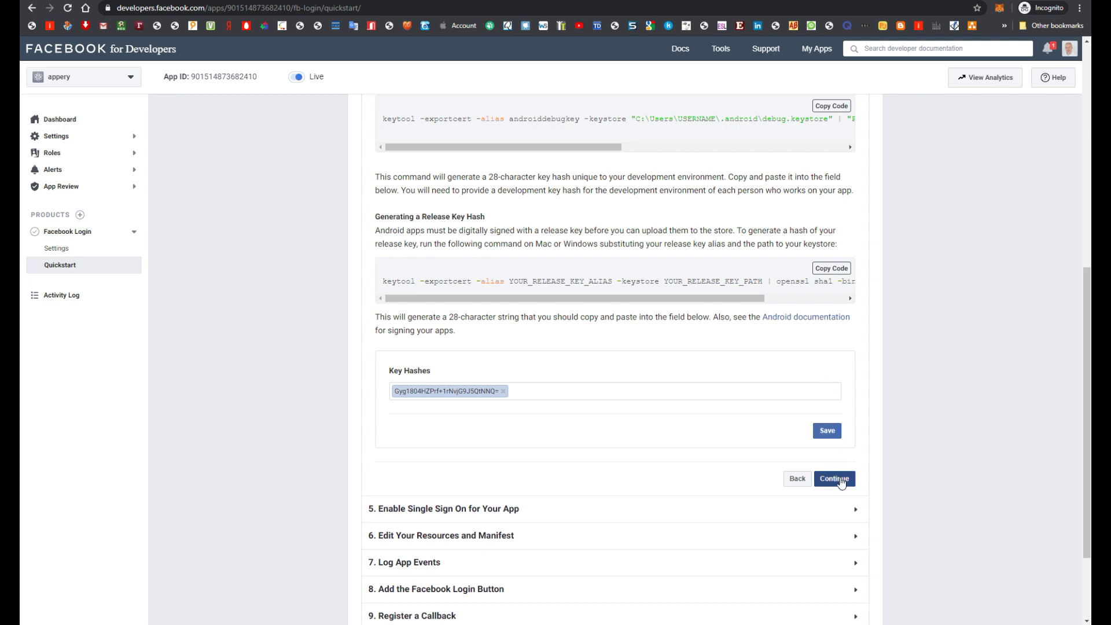
- Enable Single Sign On for the Android app, save the setting, and continue to the resources and manifest step
left_click(424, 310)
left_click(824, 342)
left_click(842, 387)
- Advance through the remaining Android Quickstart sections, from Edit Your Resources and Manifest to Register a Callback
scroll(849, 464, "down", 5)
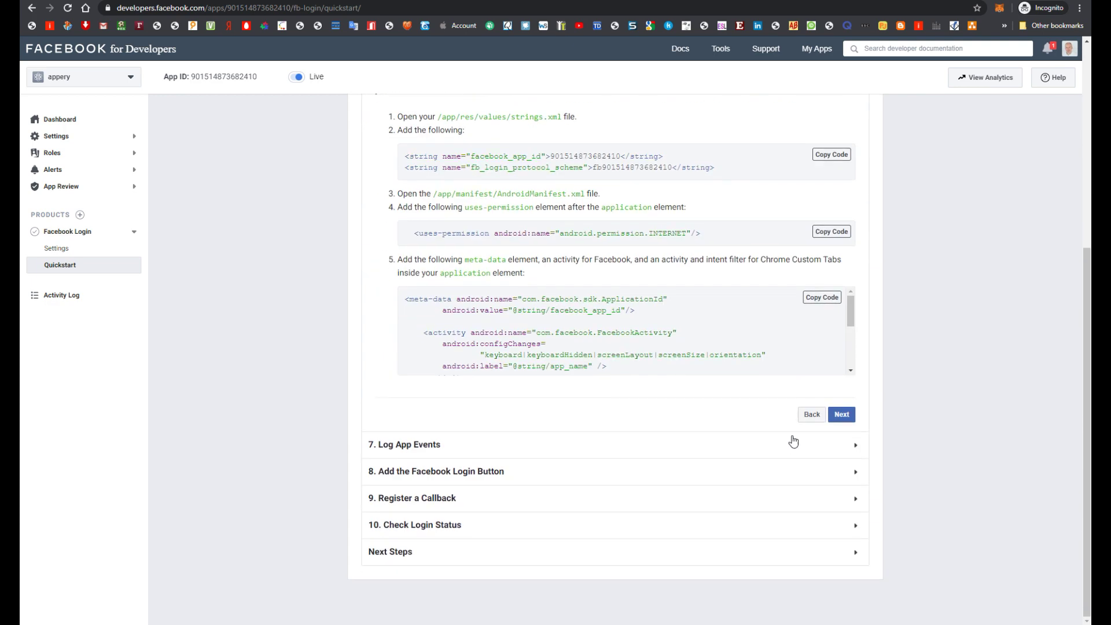
left_click(842, 421)
left_click(851, 456)
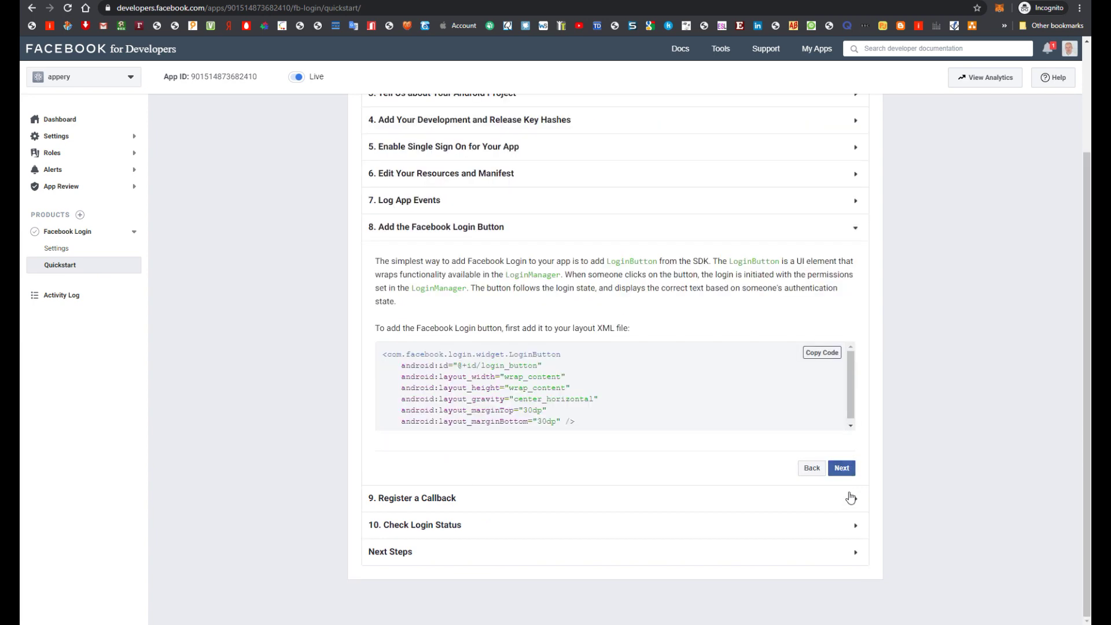
left_click(843, 466)
scroll(800, 450, "down", 4)
scroll(800, 451, "down", 3)
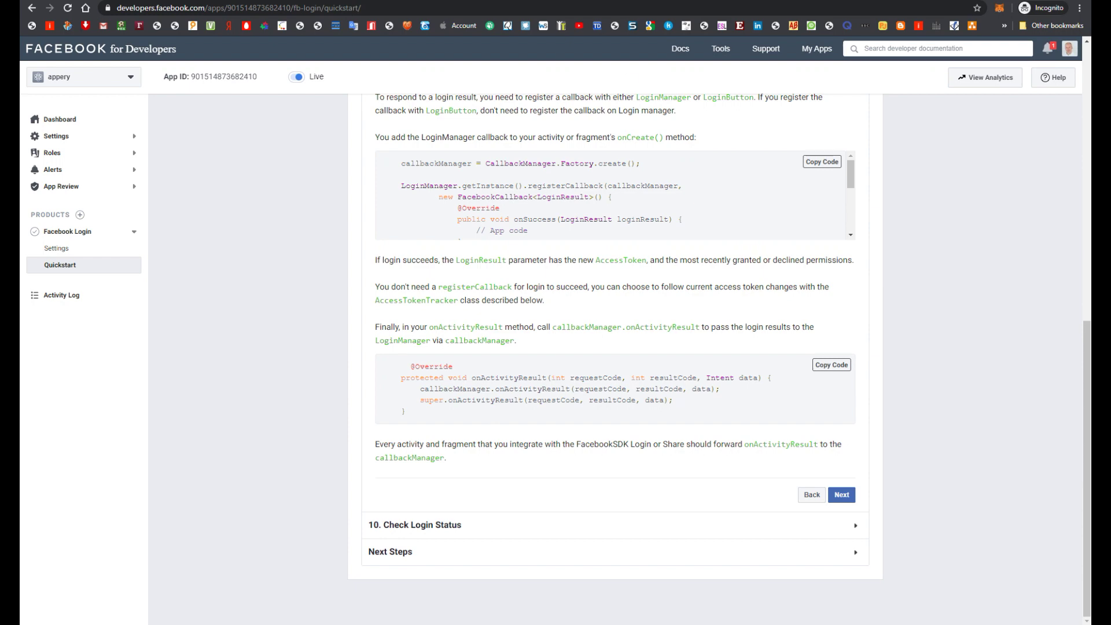
- Switch to the Appery.io editor and export FacebookApp as an Android binary (.apk)
left_click(92, 0)
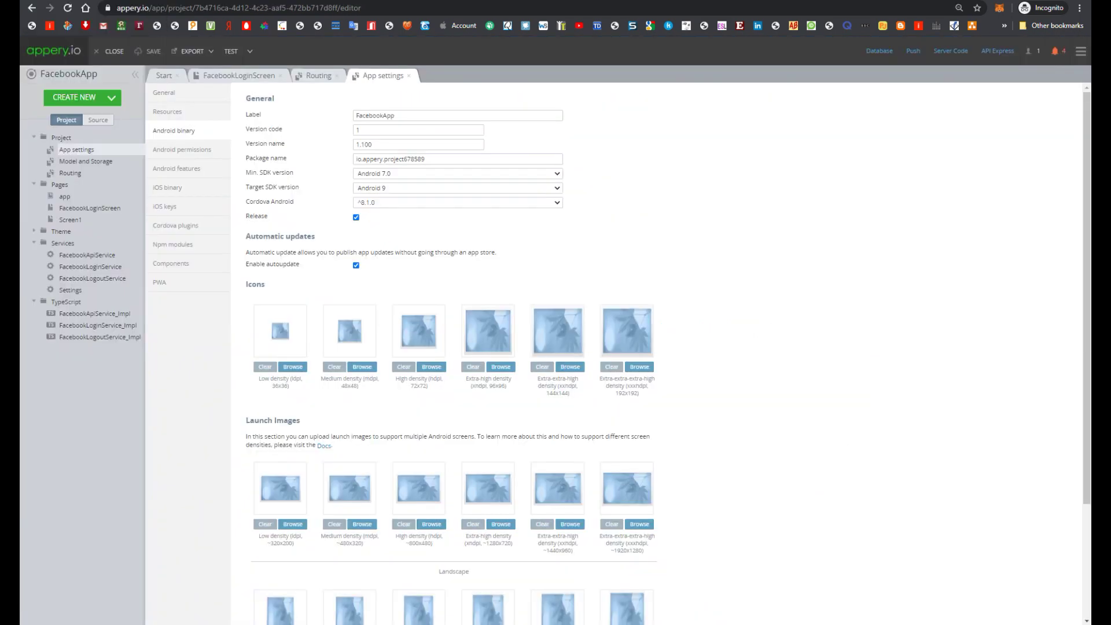
left_click(208, 53)
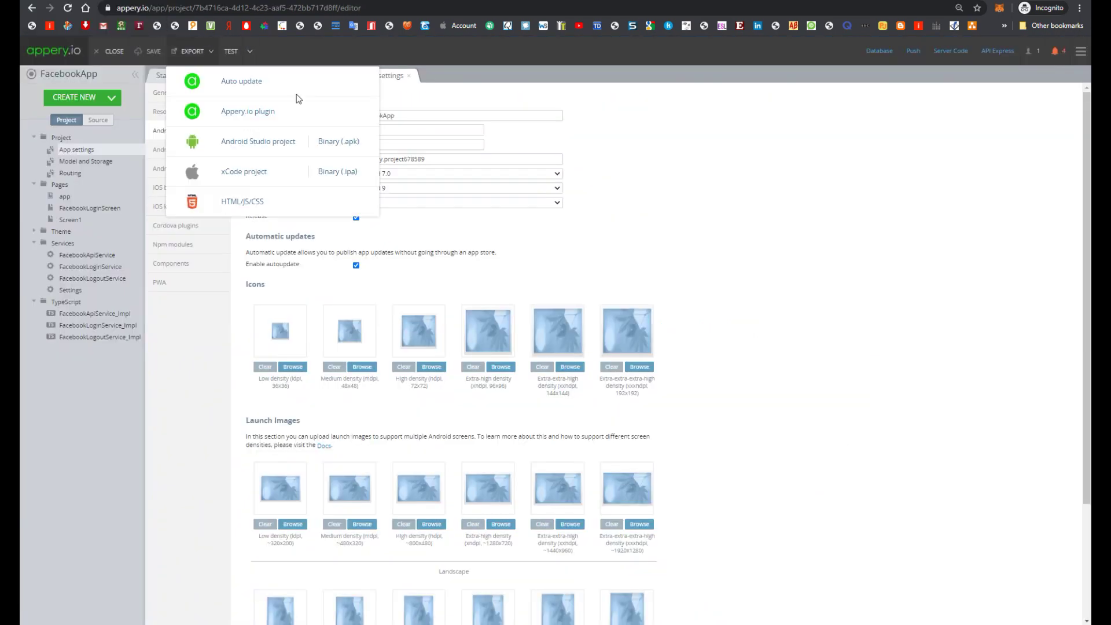
left_click(343, 144)
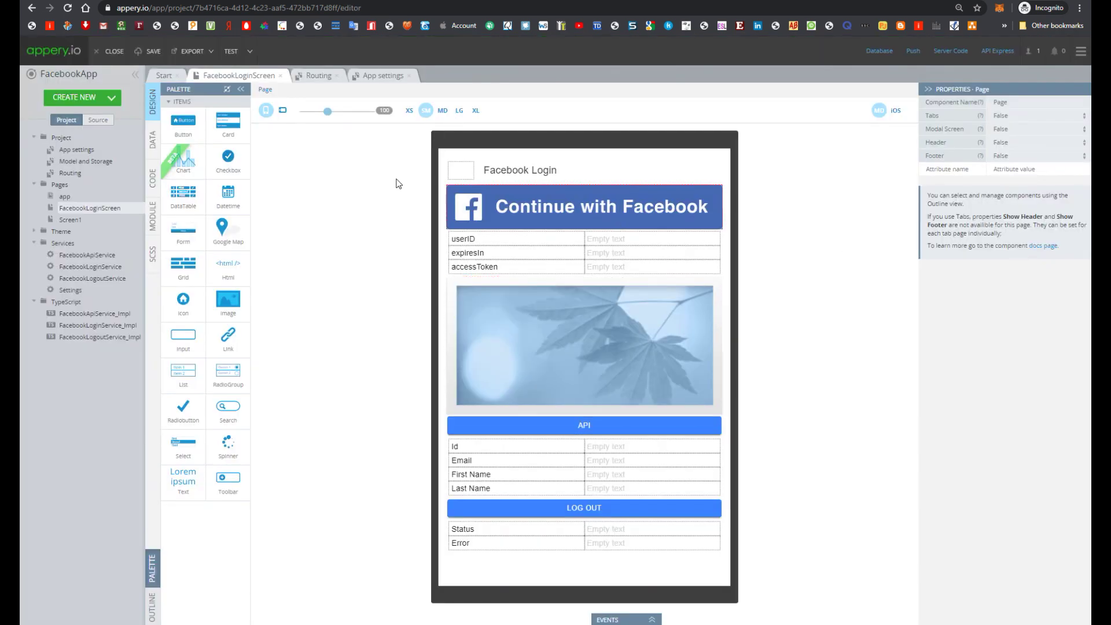
- Review the click events of the Continue with Facebook image, the API button and the Log Out button on FacebookLoginScreen
left_click(557, 215)
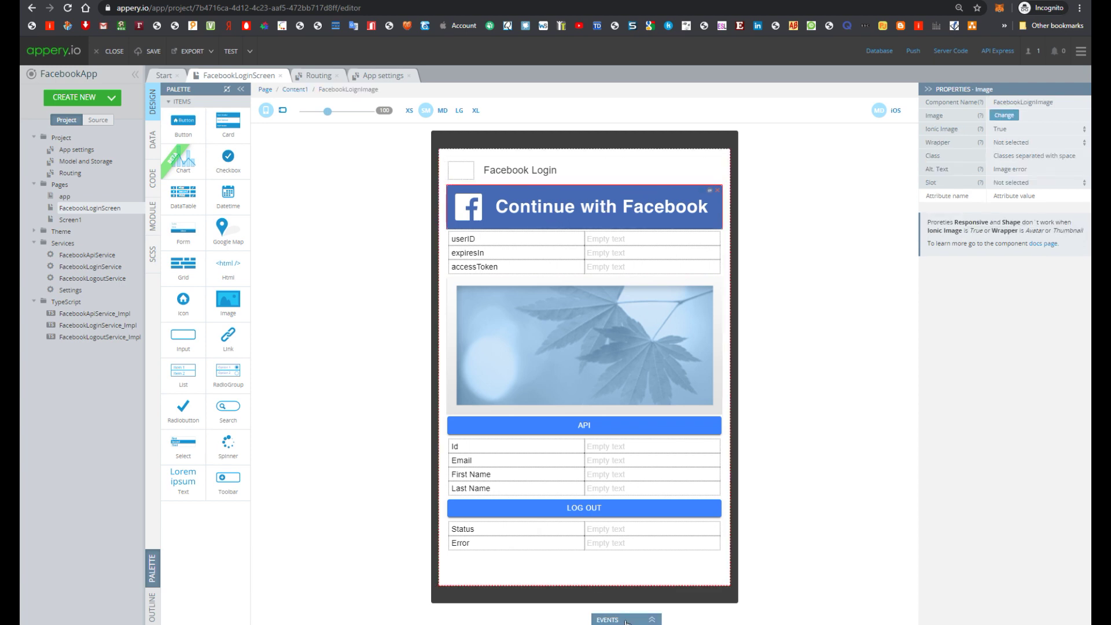
left_click(605, 618)
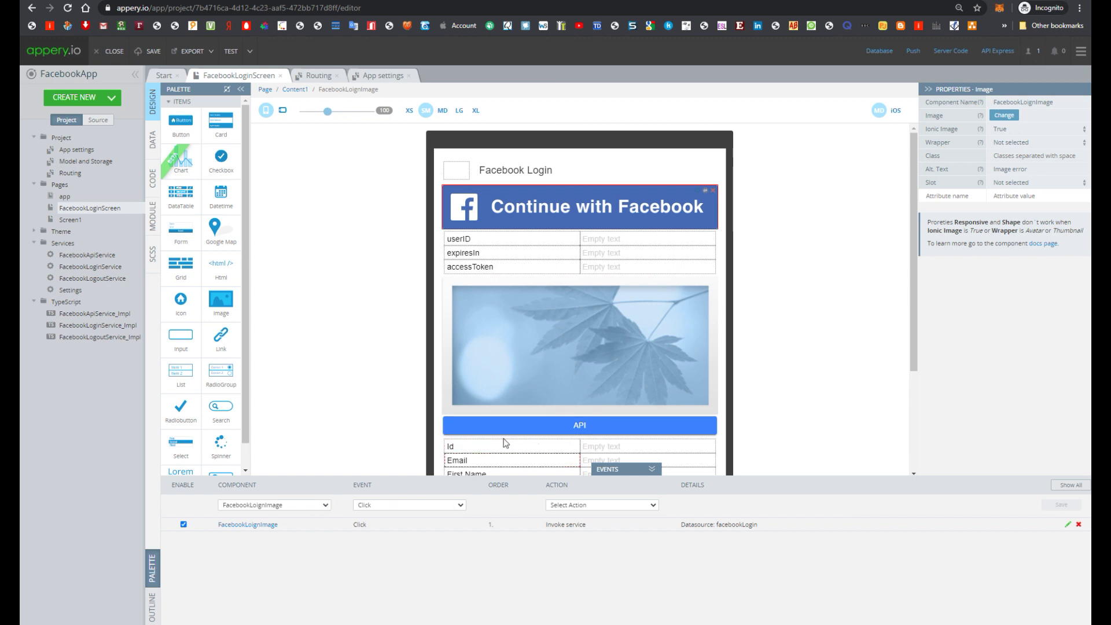
left_click(520, 427)
scroll(567, 405, "down", 2)
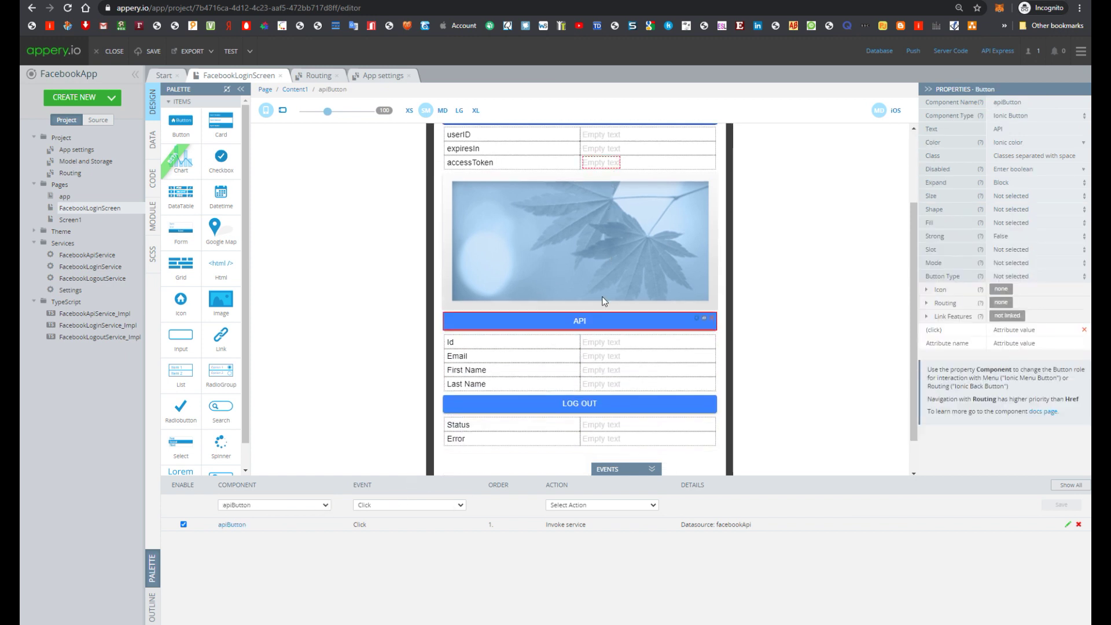
left_click(566, 399)
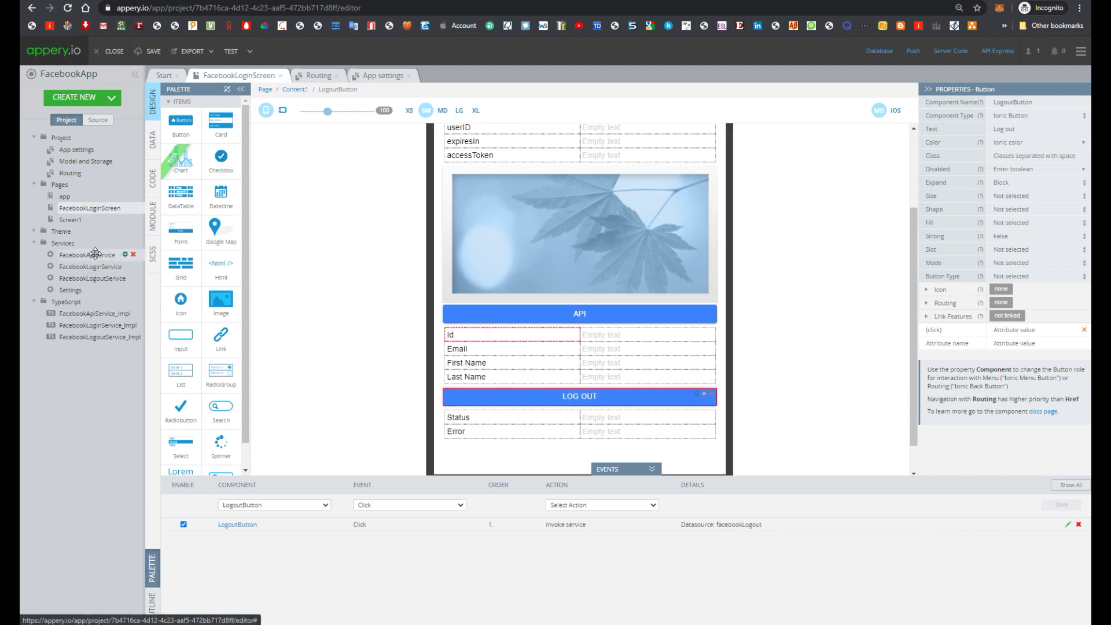
- Open FacebookApiService and FacebookLoginService, and examine the login service's request and response parameters
left_click(98, 255)
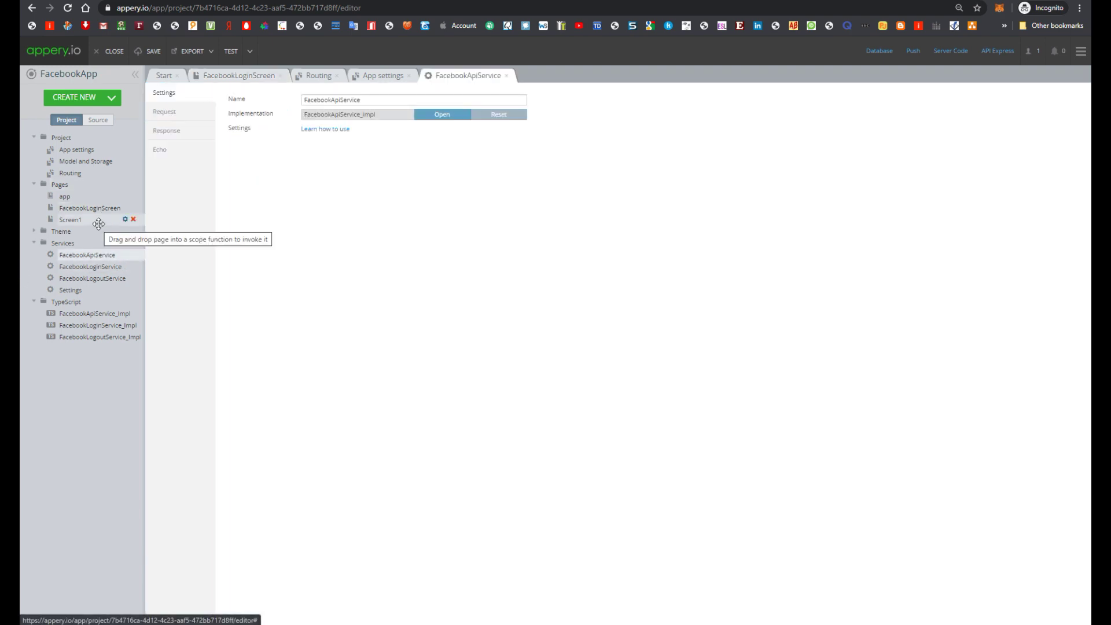
left_click(93, 267)
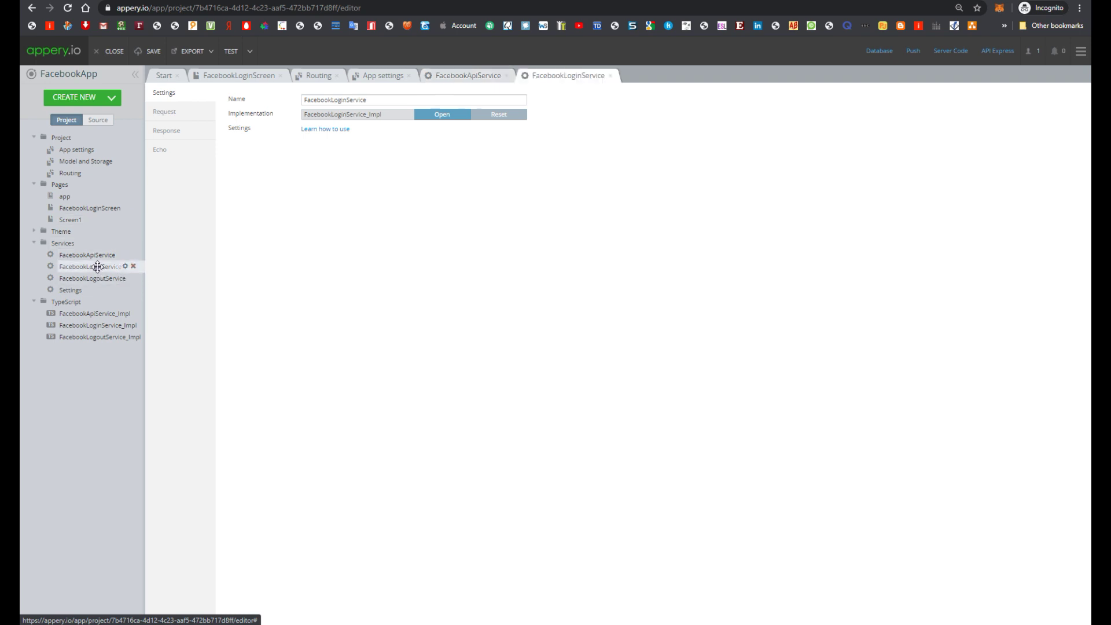
left_click(179, 113)
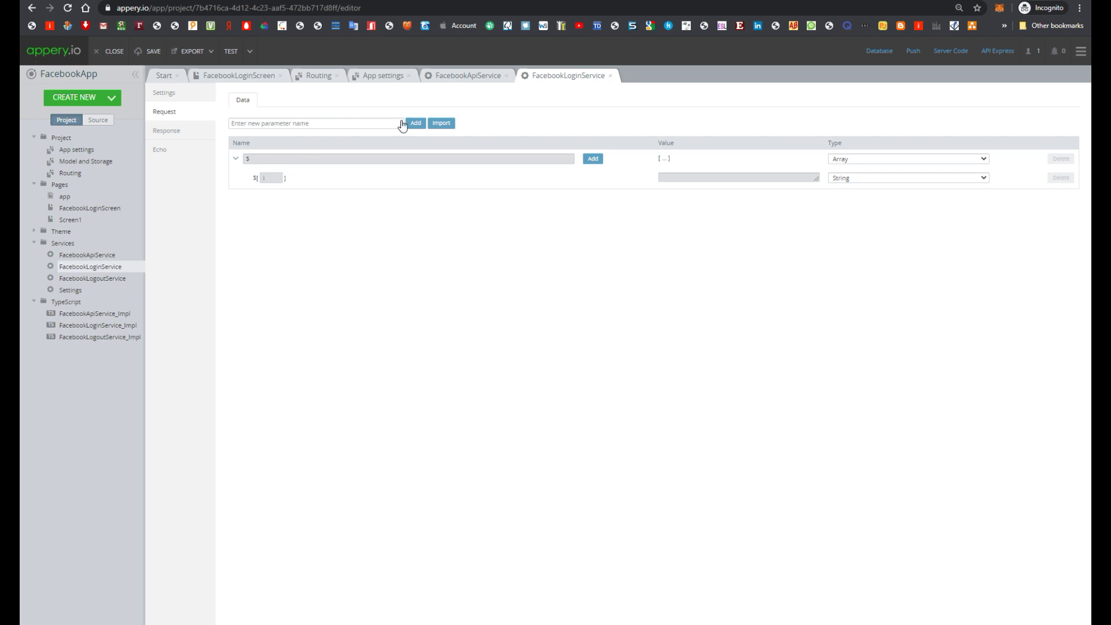
left_click(175, 132)
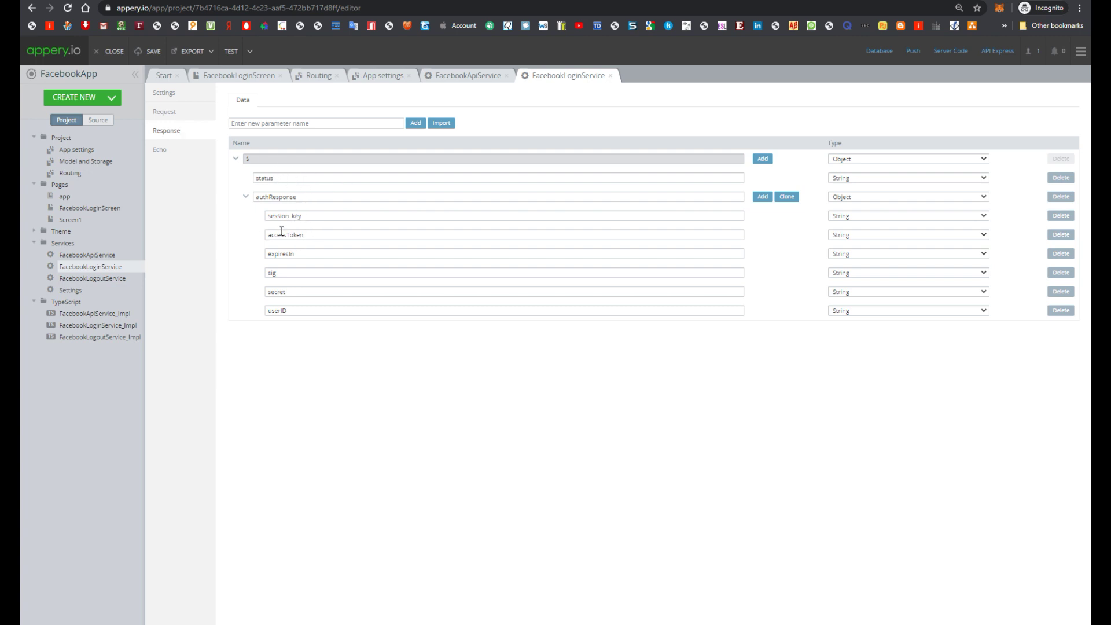
- Examine FacebookApiService's request parameters and FacebookLogoutService's request and response parameters
left_click(92, 253)
left_click(161, 114)
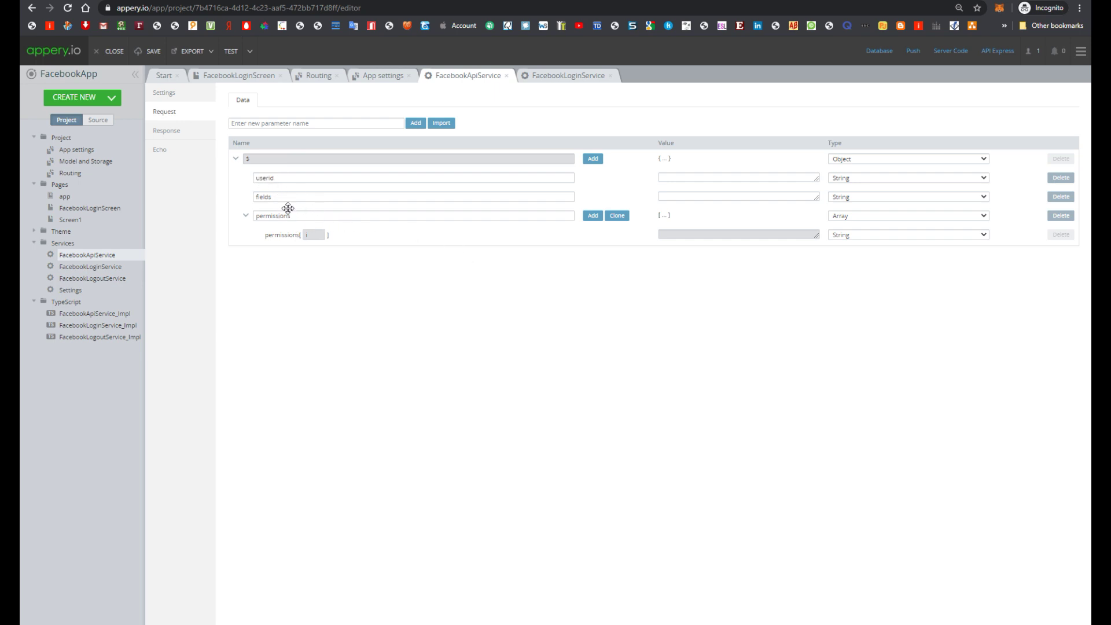
left_click(122, 280)
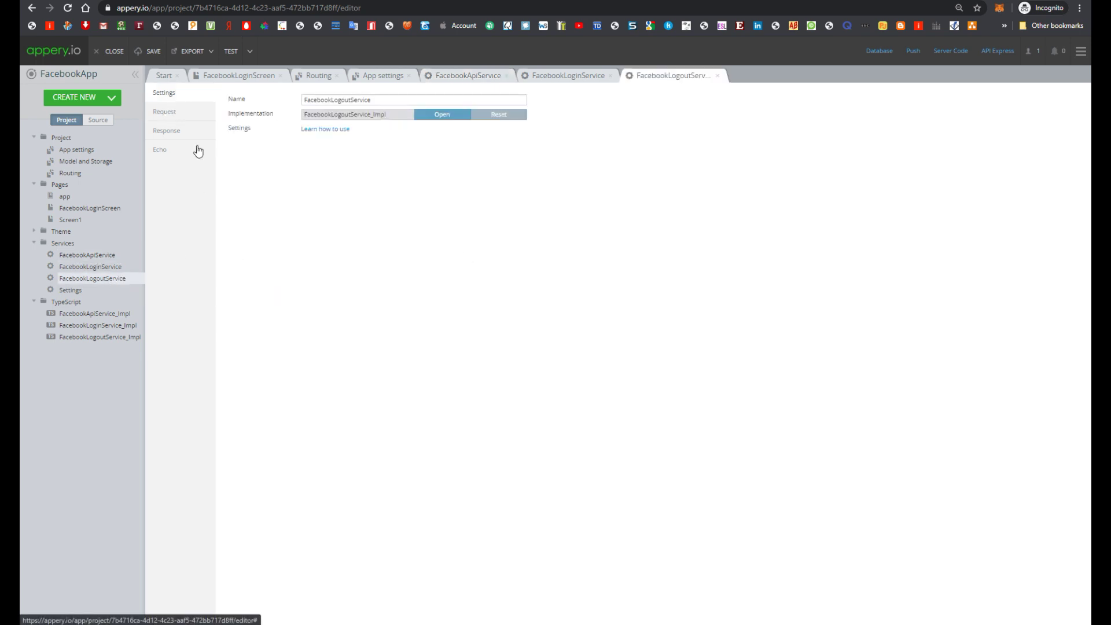
left_click(180, 116)
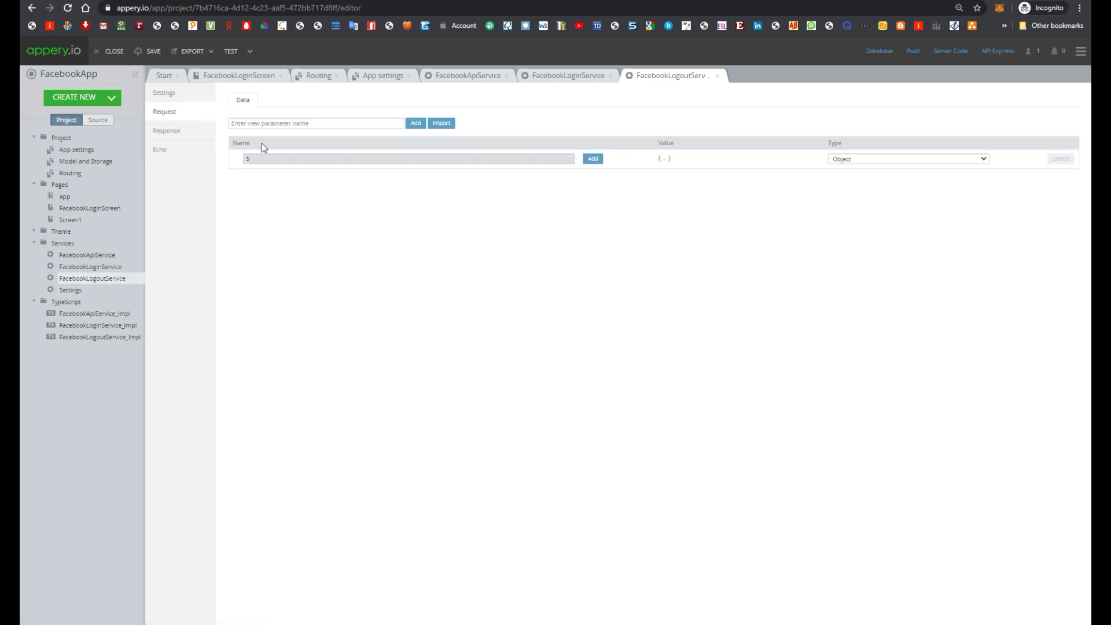
left_click(180, 132)
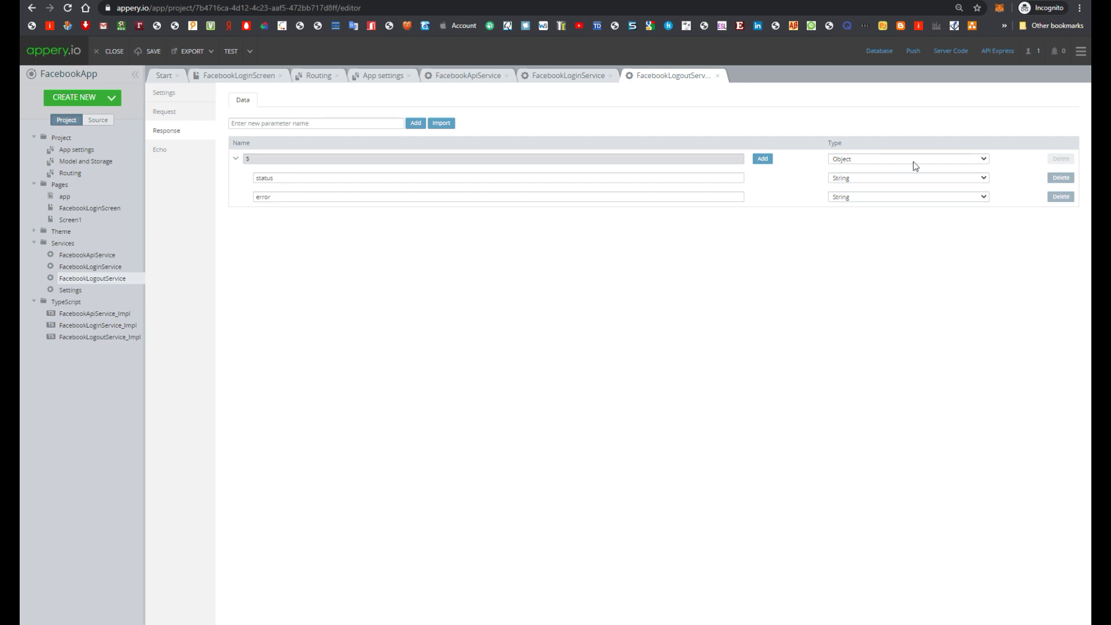
- Review the variables defined in the code of FacebookLoginScreen
left_click(90, 208)
left_click(153, 179)
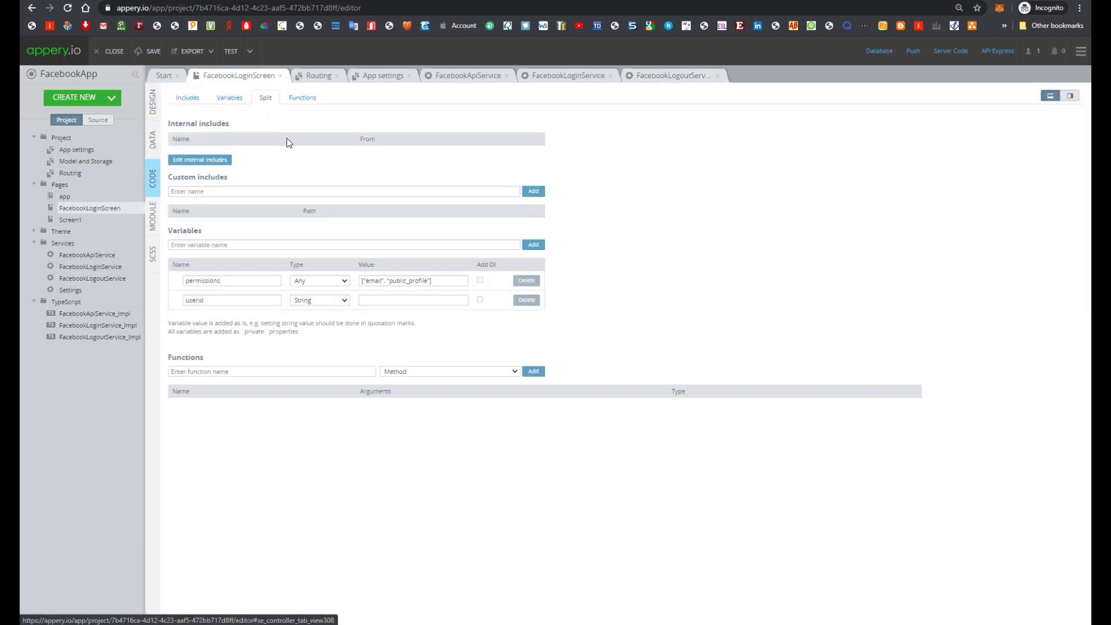
left_click(231, 98)
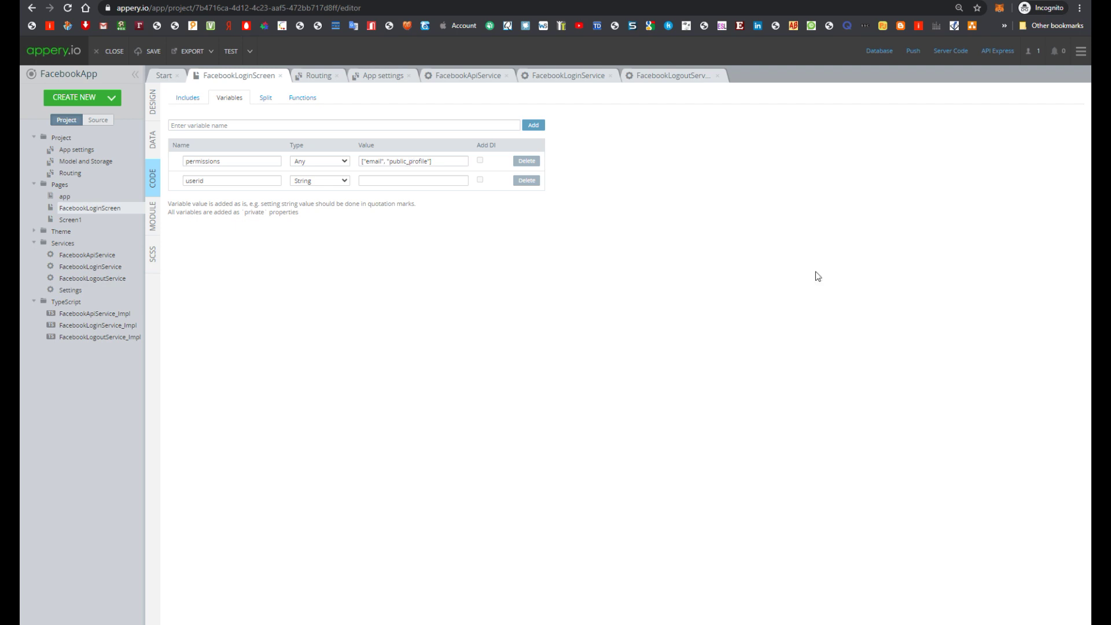
- Add a button to Screen1, add FacebookLoginService as the page's datasource, and save the project
left_click(86, 220)
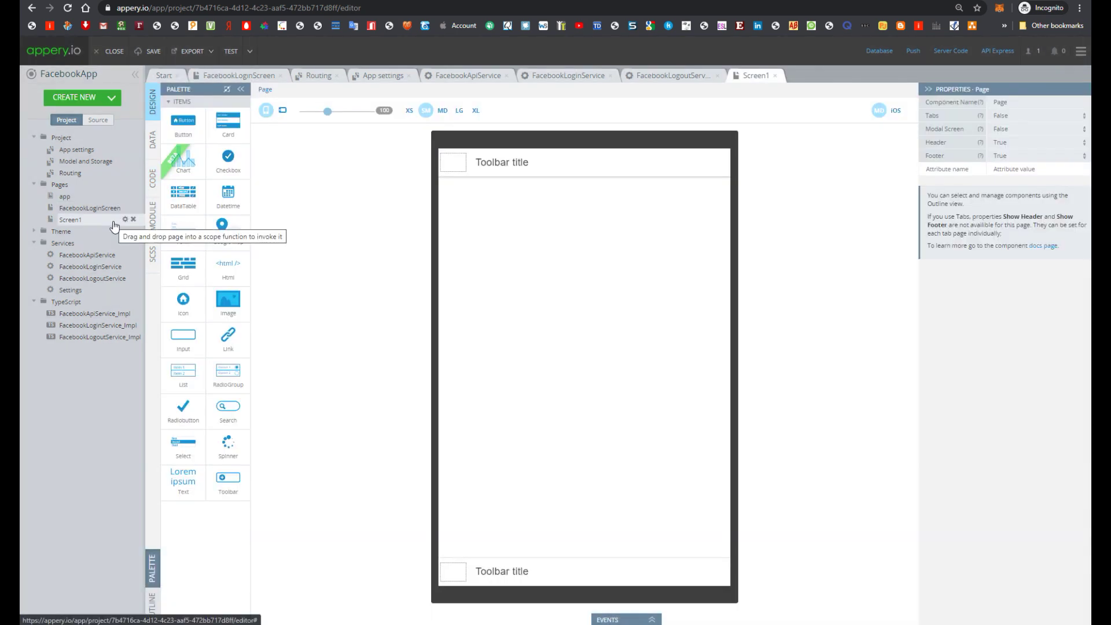
left_click_drag(183, 124, 596, 312)
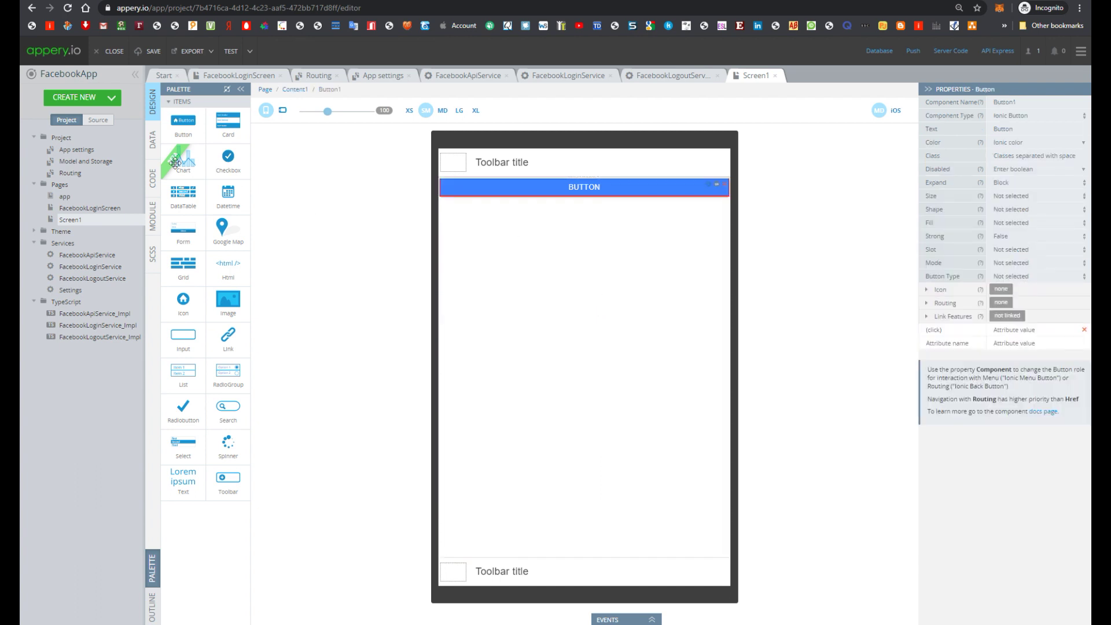
left_click(154, 145)
left_click(245, 98)
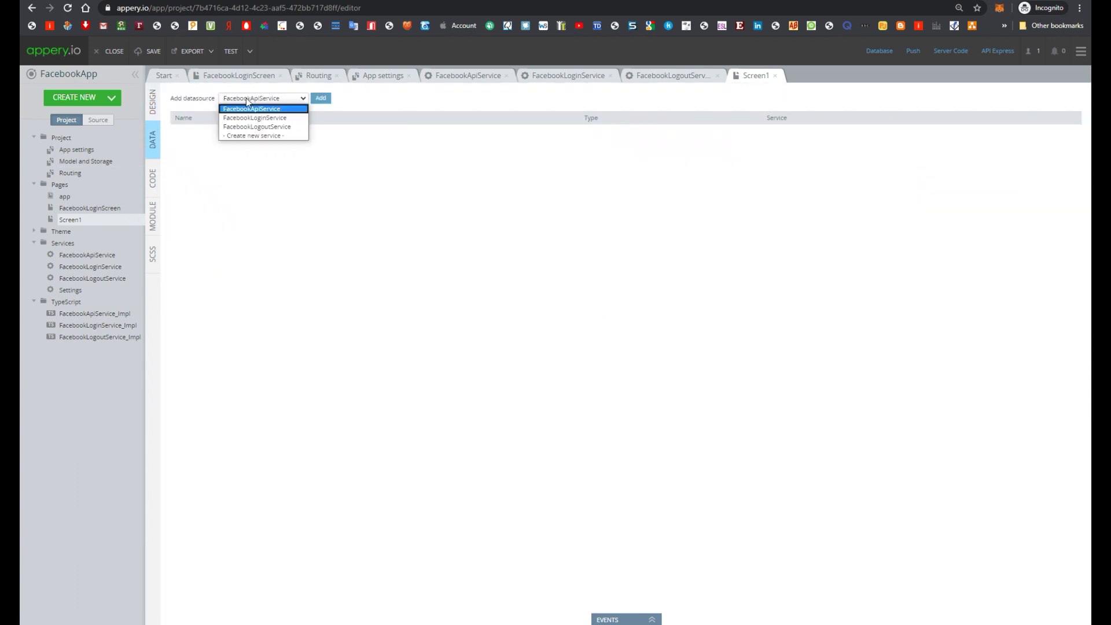
left_click(292, 117)
left_click(321, 98)
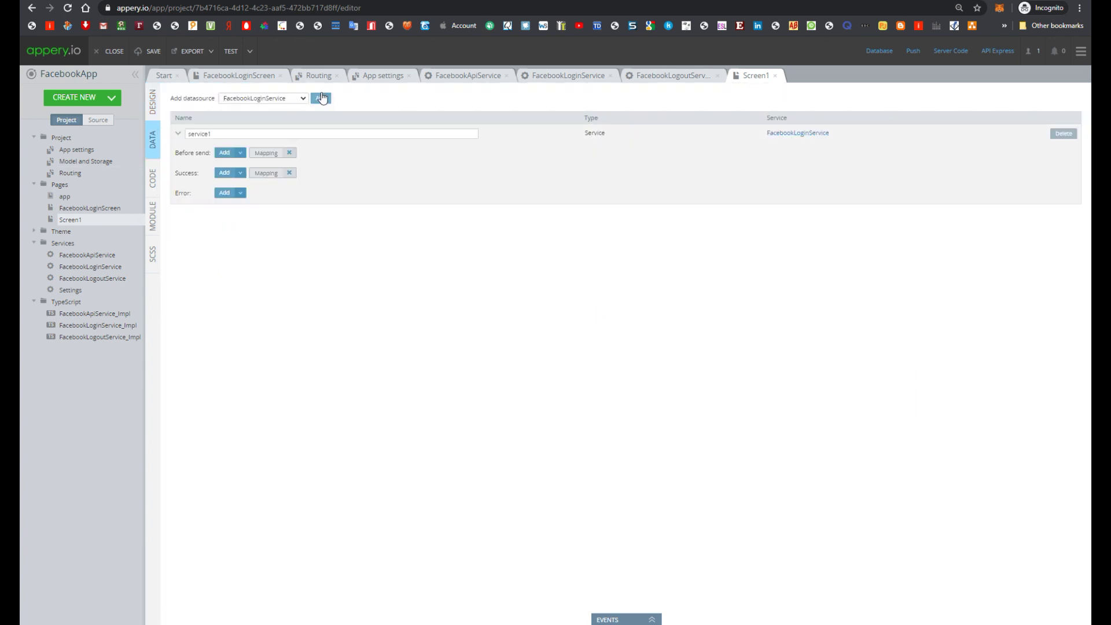
left_click(152, 51)
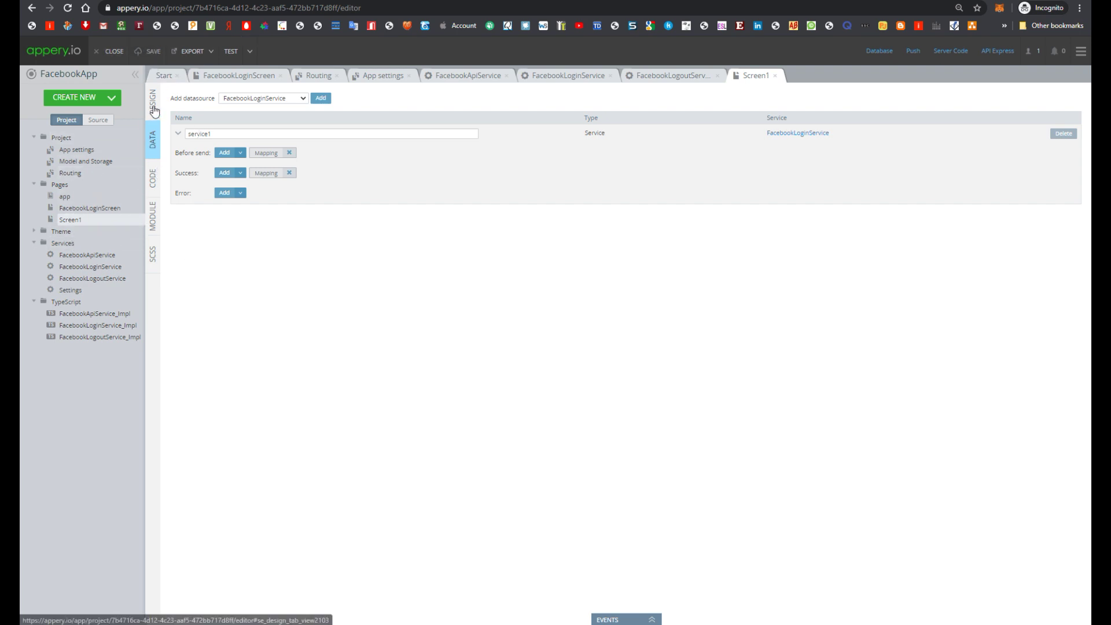
- Create a Screen1 variable named permissions with type Any and value ["email", "public_profile"]
left_click(152, 175)
left_click(230, 97)
left_click(223, 126)
type("permissions")
double_click(532, 125)
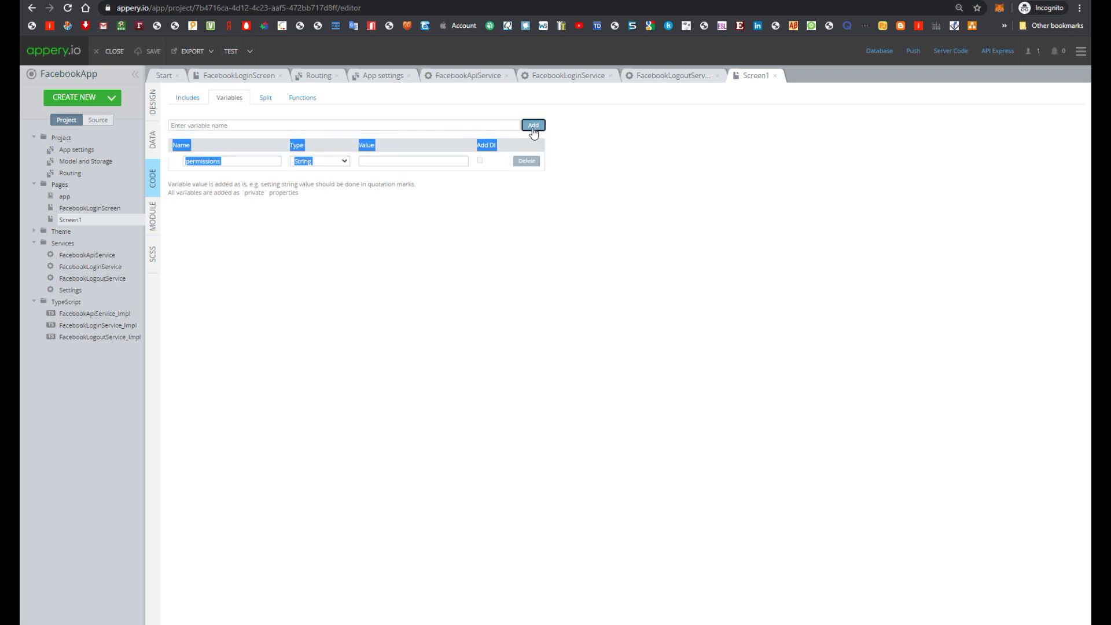
left_click(383, 162)
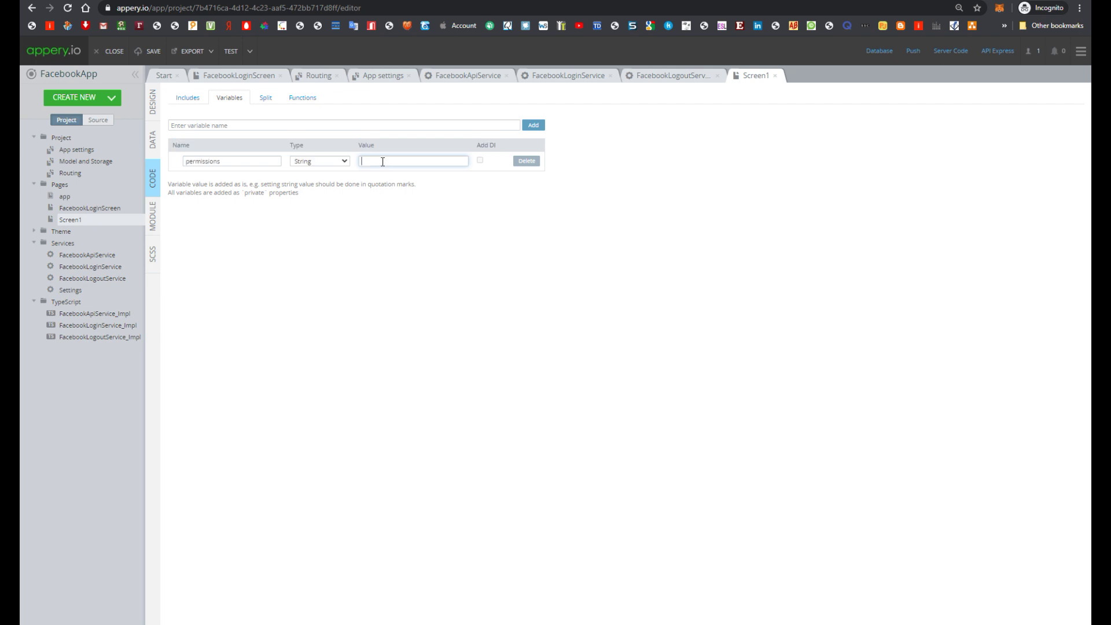
right_click(383, 162)
left_click(392, 253)
left_click(313, 161)
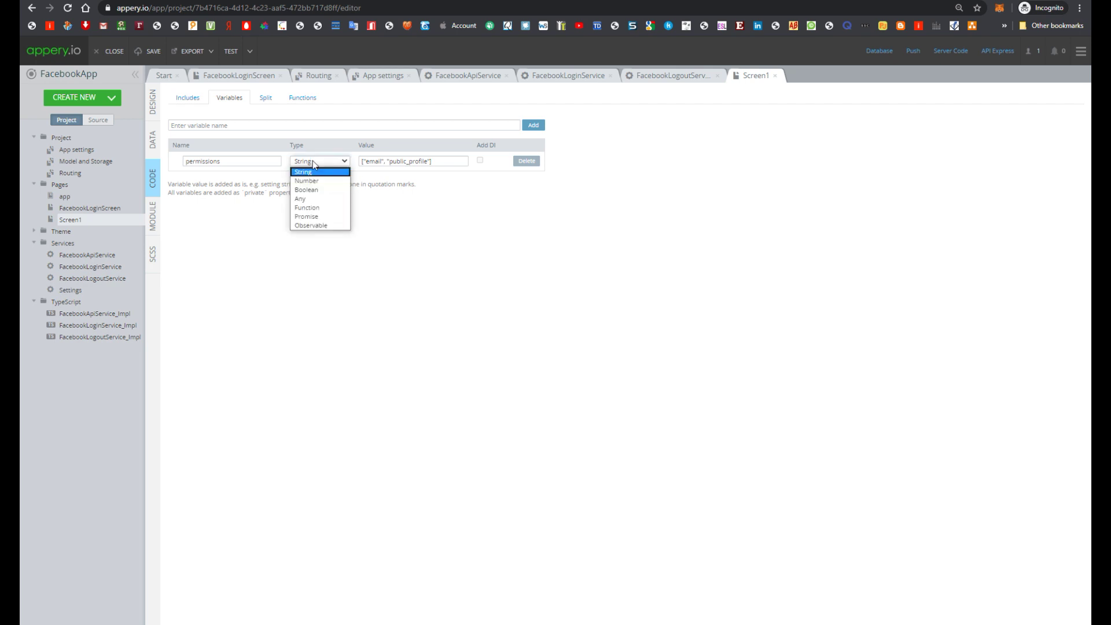
left_click(323, 201)
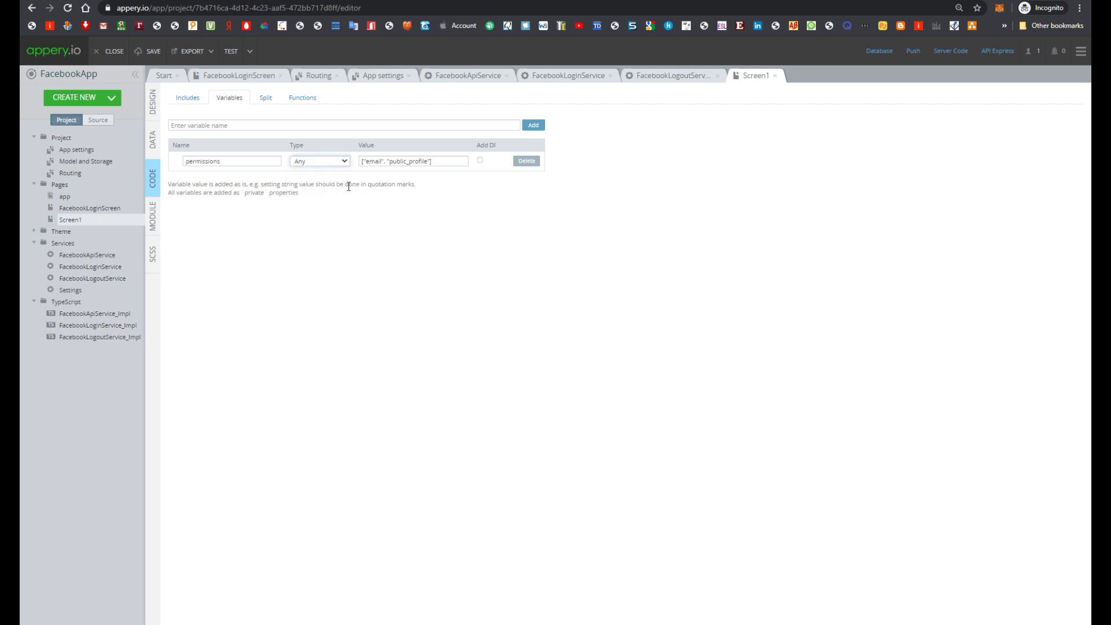
- Map the permissions variable to the $ request array in service1's Before send mapping and save the mapping
left_click(153, 141)
left_click(263, 154)
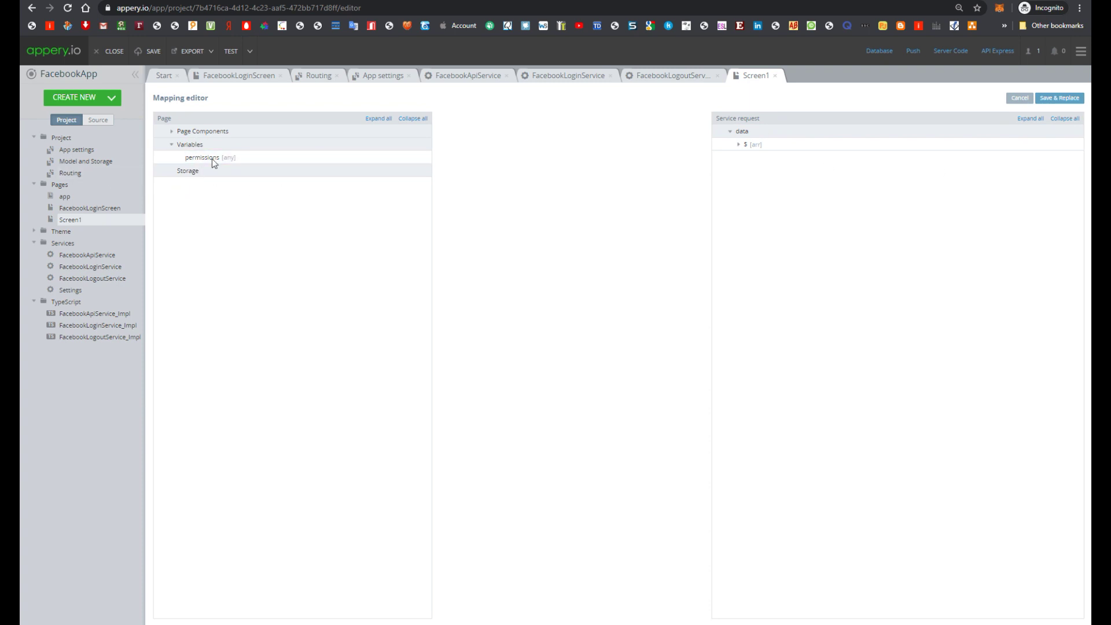
left_click_drag(196, 155, 785, 147)
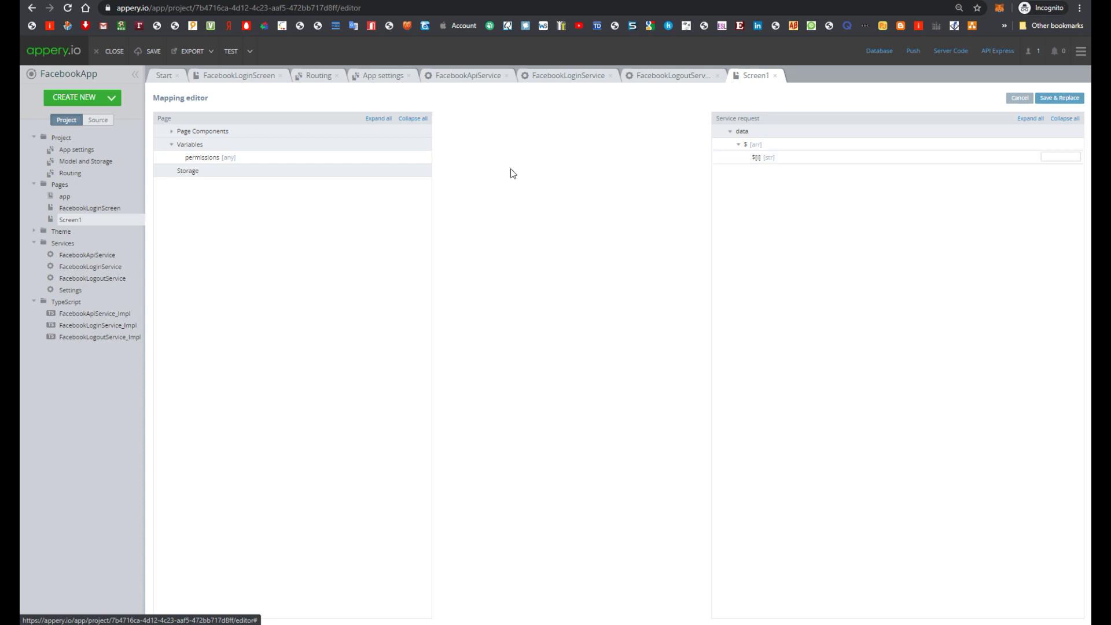
left_click_drag(325, 158, 795, 141)
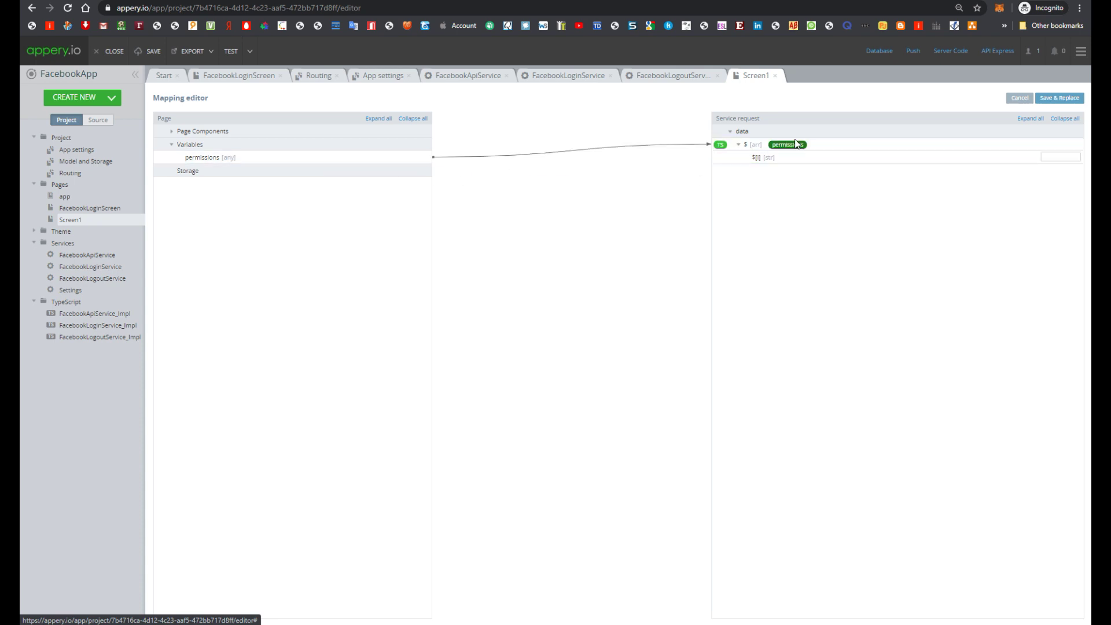
left_click(1058, 99)
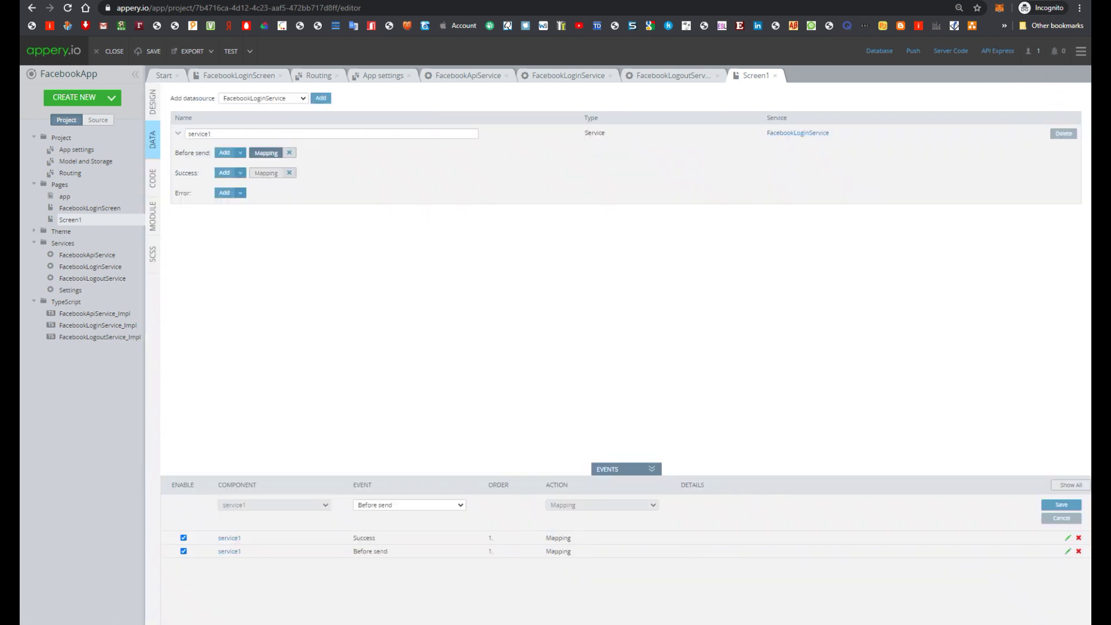
- Set the Click event of Screen1's button to invoke the service1 datasource and save the event
left_click(153, 103)
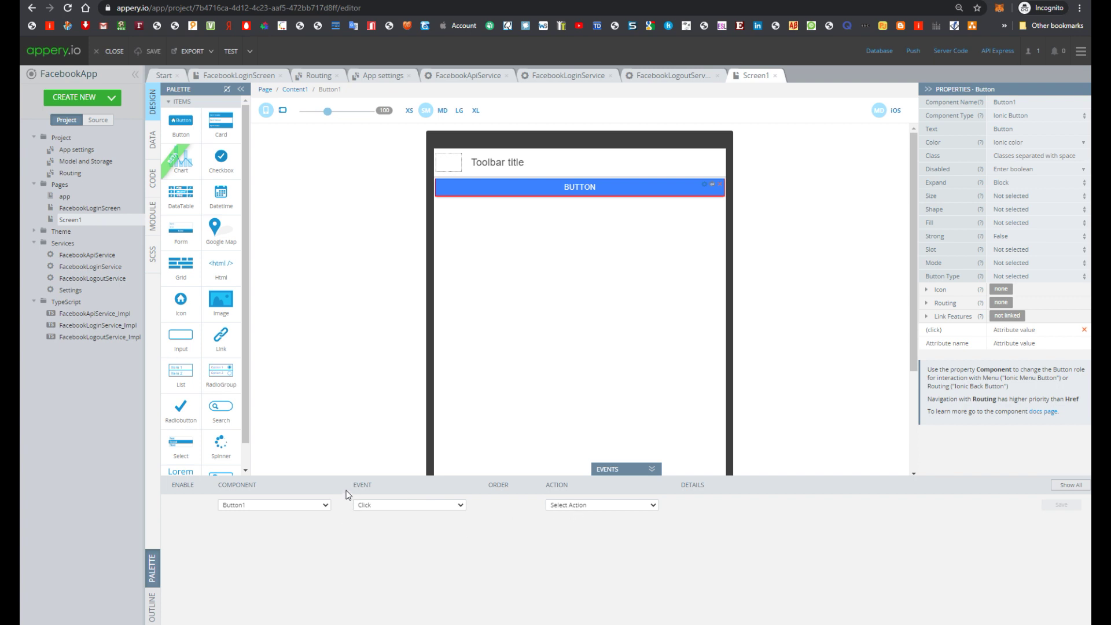
left_click(589, 502)
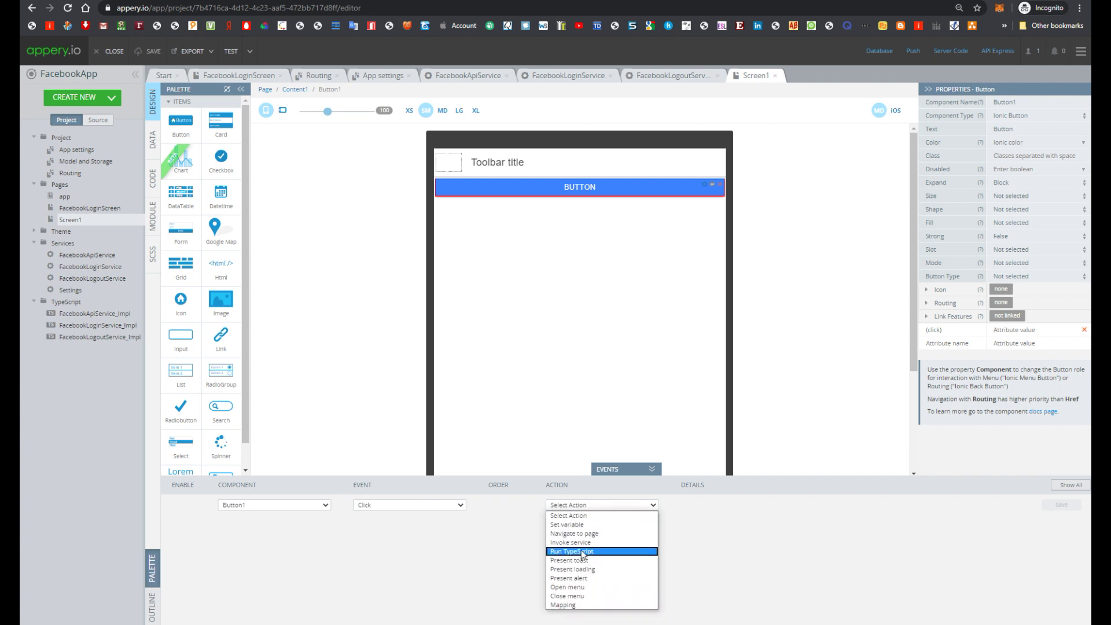
left_click(587, 542)
left_click(1049, 505)
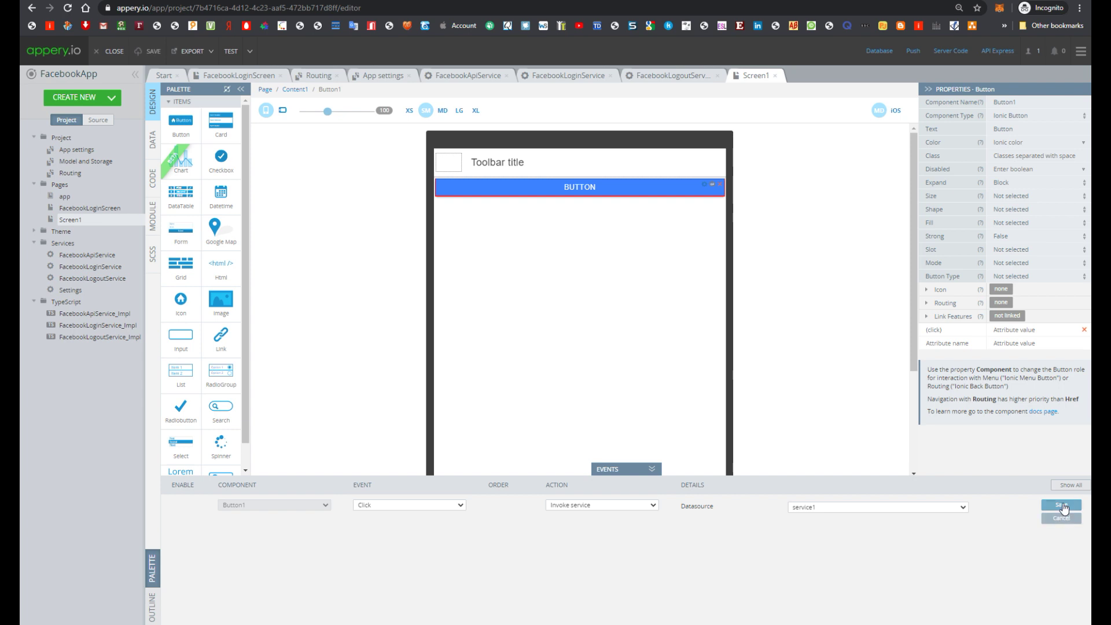